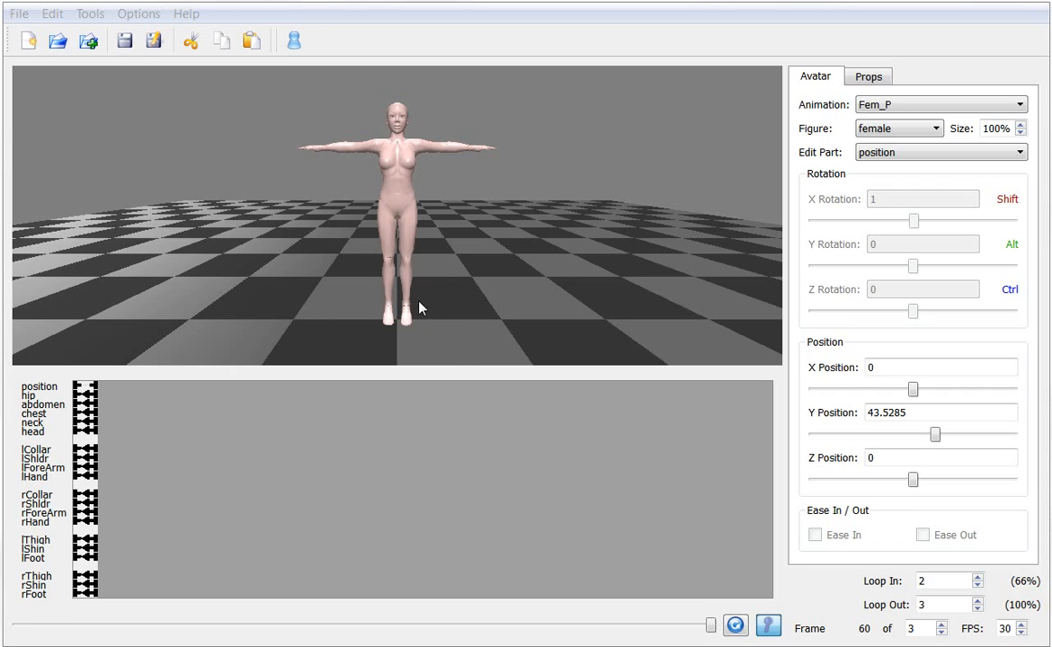
# Set the total length of the Fem_P animation to 80 frames
pyautogui.click(401, 199)
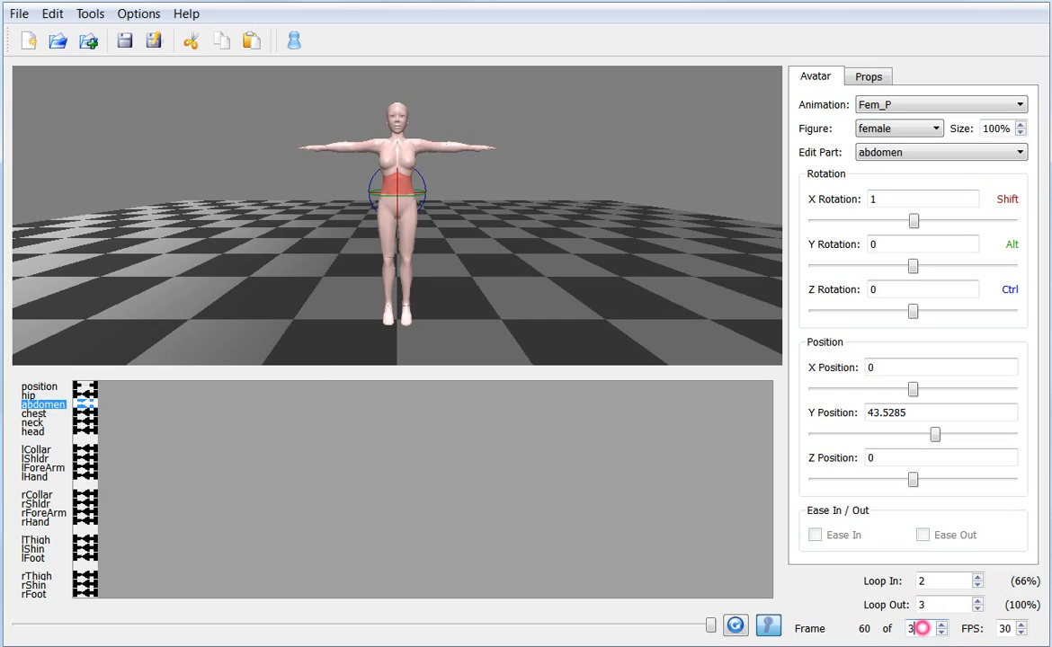
pyautogui.doubleClick(926, 628)
pyautogui.write('80')
pyautogui.press('Return')
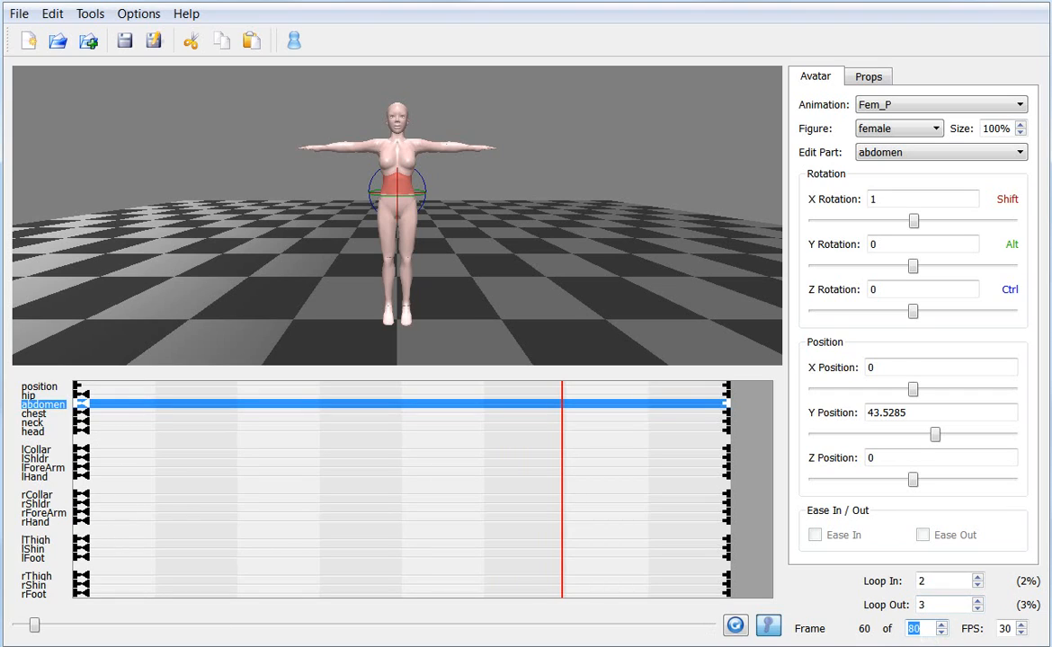
# Set the loop-out point to frame 80 and the playback rate to 10 FPS
pyautogui.doubleClick(922, 604)
pyautogui.write('80')
pyautogui.press('Return')
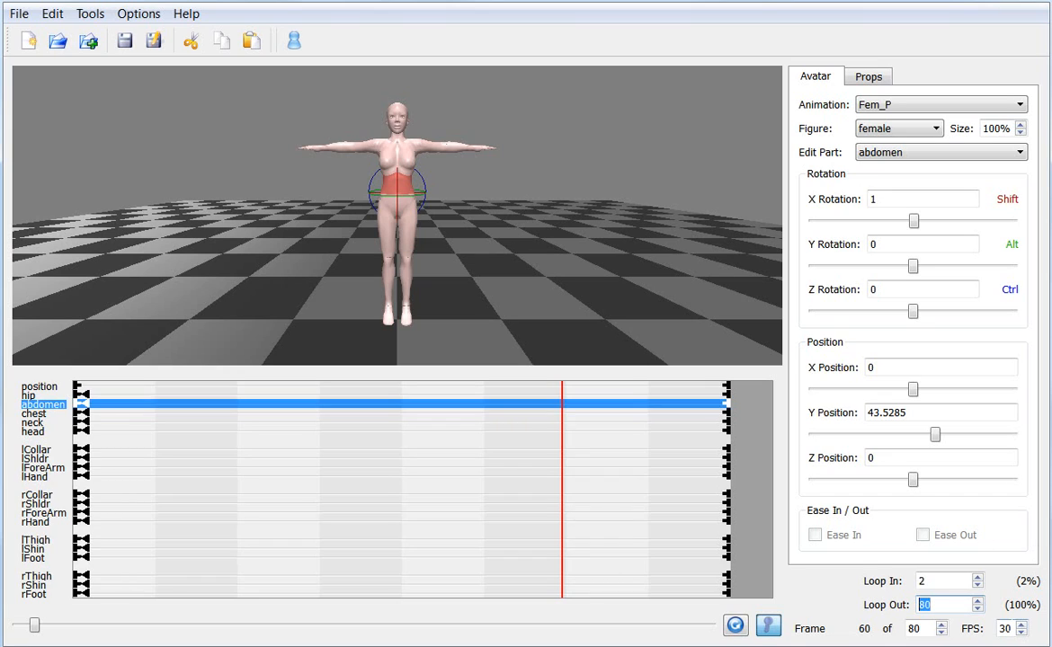
pyautogui.doubleClick(1004, 629)
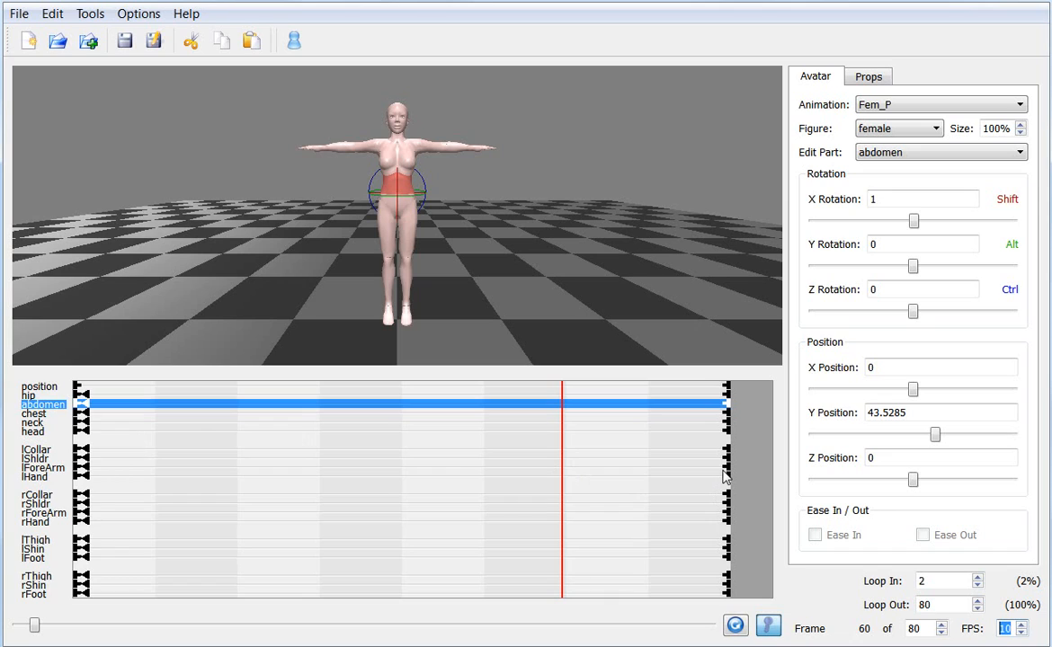
# On frame 2, rotate the left collar (lCollar) to -37 about Z
pyautogui.click(91, 423)
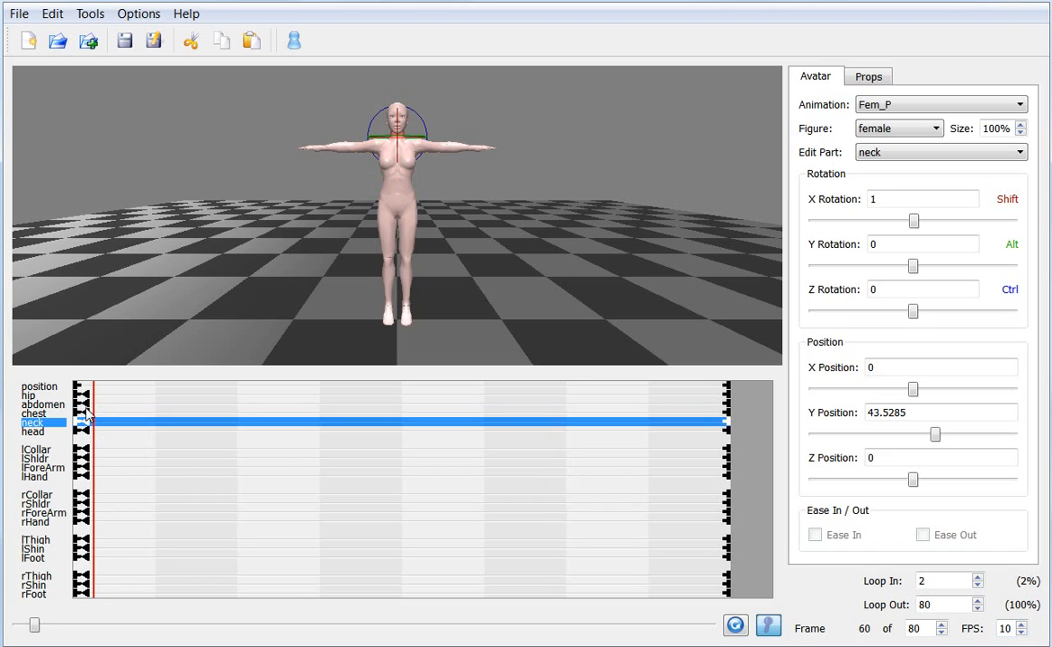
pyautogui.click(83, 405)
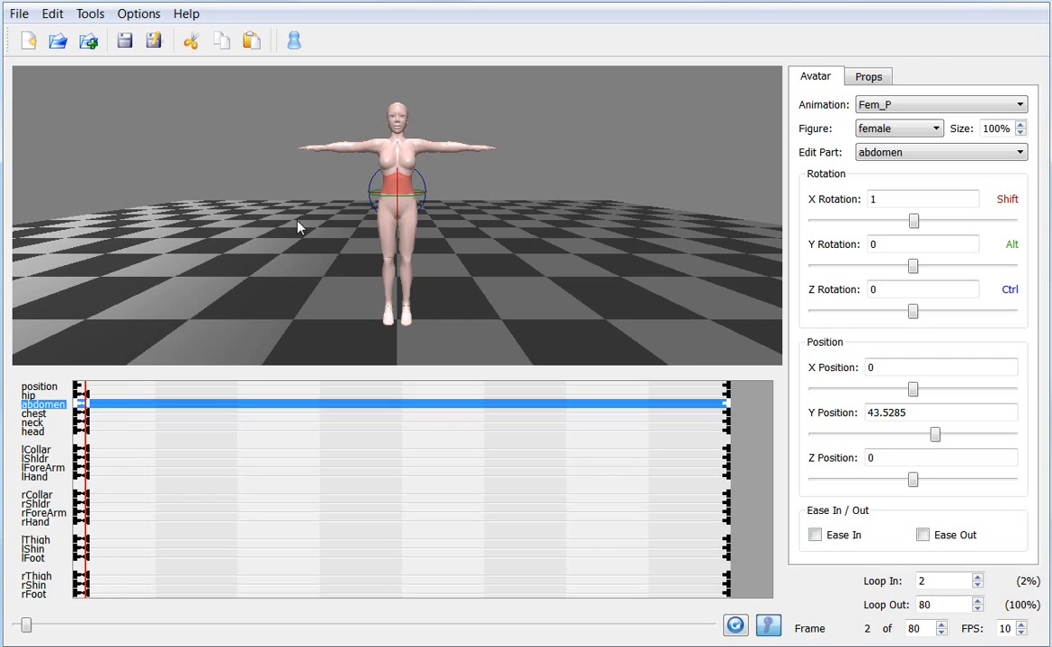
pyautogui.scroll(2, 383, 229)
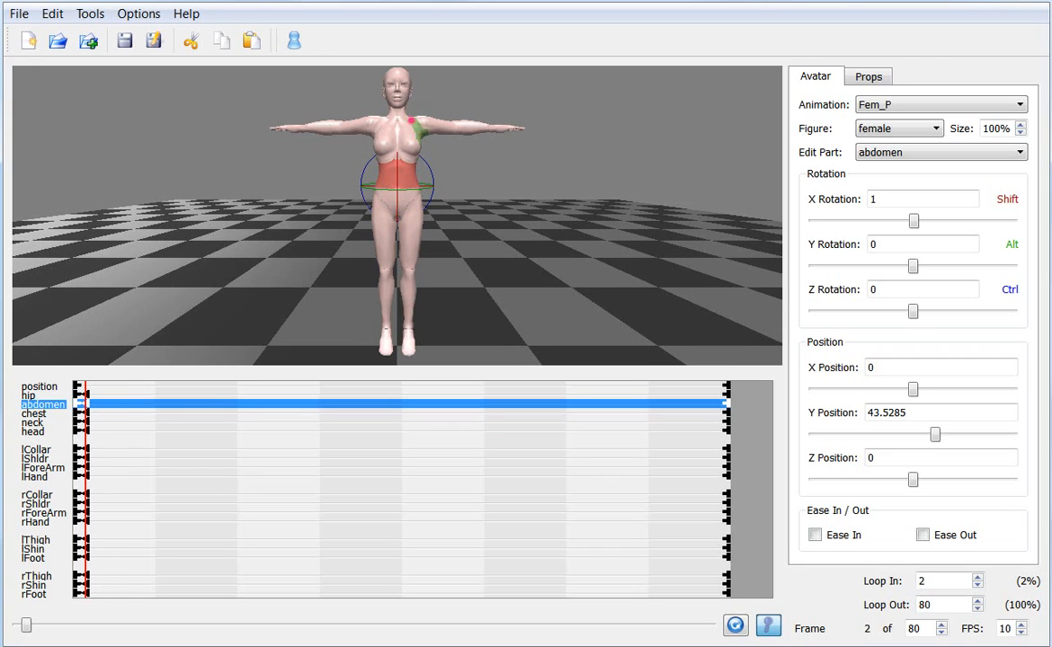
pyautogui.click(401, 138)
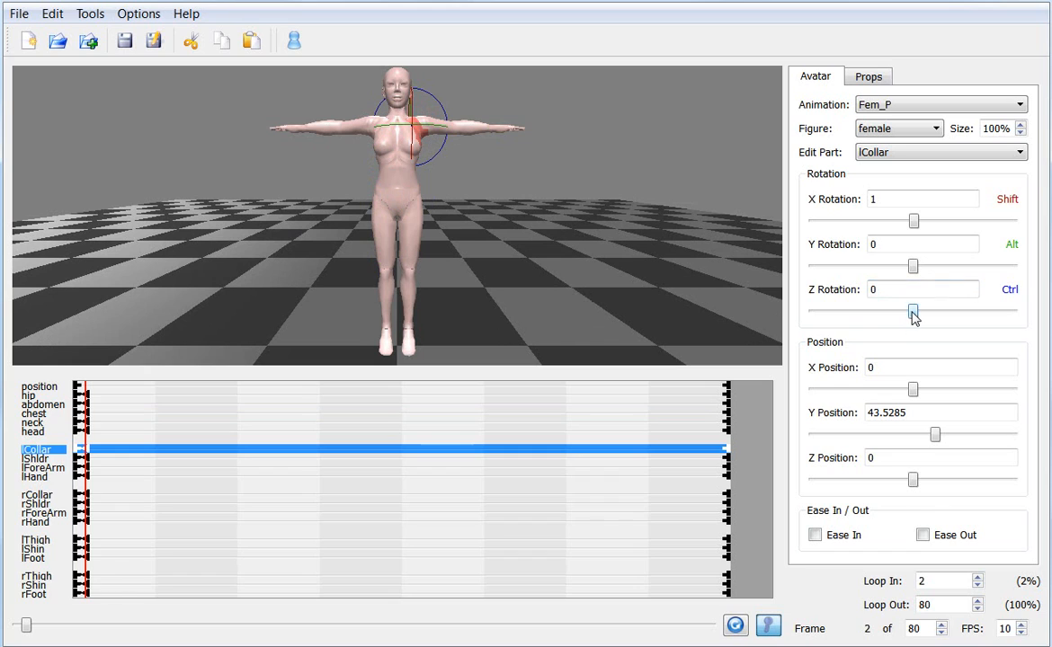
pyautogui.moveTo(912, 312); pyautogui.dragTo(893, 310)
# Lower the left arm with Z rotations of -31 for the shoulder, -34 for the forearm and -28 for the hand
pyautogui.click(433, 138)
pyautogui.click(443, 196)
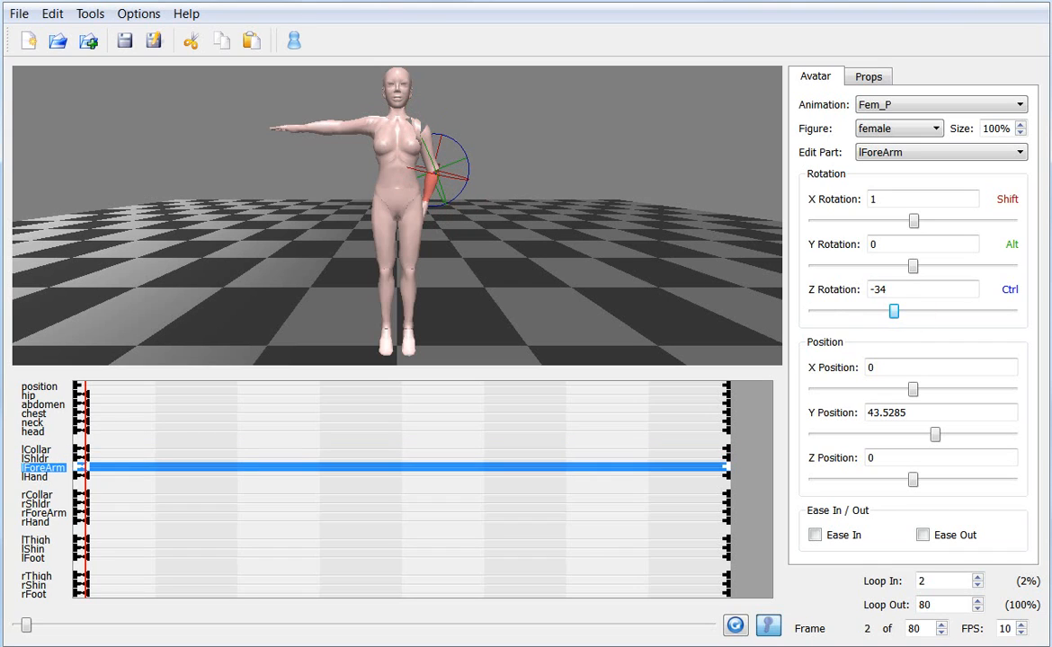
pyautogui.click(428, 214)
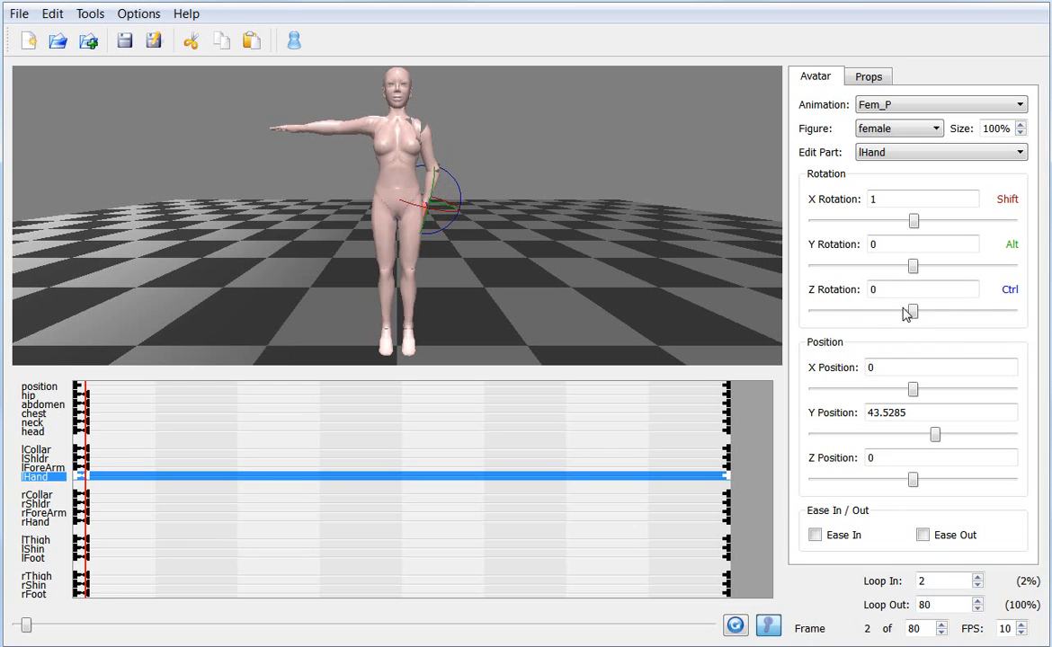
pyautogui.moveTo(909, 311); pyautogui.dragTo(896, 311)
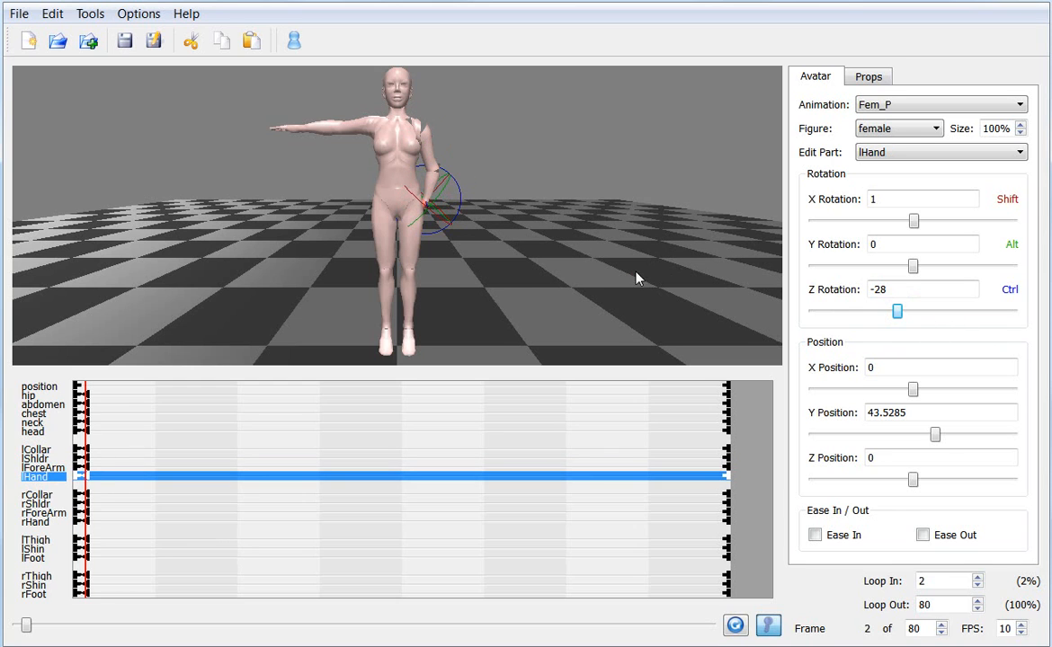
# Swing the left arm backwards with Y rotations of 11 for the left collar and 10 for the left shoulder
pyautogui.moveTo(635, 271); pyautogui.dragTo(458, 288)
pyautogui.click(378, 140)
pyautogui.moveTo(274, 256); pyautogui.dragTo(418, 140)
pyautogui.click(415, 139)
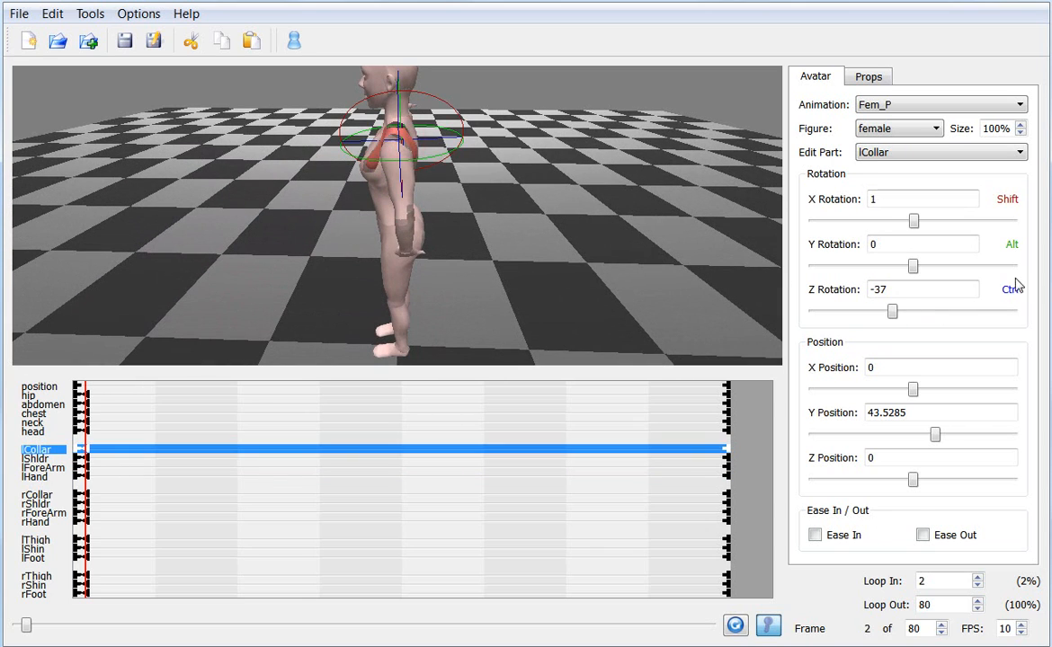
pyautogui.moveTo(920, 270); pyautogui.dragTo(917, 268)
pyautogui.click(406, 178)
pyautogui.click(432, 239)
# Bend the left arm further behind the back about Z, setting the left hand's Z rotation to -47
pyautogui.moveTo(620, 273); pyautogui.dragTo(427, 260)
pyautogui.click(363, 162)
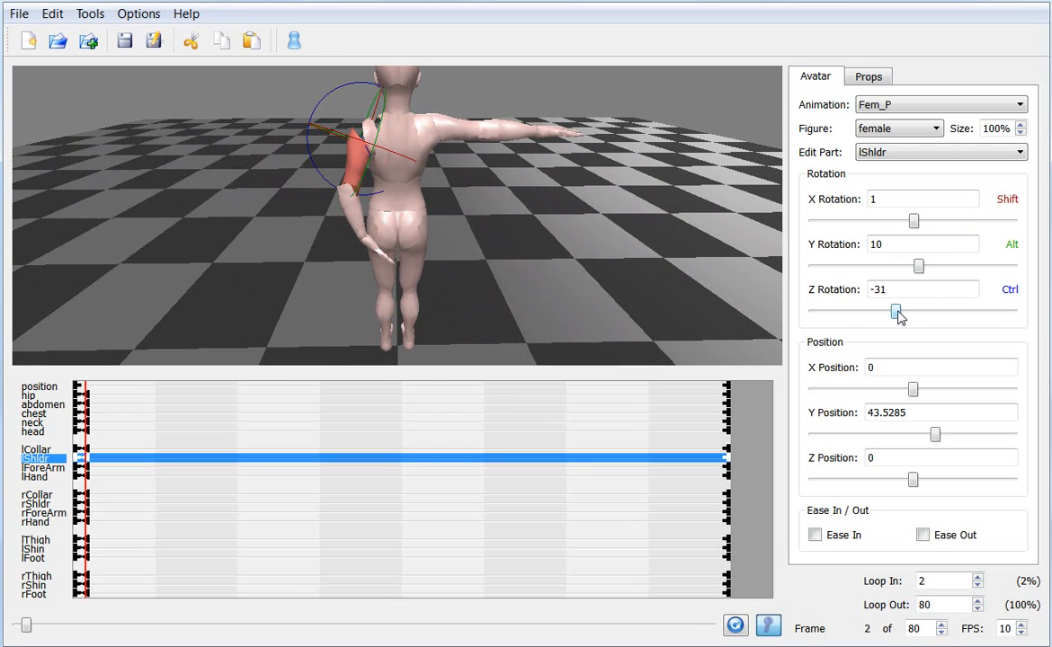
pyautogui.moveTo(895, 312); pyautogui.dragTo(886, 312)
pyautogui.click(350, 205)
pyautogui.click(429, 231)
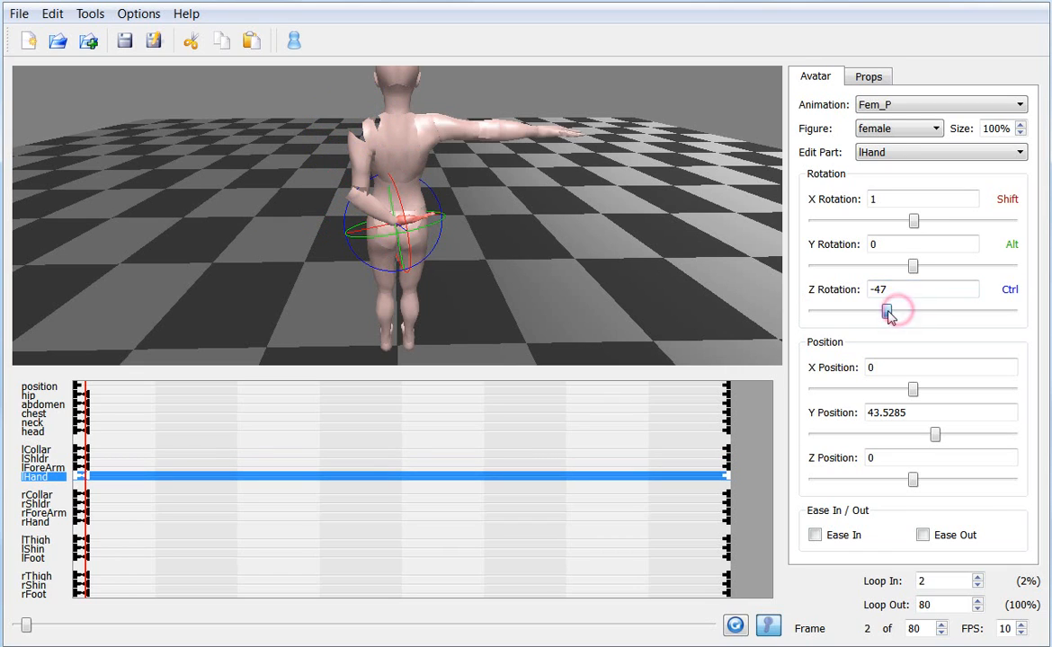
# Lower the right arm with Z rotations of 26 for rCollar, 29 for rShldr, 26 for rForeArm and 43 for rHand
pyautogui.click(422, 149)
pyautogui.moveTo(915, 315)
pyautogui.mouseDown()
pyautogui.moveTo(931, 323)
pyautogui.moveTo(901, 313)
pyautogui.moveTo(931, 320)
pyautogui.moveTo(927, 313)
pyautogui.mouseUp()
pyautogui.click(438, 142)
pyautogui.click(462, 191)
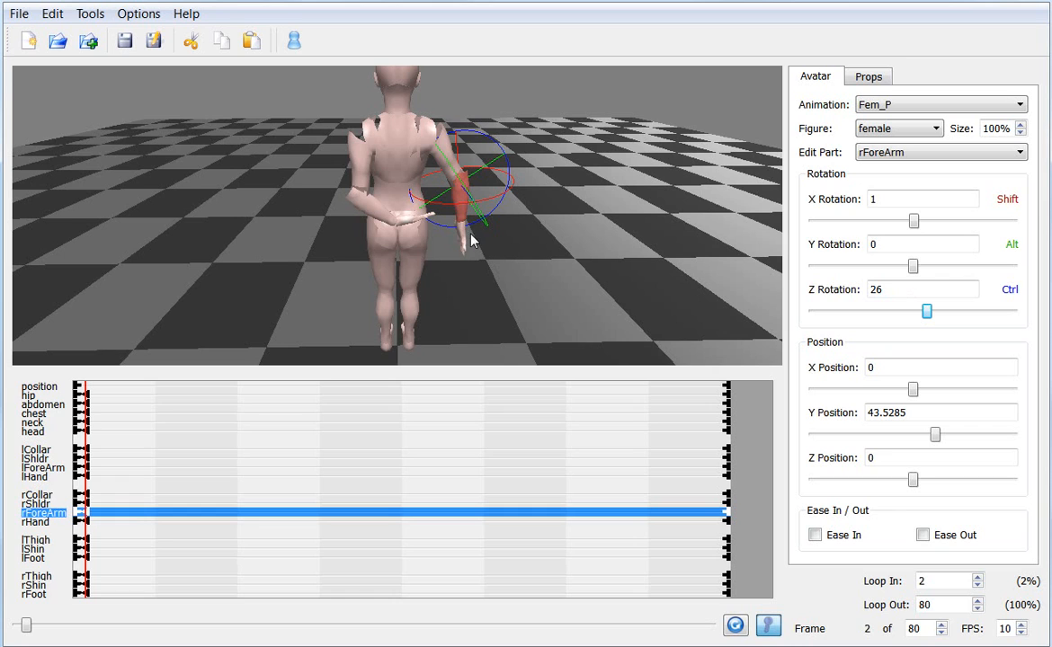
pyautogui.click(481, 299)
pyautogui.click(463, 238)
pyautogui.moveTo(913, 311); pyautogui.dragTo(934, 324)
# Set the right collar's Y rotation to 7 and its X rotation to -13
pyautogui.moveTo(674, 297); pyautogui.dragTo(467, 223)
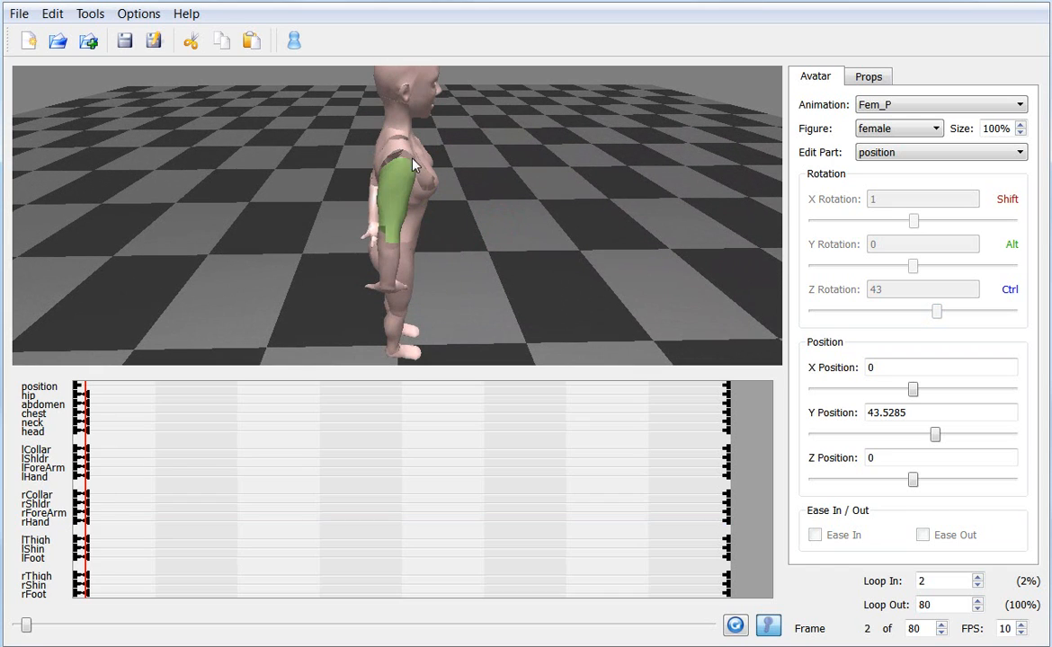
pyautogui.click(414, 165)
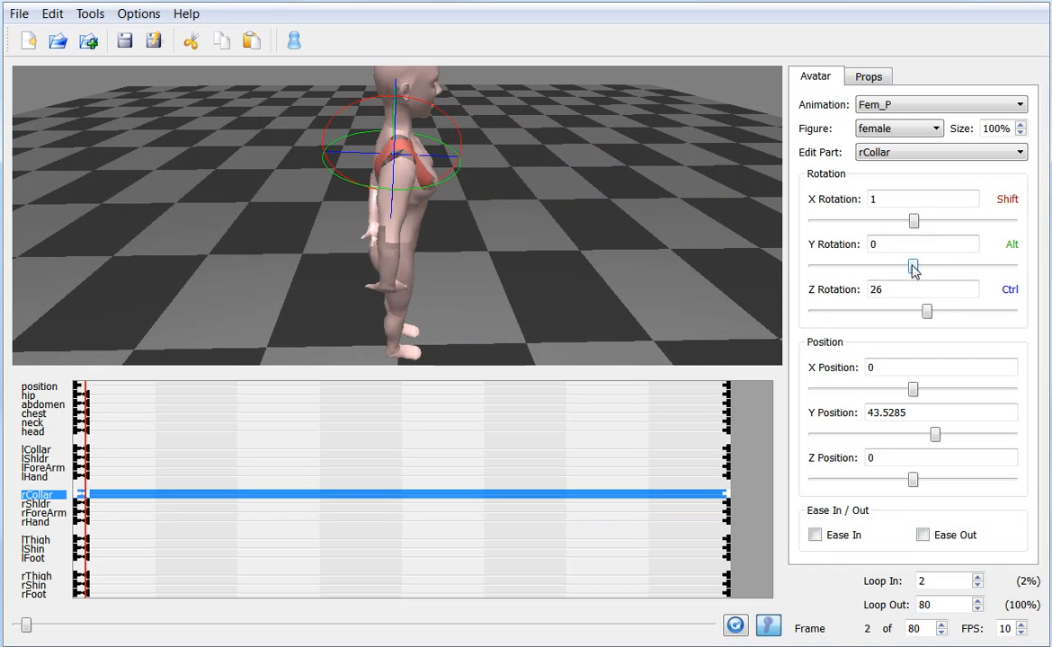
pyautogui.moveTo(913, 267); pyautogui.dragTo(915, 267)
pyautogui.moveTo(915, 223)
pyautogui.mouseDown()
pyautogui.moveTo(900, 220)
pyautogui.moveTo(911, 221)
pyautogui.mouseUp()
# Swing the right shoulder forward about Y and set the right forearm's Y rotation to 2
pyautogui.click(404, 209)
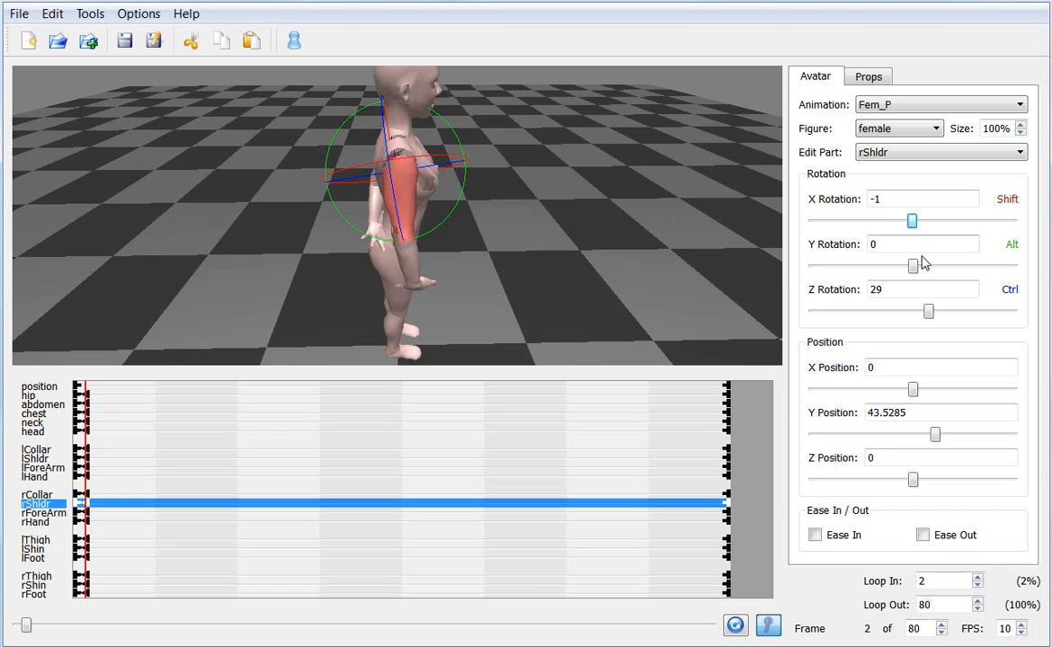
pyautogui.moveTo(913, 265)
pyautogui.mouseDown()
pyautogui.moveTo(923, 265)
pyautogui.moveTo(917, 272)
pyautogui.mouseUp()
pyautogui.click(447, 256)
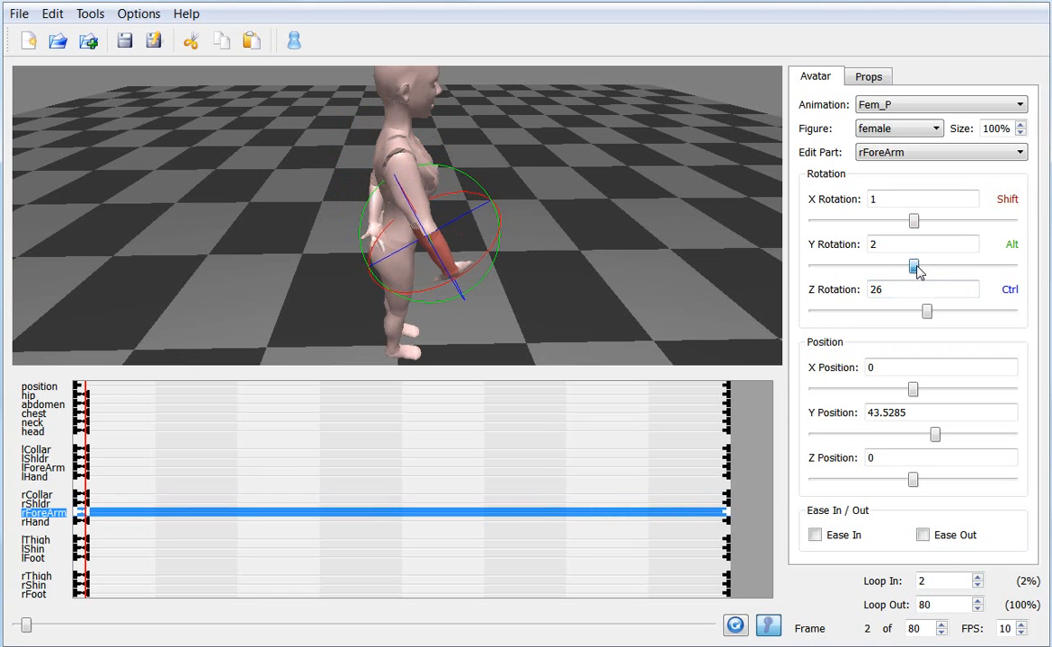
# Set the right collar's X rotation to -26
pyautogui.moveTo(689, 281); pyautogui.dragTo(512, 195)
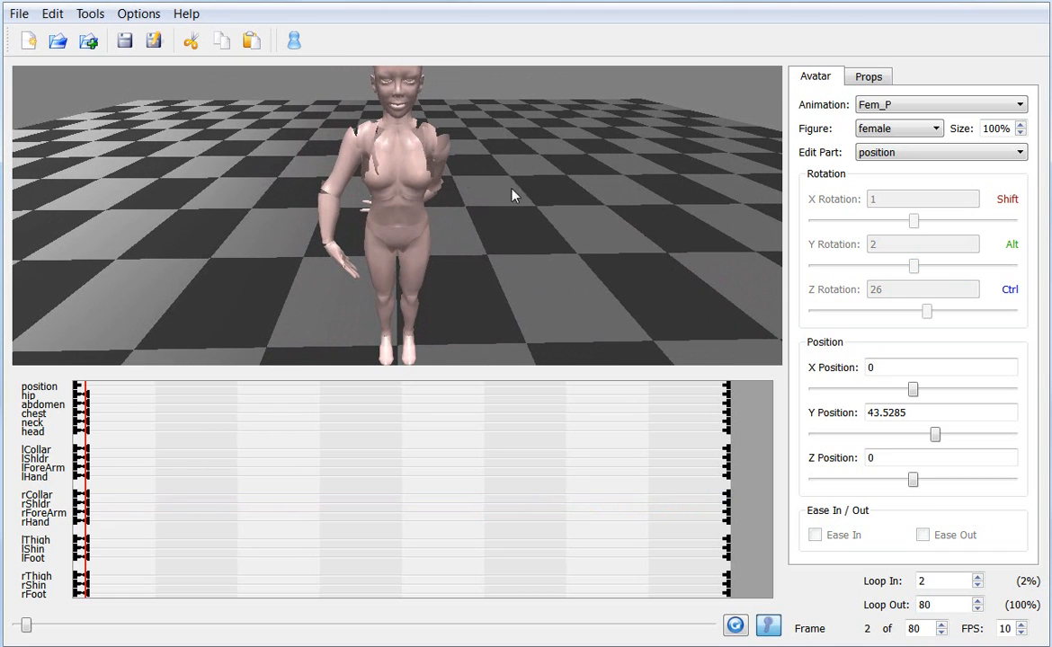
pyautogui.click(368, 140)
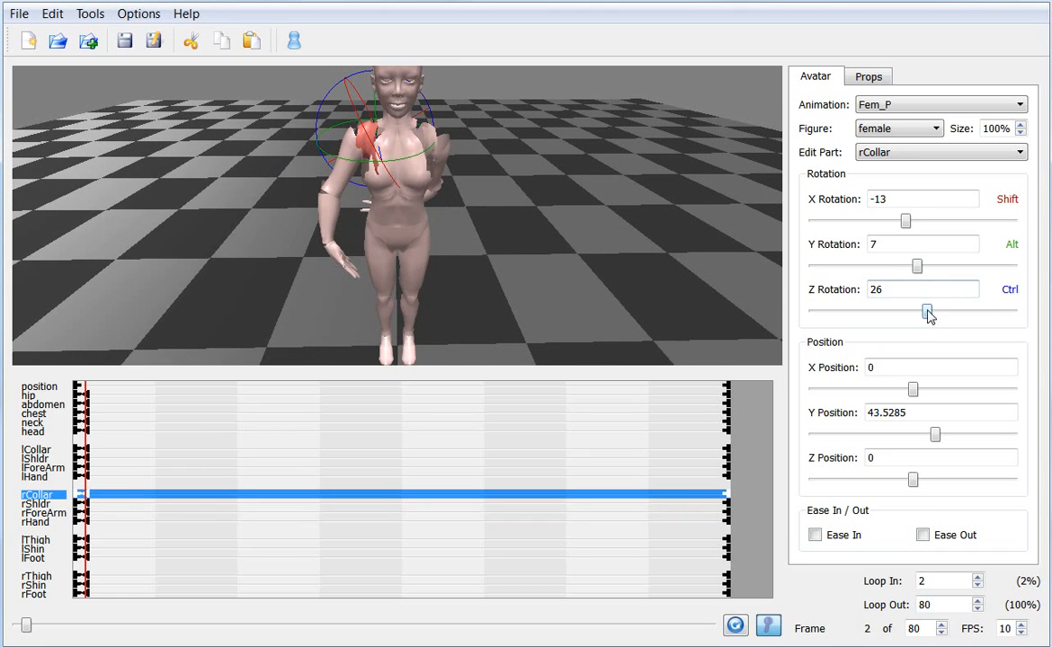
pyautogui.moveTo(905, 221)
pyautogui.mouseDown()
pyautogui.moveTo(913, 228)
pyautogui.moveTo(898, 226)
pyautogui.mouseUp()
# Rotate the right shoulder further inward about Z and set the right forearm's Z rotation to 53
pyautogui.moveTo(321, 163); pyautogui.dragTo(339, 183)
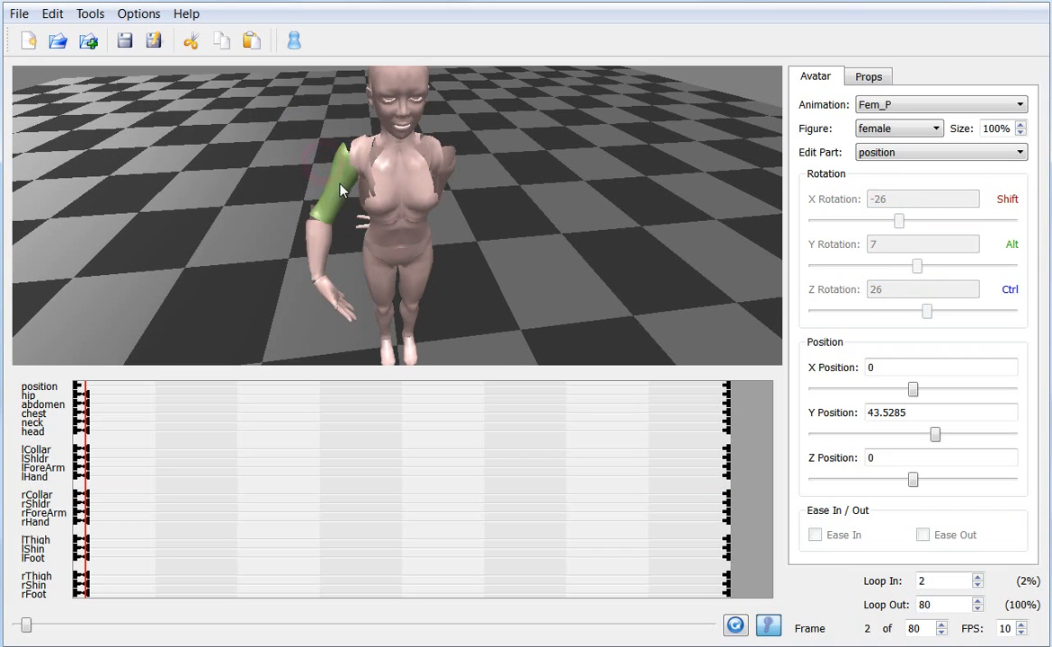
pyautogui.click(340, 190)
pyautogui.moveTo(932, 312)
pyautogui.mouseDown()
pyautogui.moveTo(922, 312)
pyautogui.moveTo(940, 316)
pyautogui.mouseUp()
pyautogui.click(368, 282)
pyautogui.moveTo(571, 317); pyautogui.dragTo(326, 241)
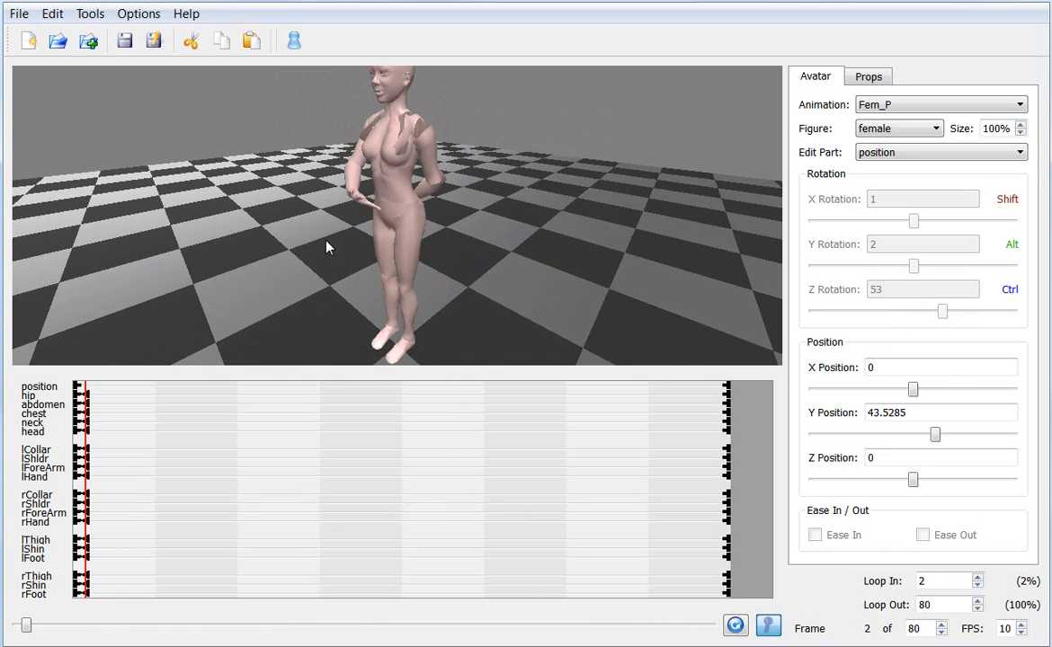
# Bring the right hand against the belly with a forearm Z rotation of 63 and a hand X rotation of 38
pyautogui.click(352, 186)
pyautogui.moveTo(638, 274); pyautogui.dragTo(344, 183)
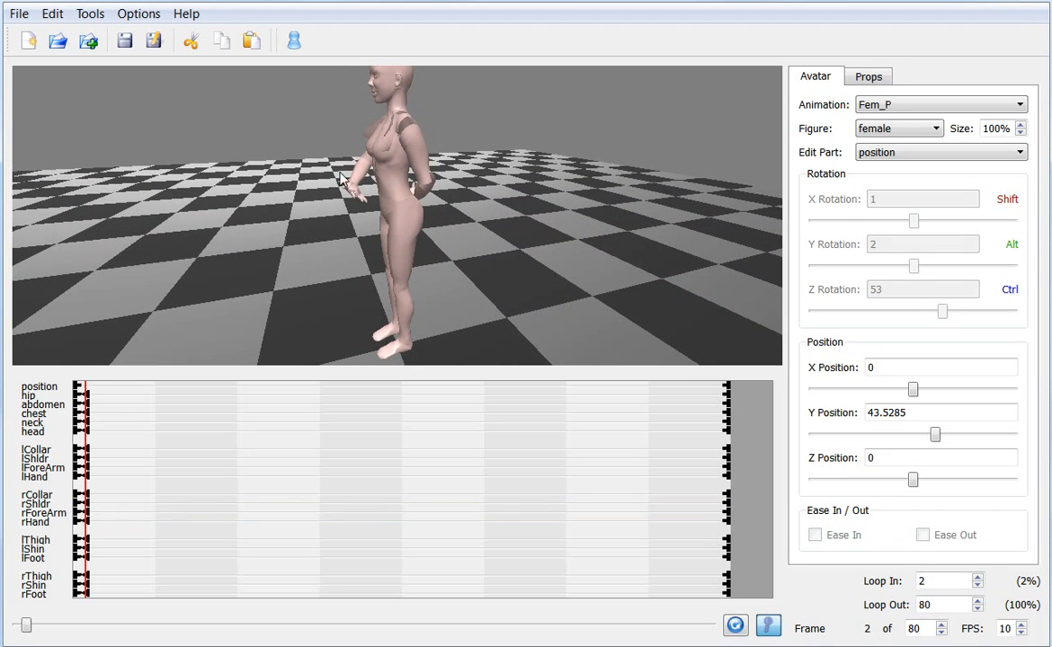
pyautogui.click(366, 180)
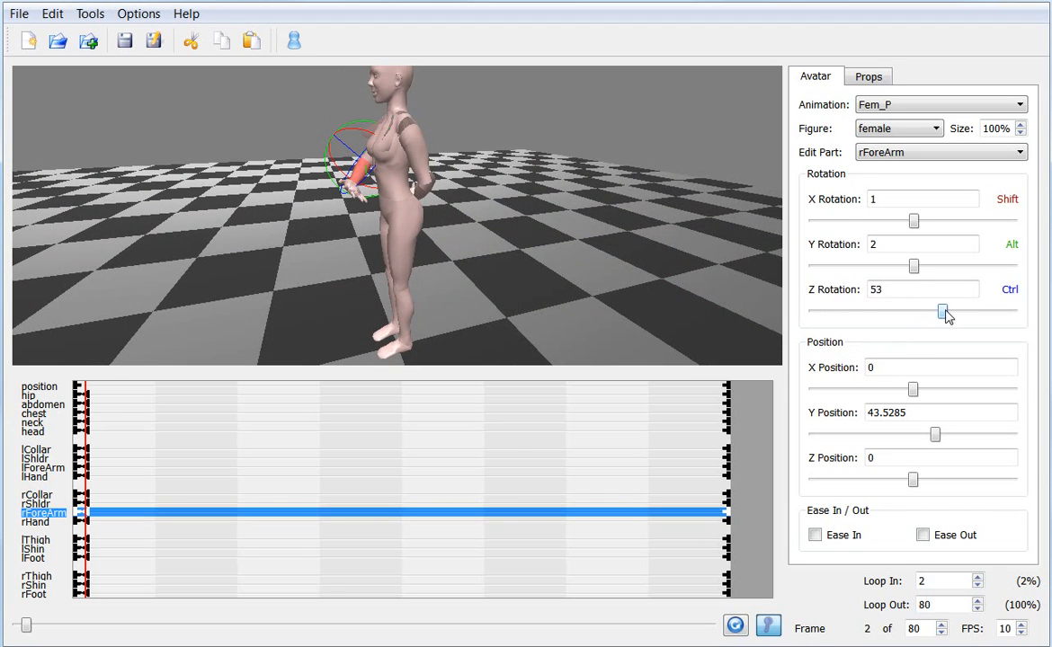
pyautogui.moveTo(943, 312); pyautogui.dragTo(946, 312)
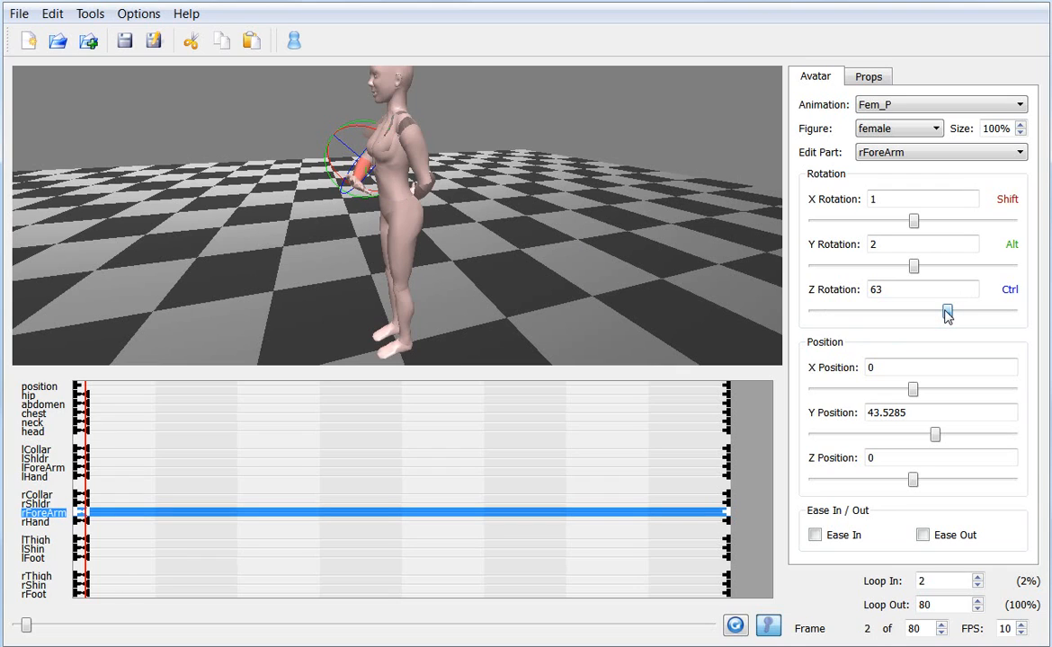
pyautogui.click(355, 184)
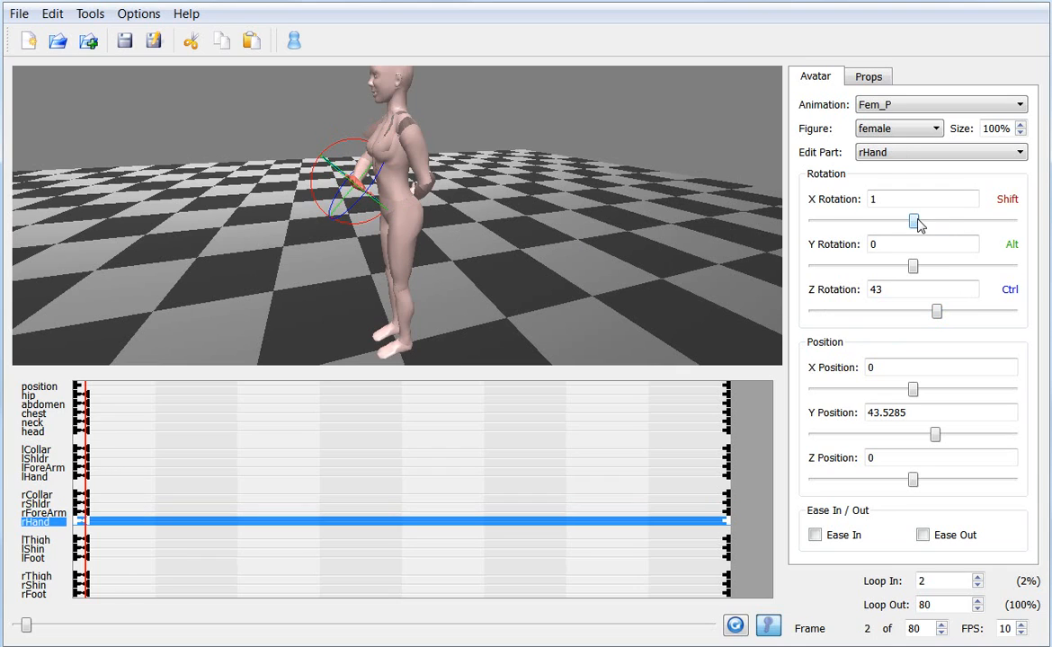
pyautogui.moveTo(915, 222); pyautogui.dragTo(937, 230)
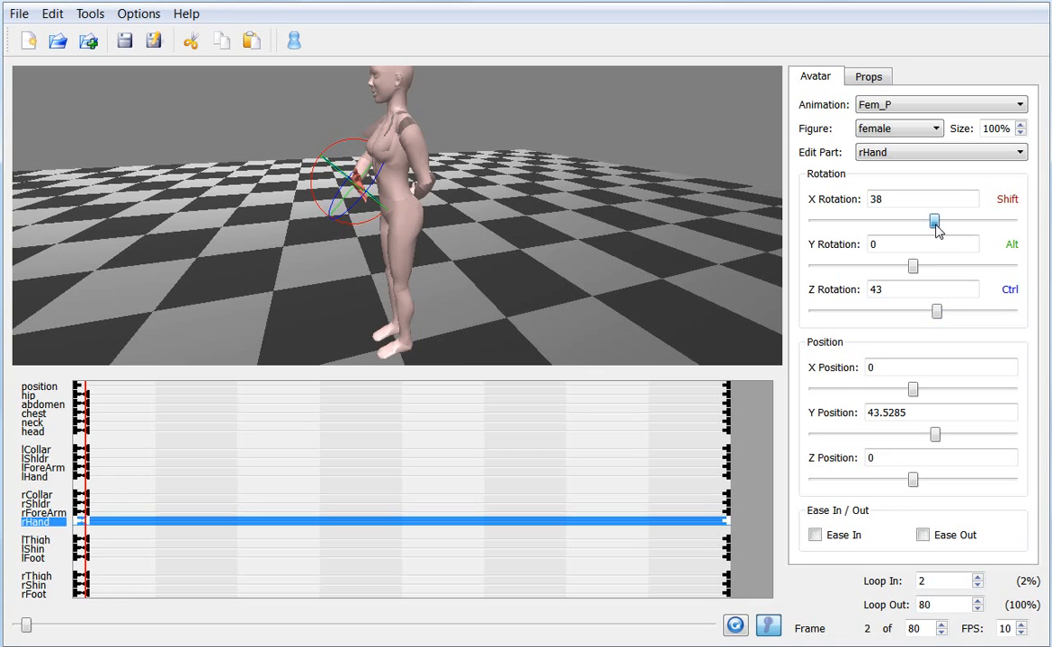
# Copy the finished pose from frame 2 and paste it onto frame 80
pyautogui.moveTo(364, 273); pyautogui.dragTo(474, 246)
pyautogui.scroll(-3, 445, 256)
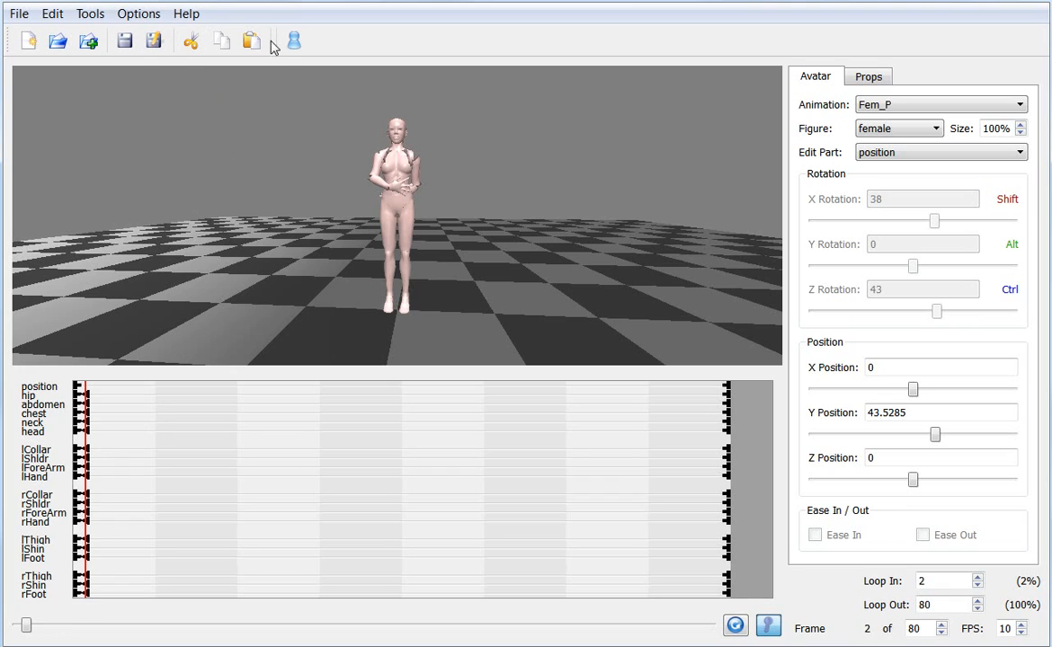
pyautogui.click(224, 47)
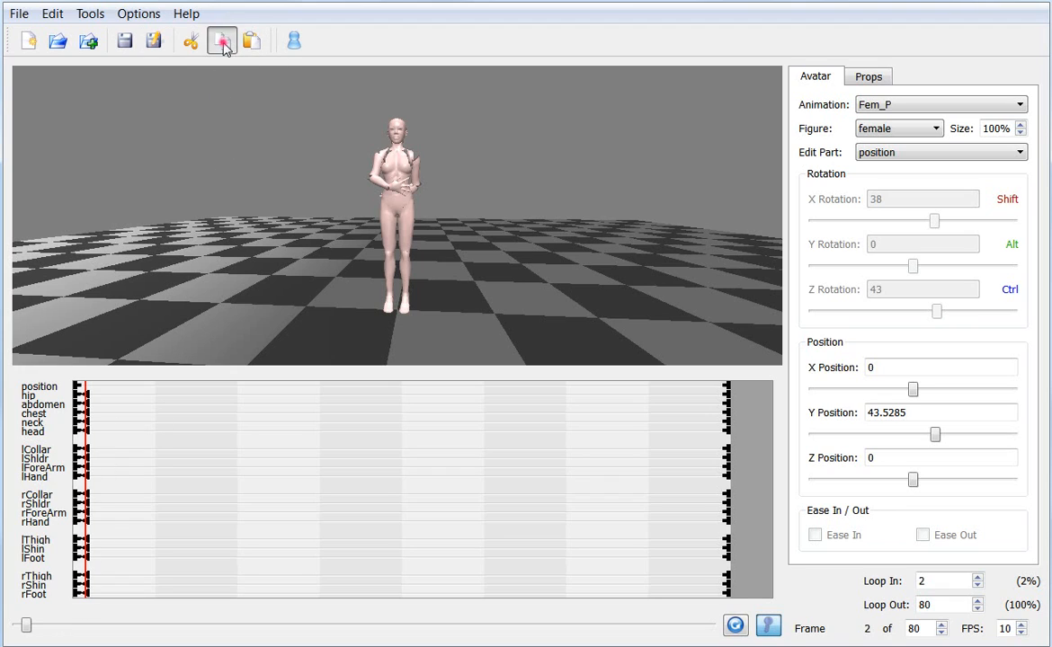
pyautogui.click(725, 478)
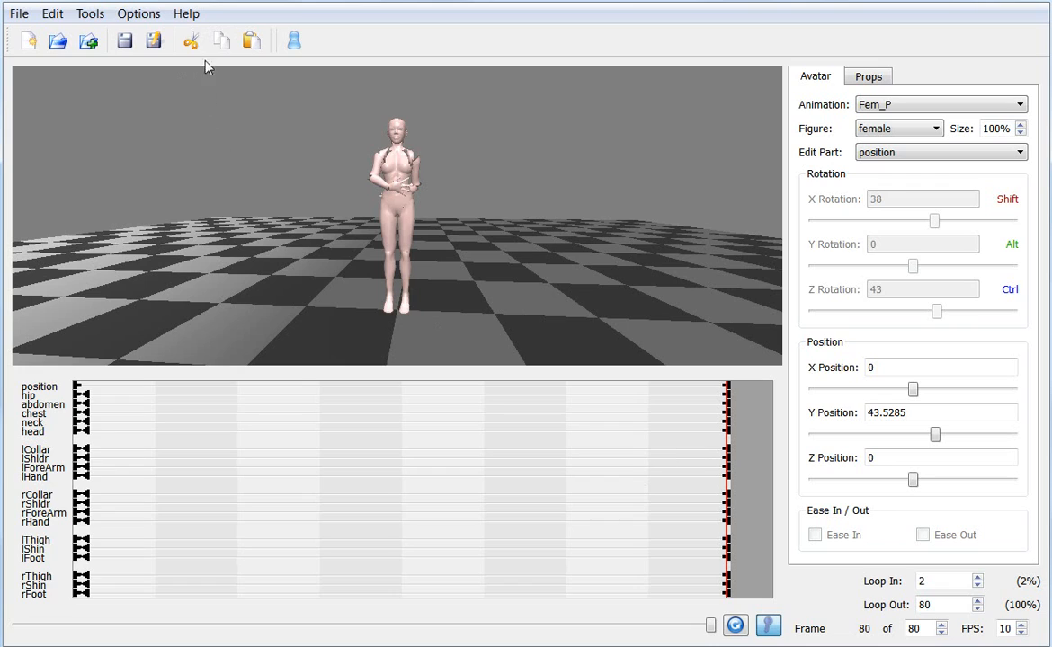
pyautogui.click(252, 44)
# Check the pose at frames 2 and 80, and move to frame 40 in the middle of the timeline
pyautogui.moveTo(705, 626)
pyautogui.mouseDown()
pyautogui.moveTo(329, 620)
pyautogui.moveTo(18, 594)
pyautogui.moveTo(298, 610)
pyautogui.moveTo(607, 618)
pyautogui.moveTo(688, 605)
pyautogui.moveTo(711, 614)
pyautogui.moveTo(216, 568)
pyautogui.moveTo(28, 576)
pyautogui.moveTo(35, 562)
pyautogui.mouseUp()
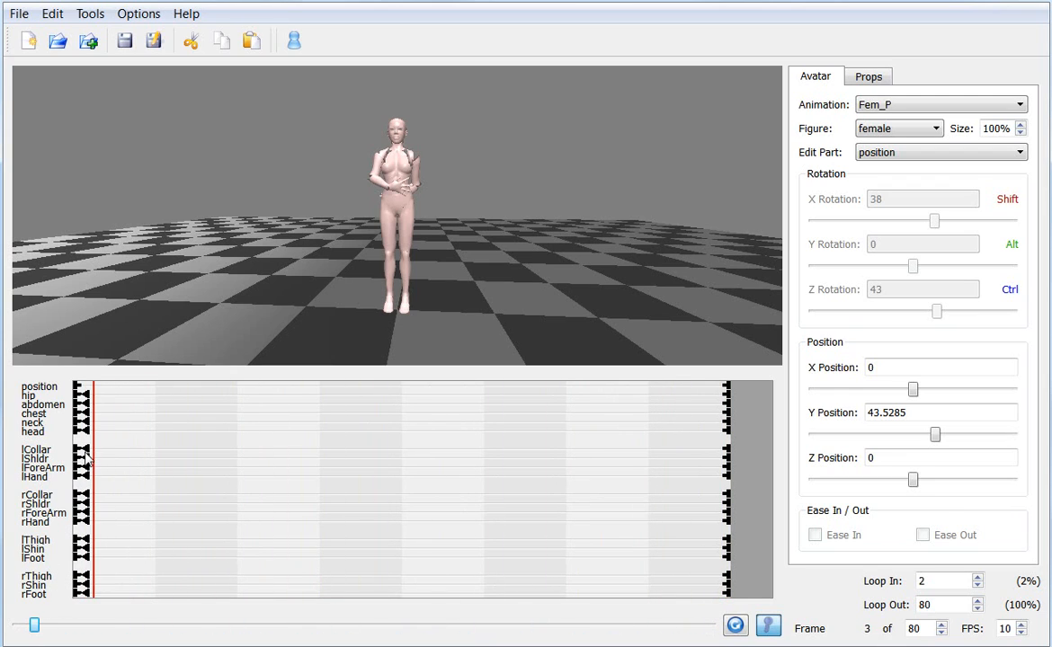
pyautogui.click(87, 450)
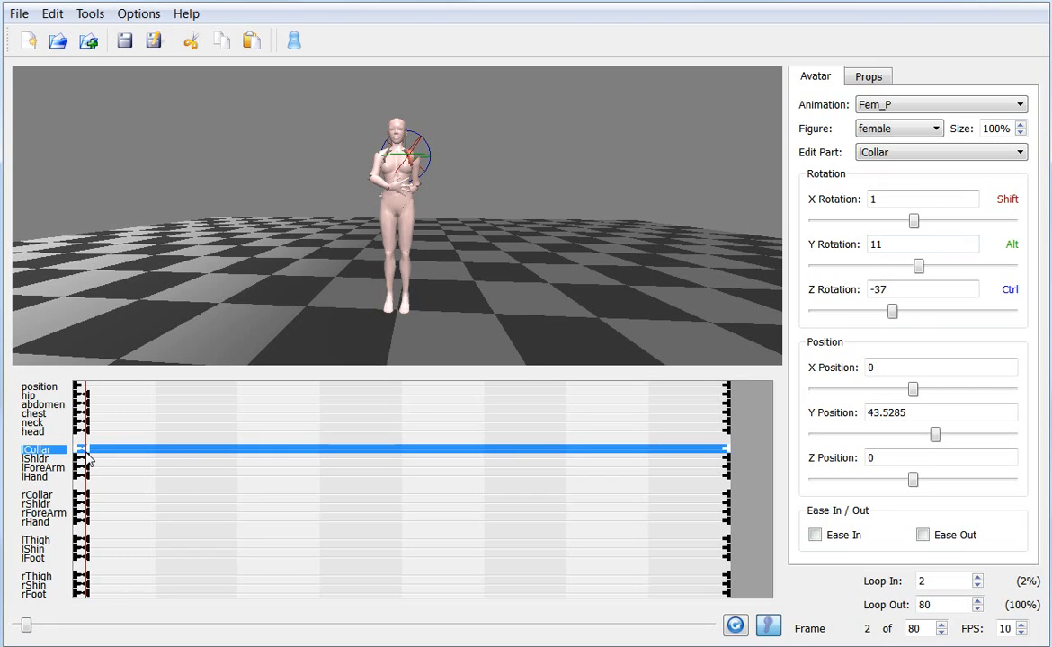
pyautogui.click(726, 448)
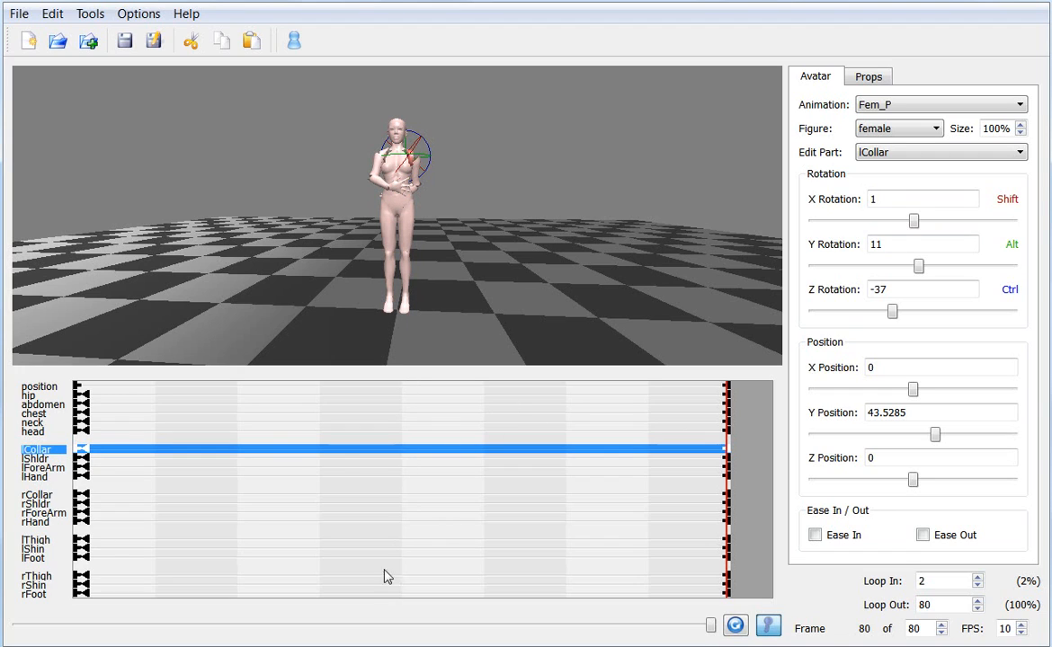
pyautogui.click(399, 532)
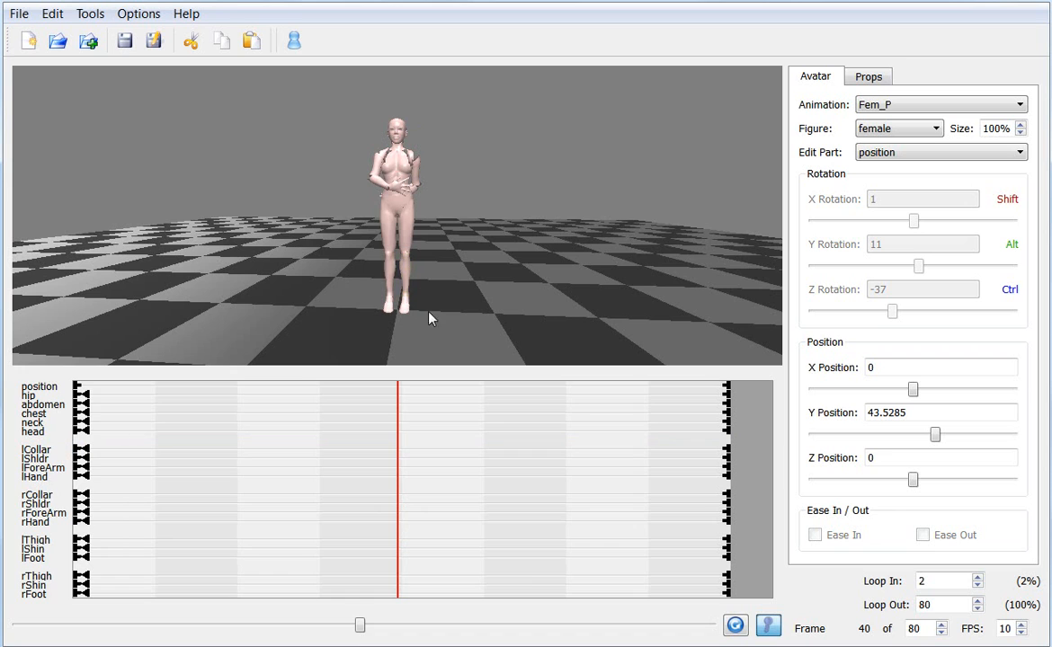
# At frame 40, swing the left thigh back, bend the left shin behind it and set the left foot's X rotation to 31
pyautogui.moveTo(443, 311); pyautogui.dragTo(384, 258)
pyautogui.click(403, 234)
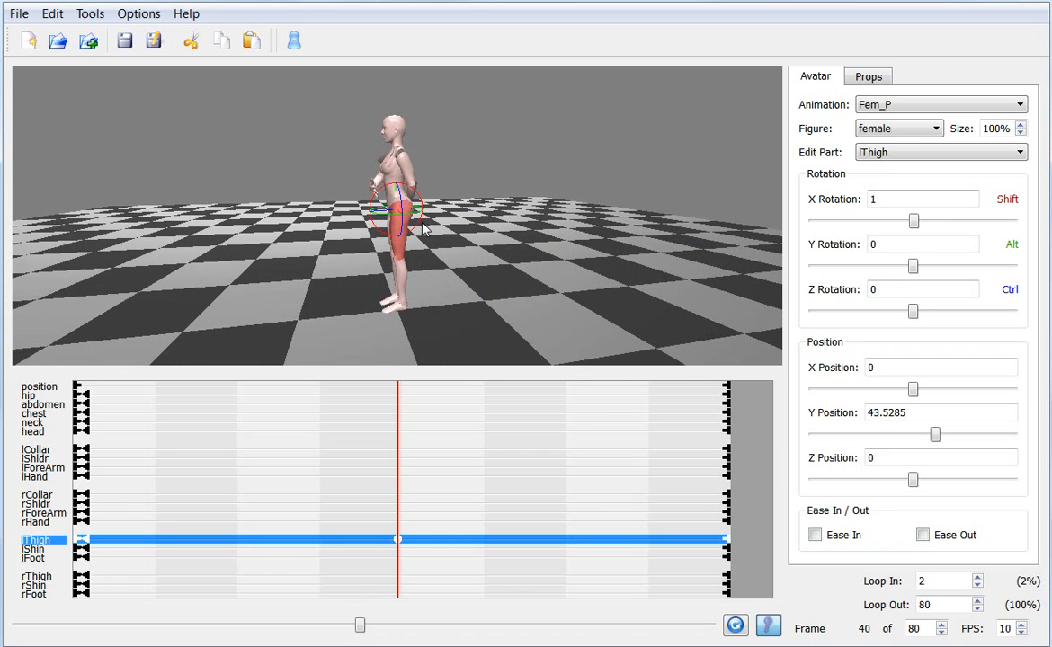
pyautogui.moveTo(419, 201); pyautogui.dragTo(421, 192)
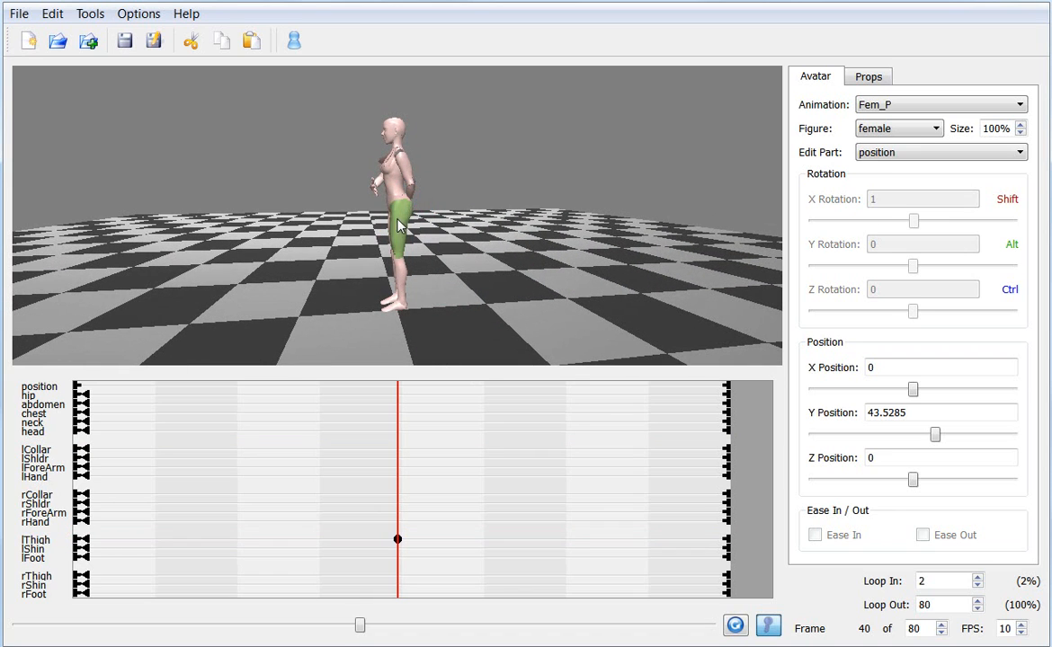
pyautogui.click(394, 212)
pyautogui.moveTo(915, 223); pyautogui.dragTo(930, 223)
pyautogui.click(430, 281)
pyautogui.click(456, 285)
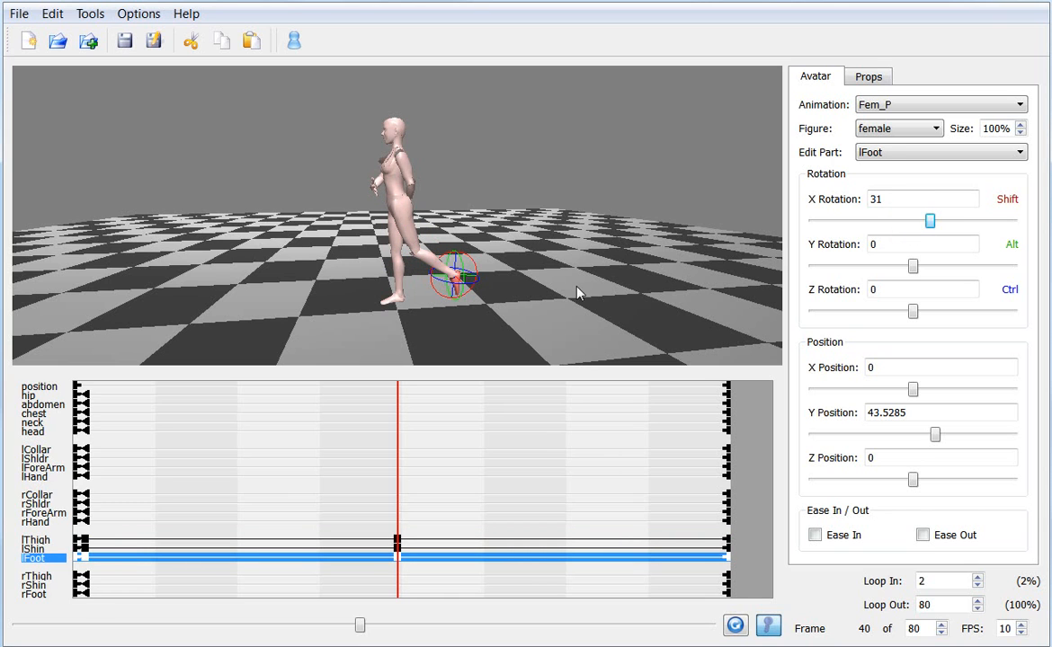
# Tilt the neck backward at frame 40 and tilt the head back with an X rotation of -25
pyautogui.click(402, 321)
pyautogui.moveTo(402, 321); pyautogui.dragTo(530, 307)
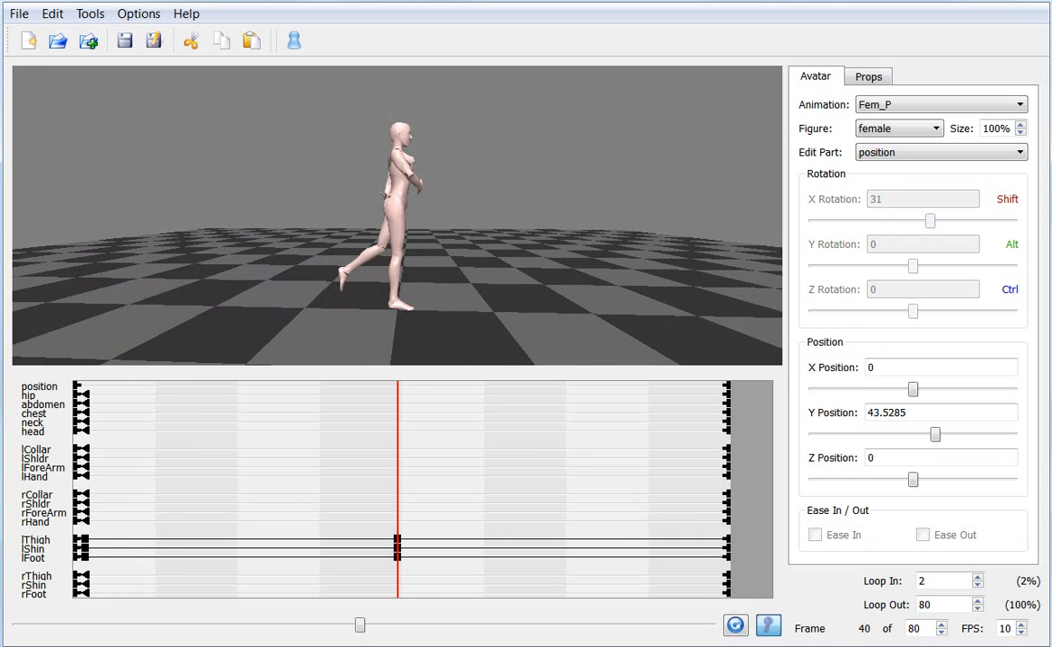
pyautogui.click(402, 153)
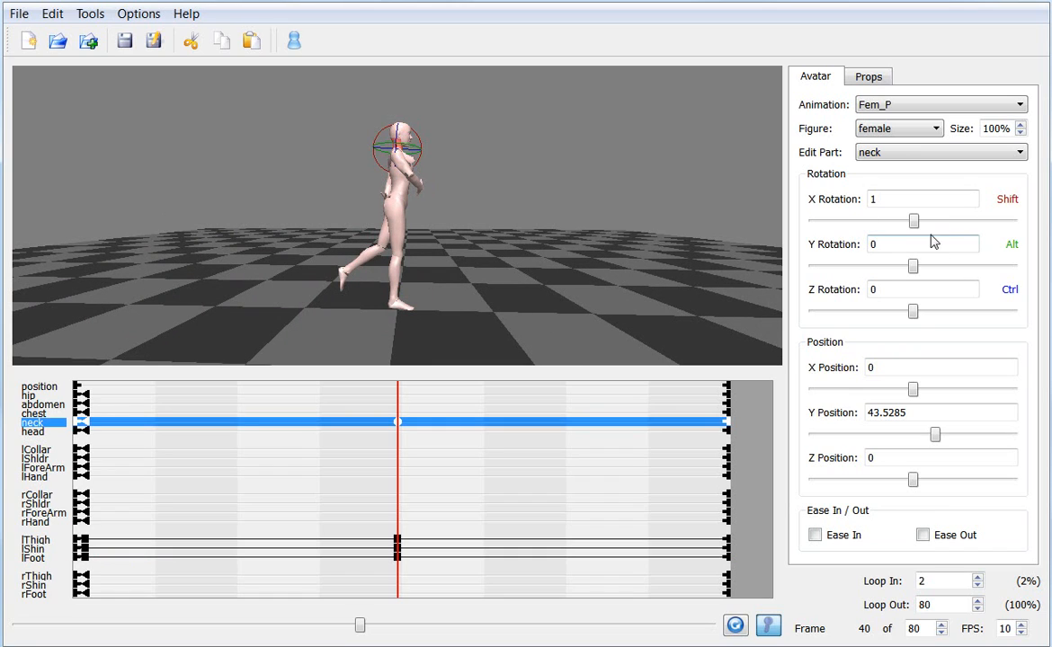
pyautogui.moveTo(913, 221); pyautogui.dragTo(897, 221)
pyautogui.click(368, 125)
pyautogui.moveTo(701, 290); pyautogui.dragTo(530, 306)
# Lean the head sideways with a Z rotation of 26 and set its X rotation to -14
pyautogui.click(390, 125)
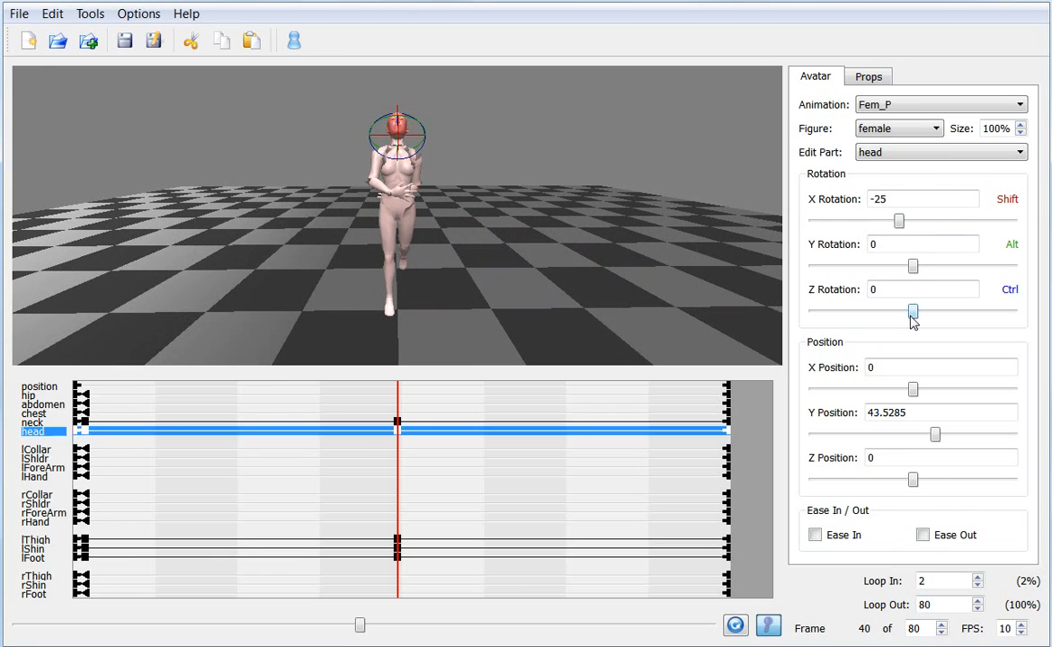
pyautogui.moveTo(912, 312); pyautogui.dragTo(931, 324)
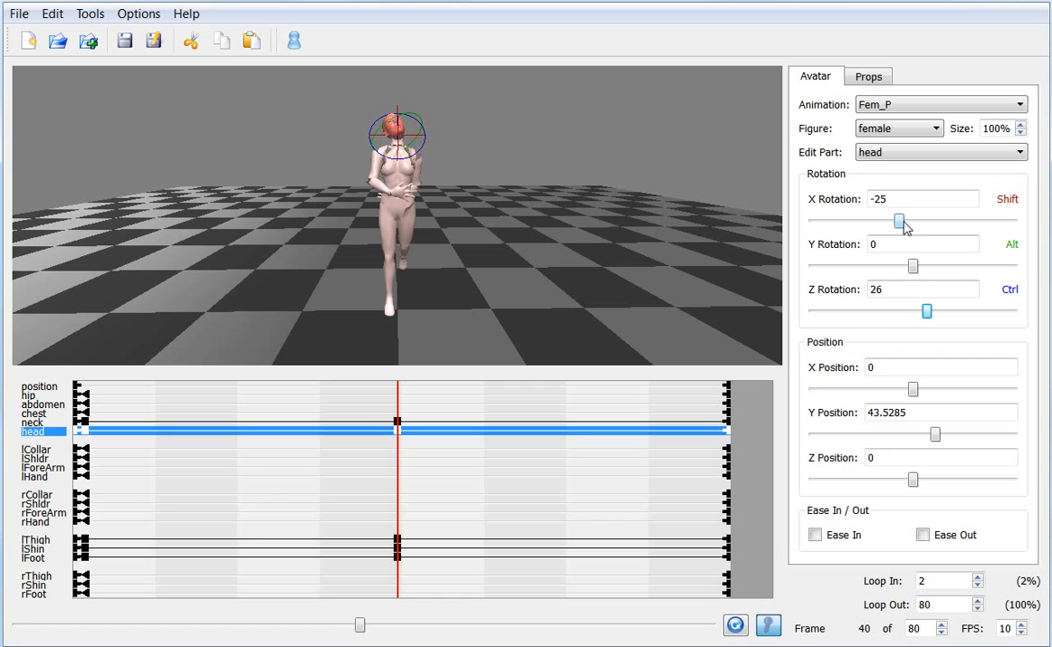
pyautogui.moveTo(898, 221); pyautogui.dragTo(906, 226)
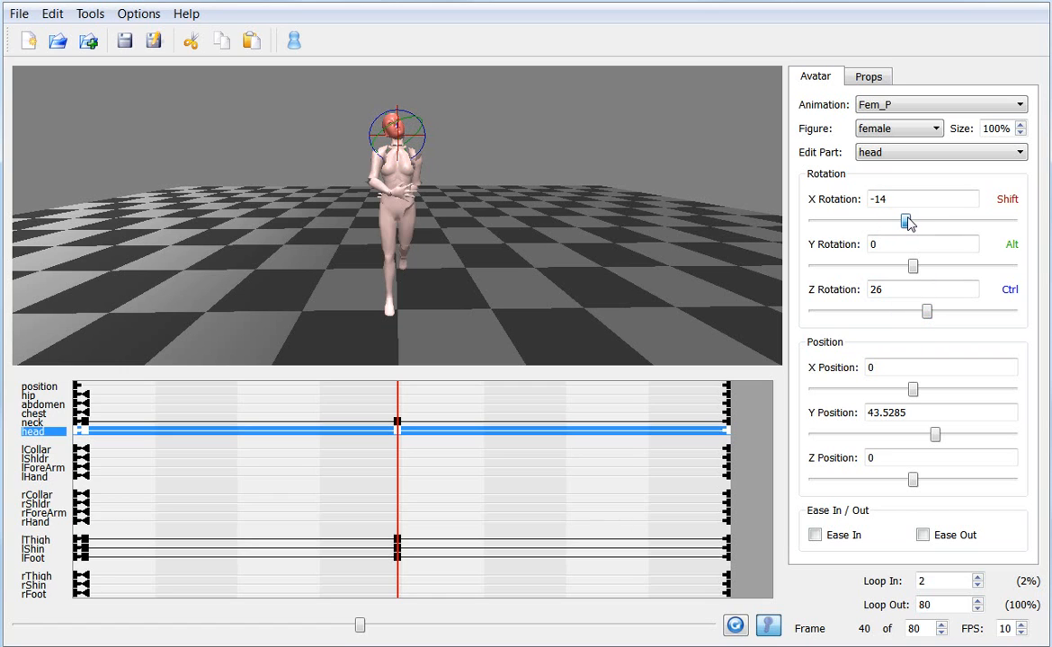
pyautogui.moveTo(490, 345); pyautogui.dragTo(361, 458)
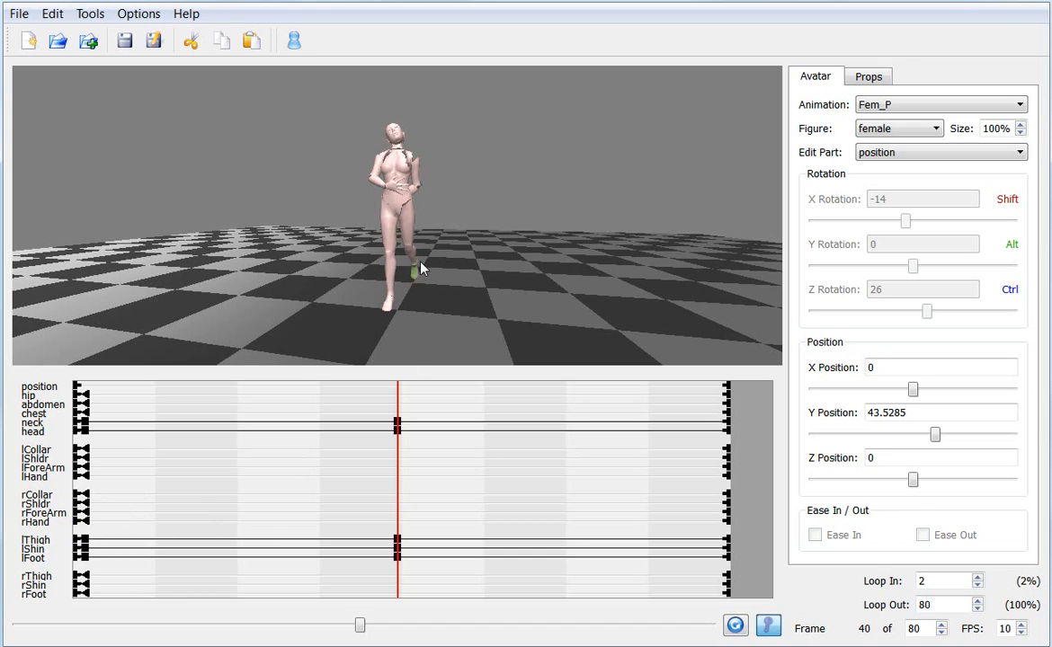
# Bend the chest forward at frame 40 with an X rotation of 20
pyautogui.click(398, 177)
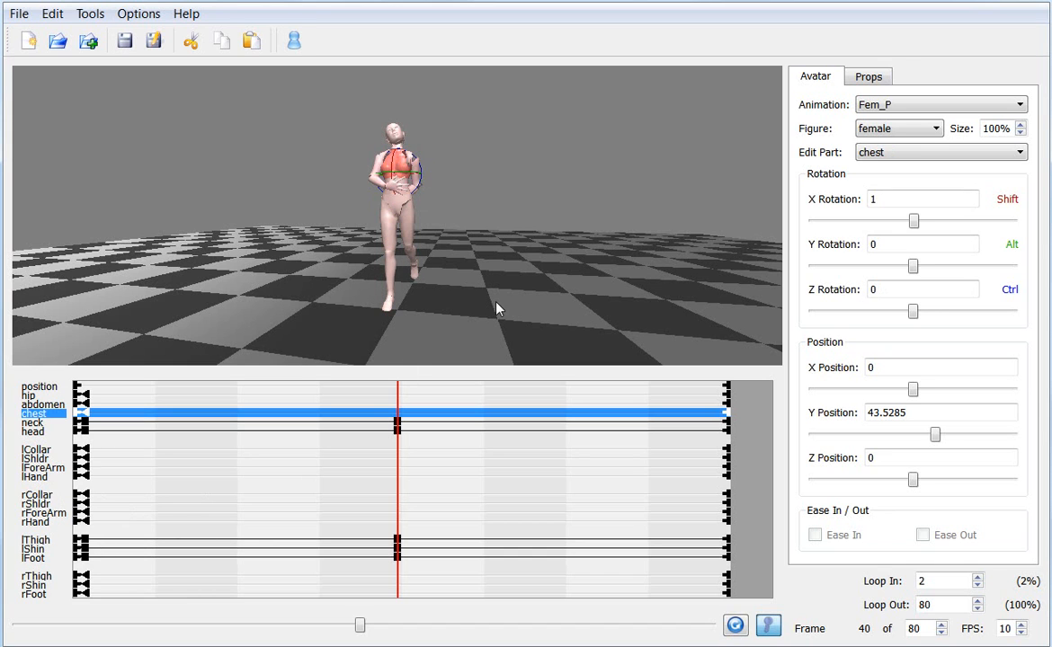
pyautogui.moveTo(492, 325); pyautogui.dragTo(413, 270)
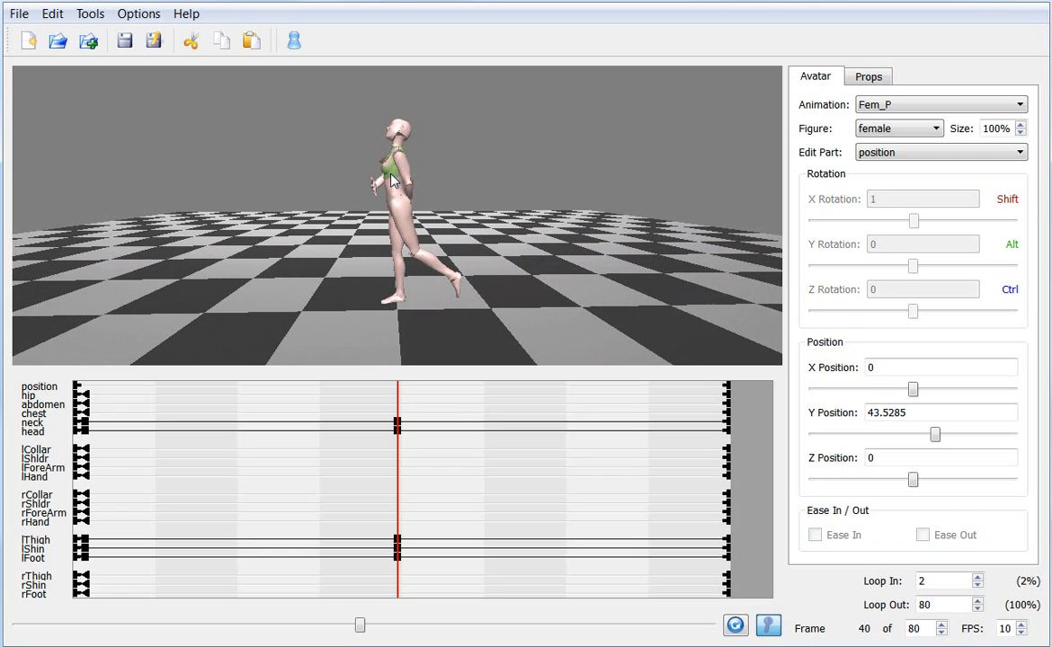
pyautogui.click(404, 184)
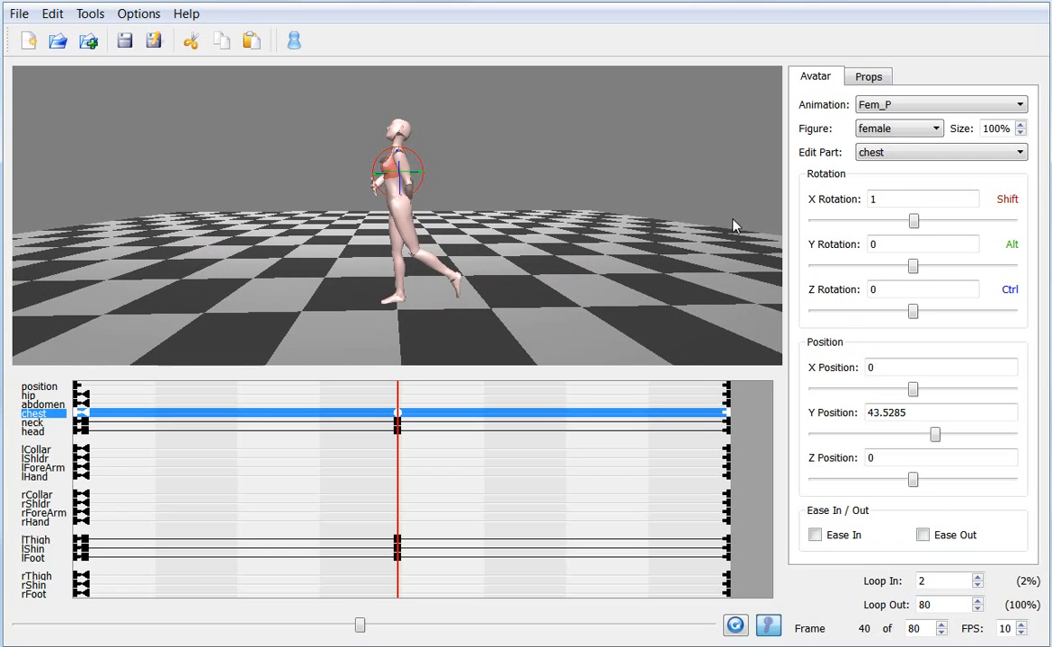
pyautogui.moveTo(914, 225); pyautogui.dragTo(898, 222)
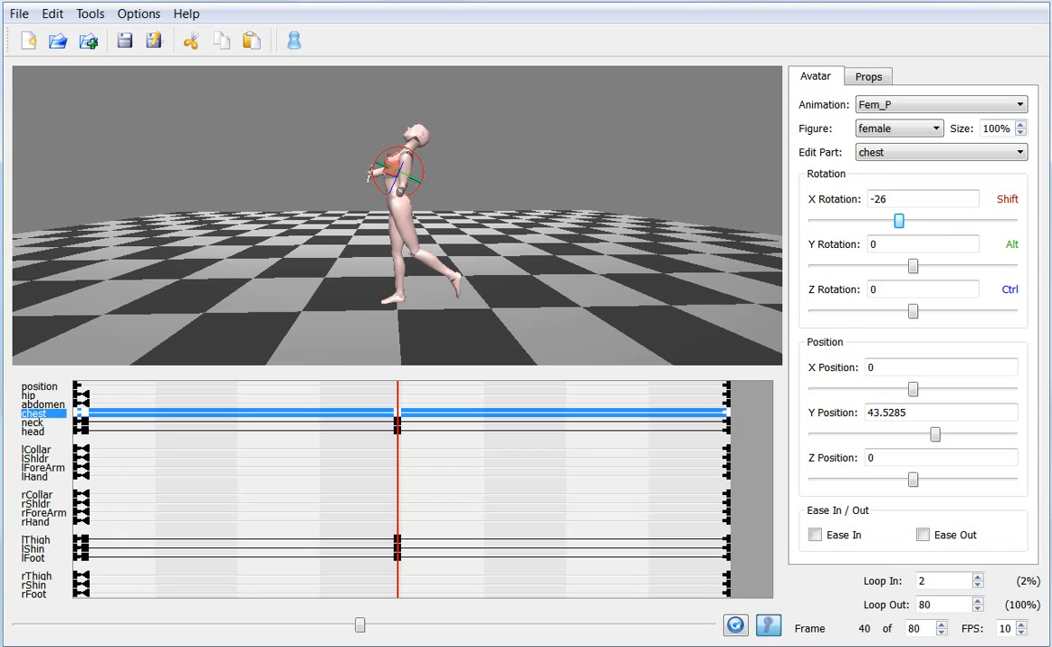
pyautogui.doubleClick(890, 200)
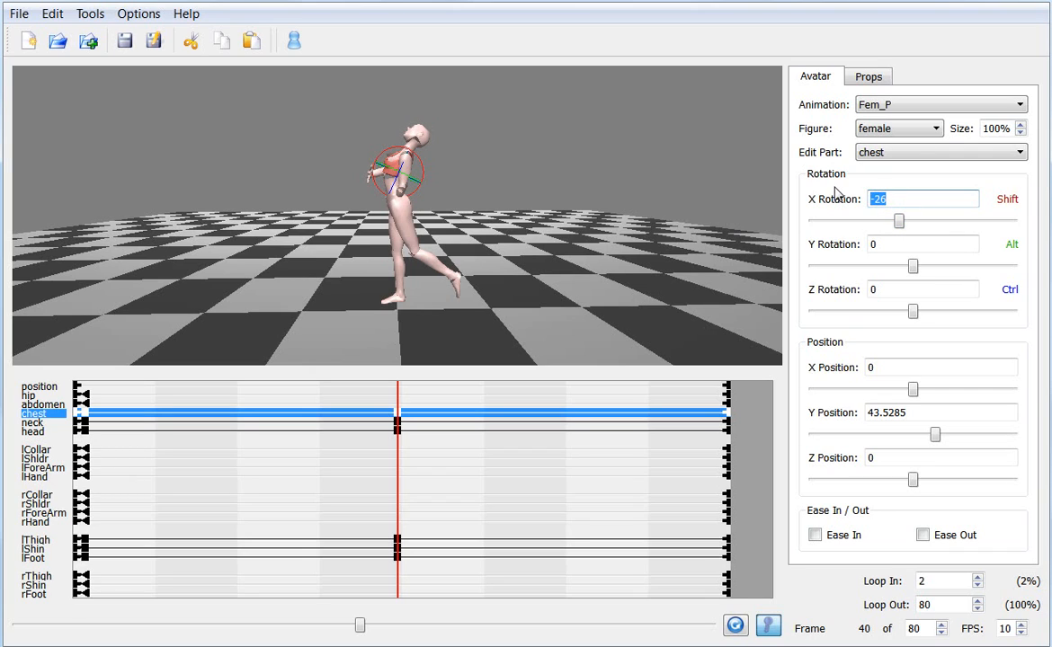
pyautogui.write('20')
pyautogui.press('Return')
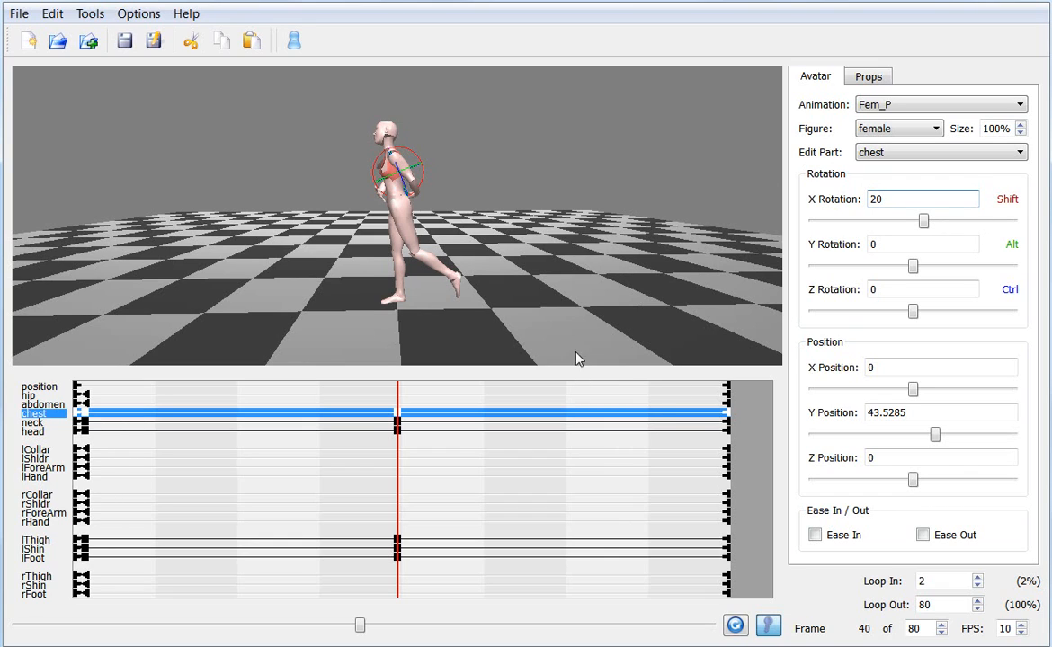
# Compare the avatar's pose at keyframes 2, 40 and 80 and examine the in-between motion at frames 21 and 60
pyautogui.click(392, 417)
pyautogui.click(85, 417)
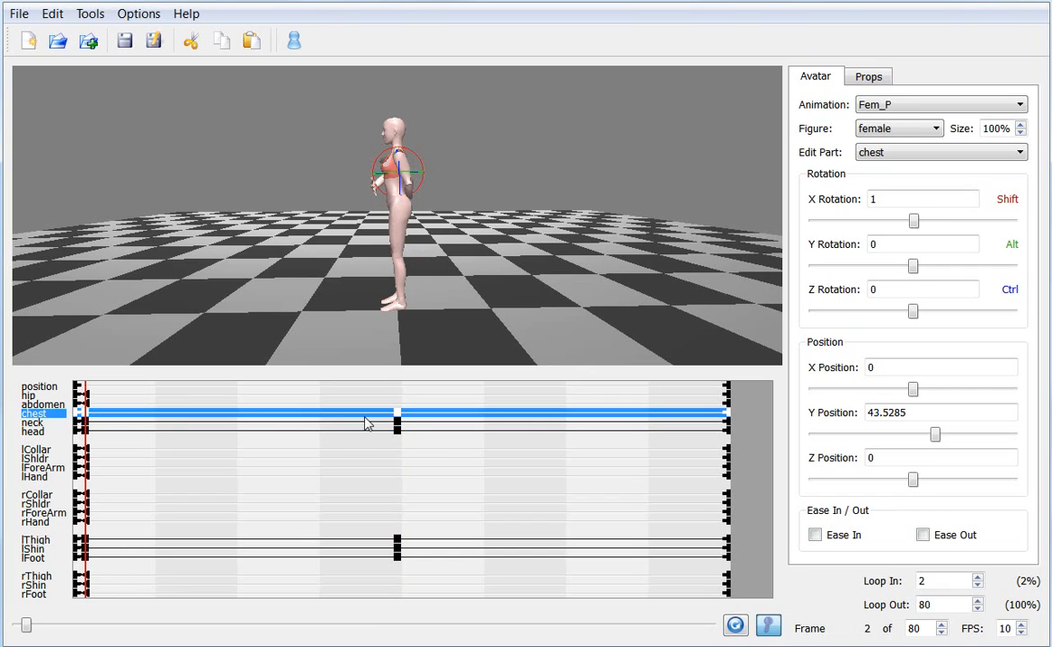
pyautogui.click(397, 417)
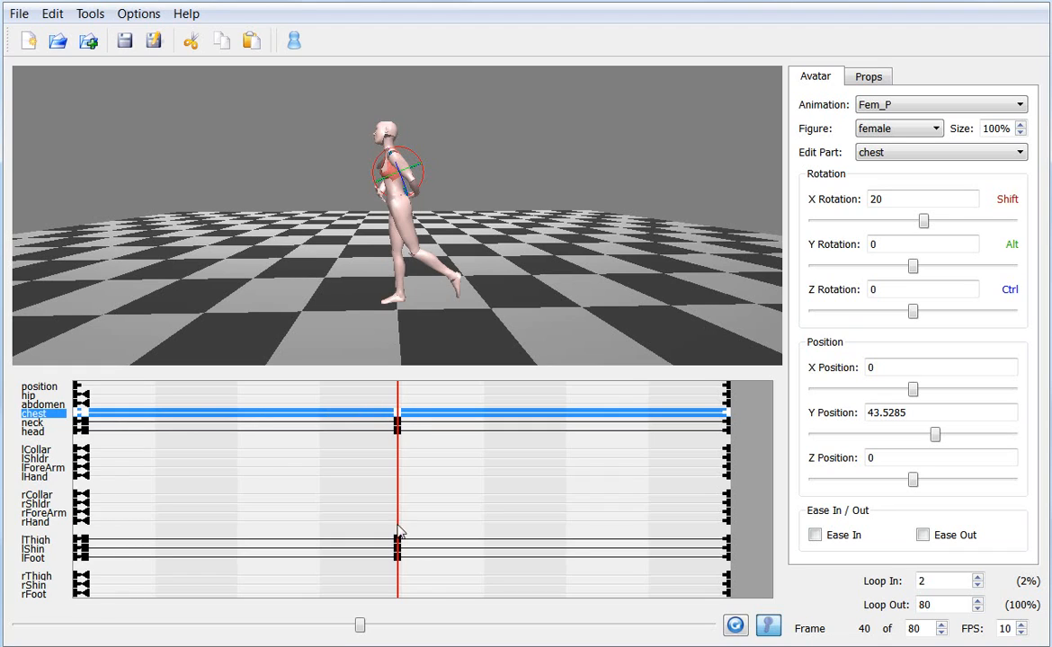
pyautogui.moveTo(359, 627); pyautogui.dragTo(23, 572)
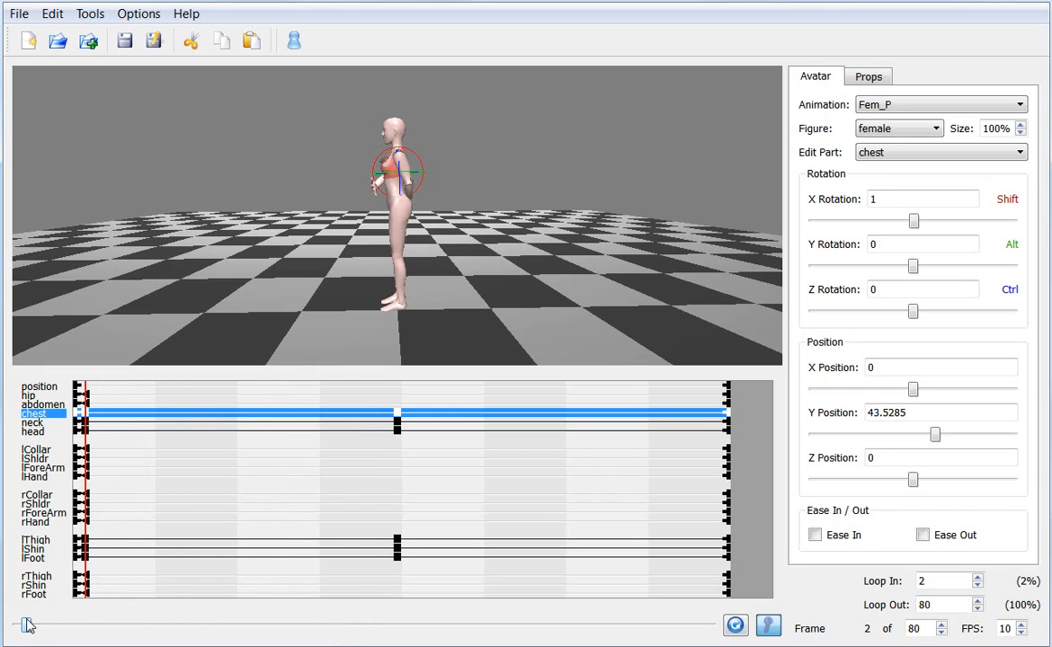
pyautogui.moveTo(26, 625); pyautogui.dragTo(360, 629)
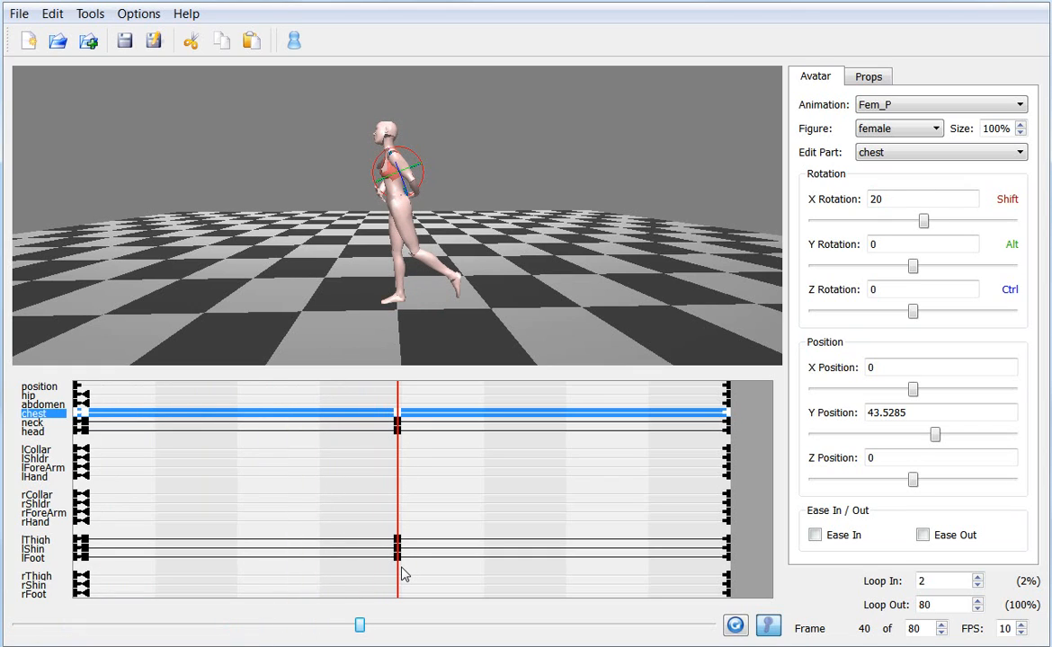
pyautogui.click(358, 626)
pyautogui.moveTo(358, 629); pyautogui.dragTo(717, 636)
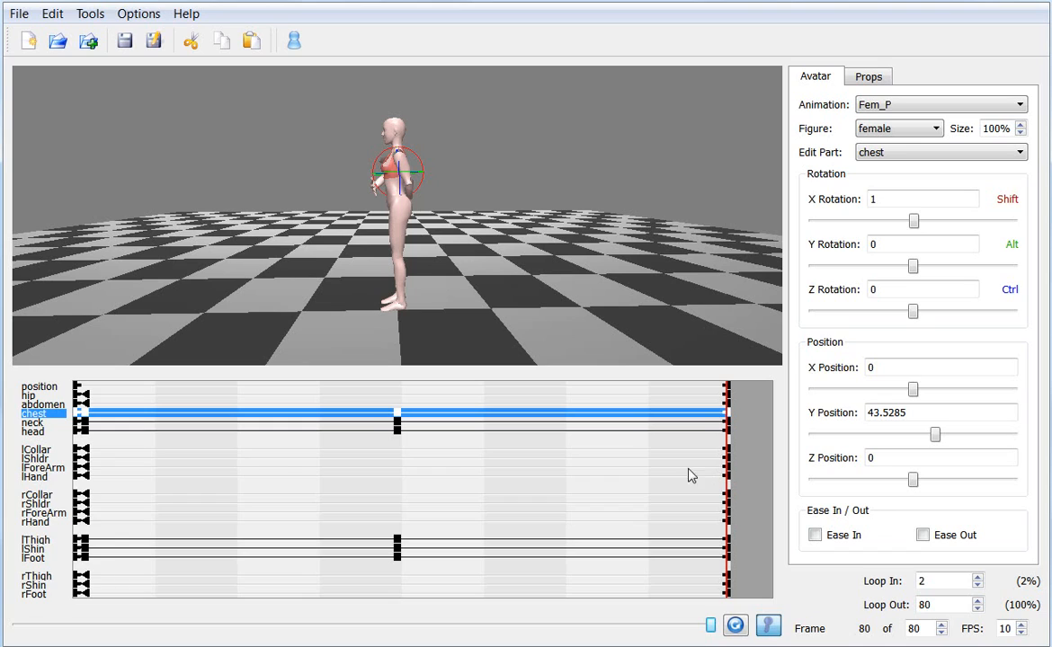
pyautogui.click(239, 467)
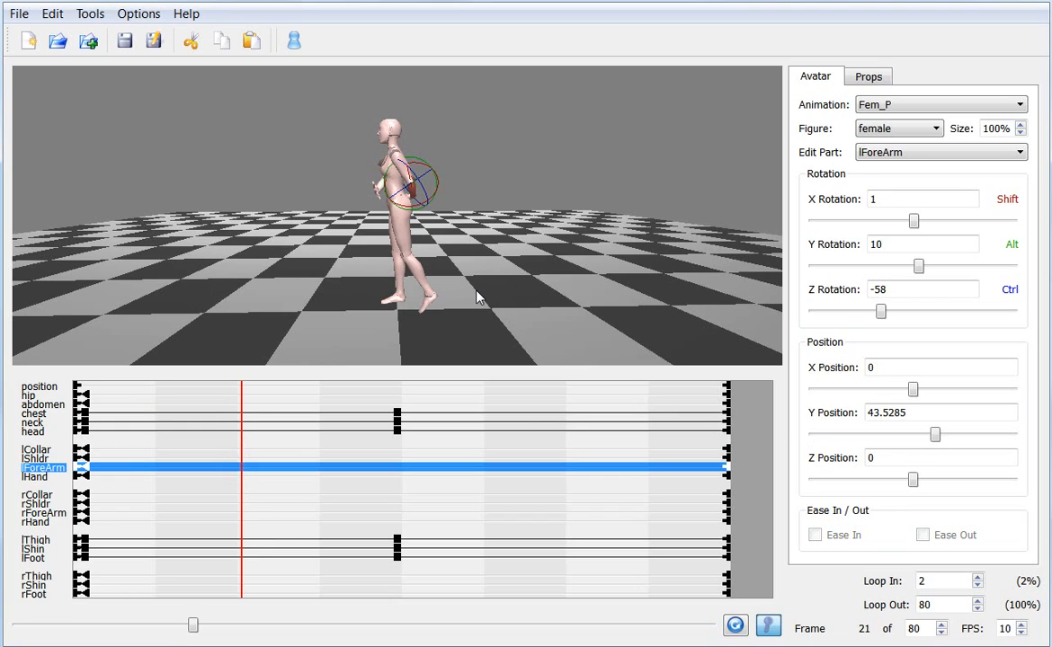
pyautogui.click(561, 494)
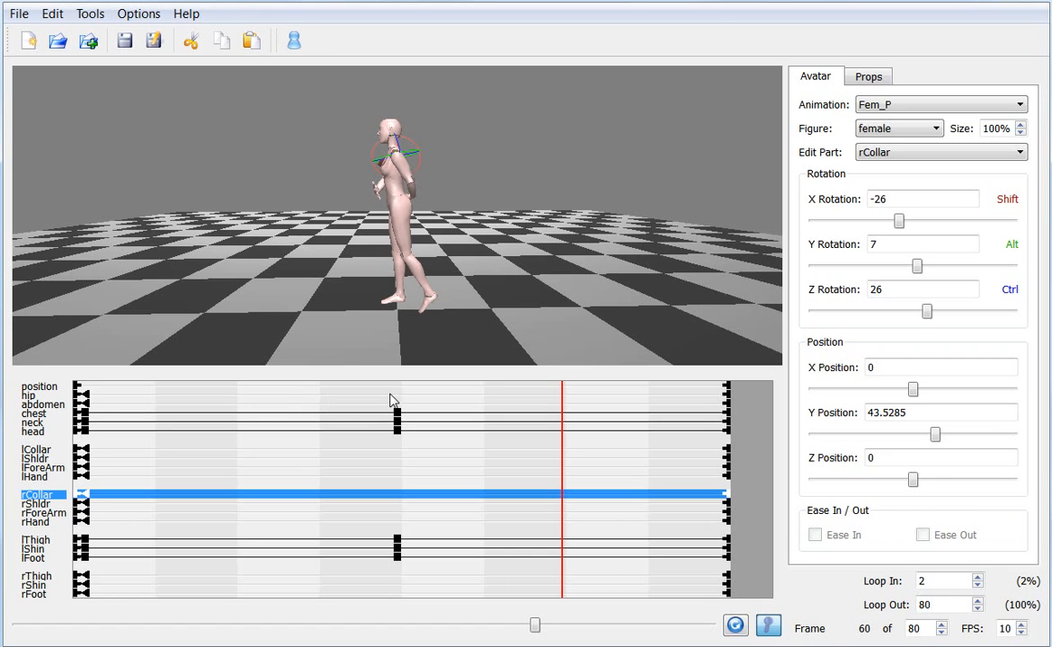
# Set the left collar's X rotation to -65 at frame 40
pyautogui.moveTo(353, 342); pyautogui.dragTo(408, 262)
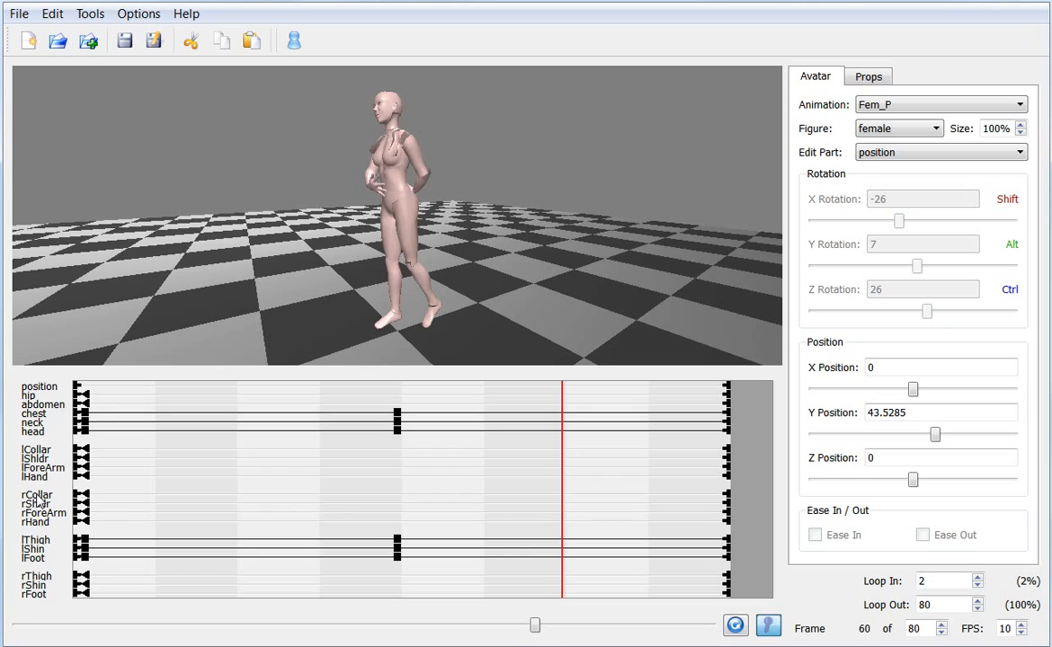
pyautogui.click(402, 138)
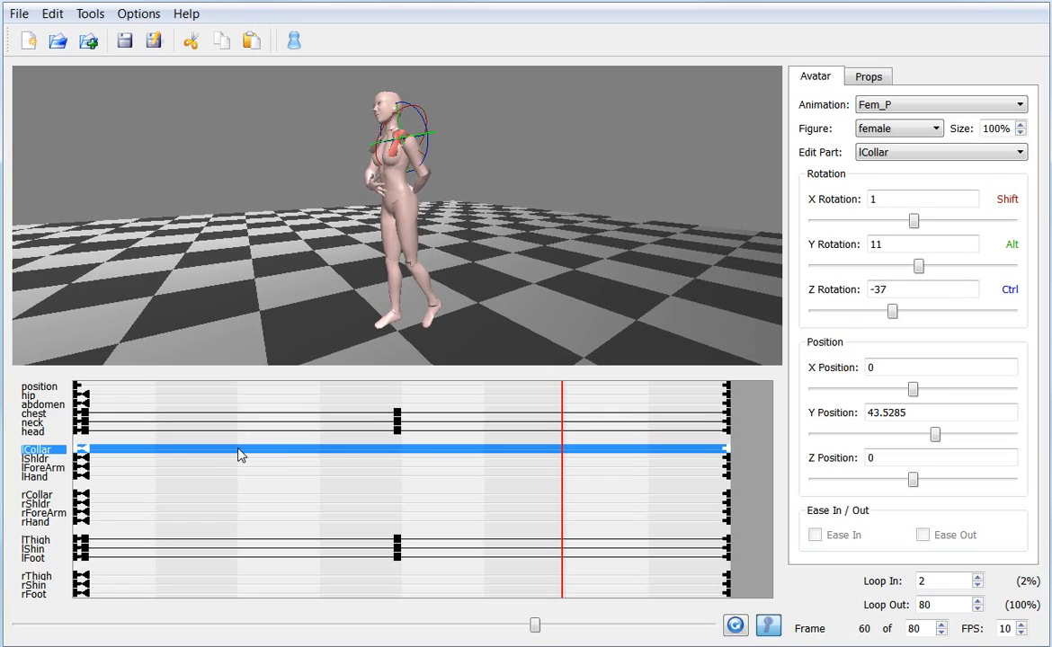
pyautogui.click(398, 451)
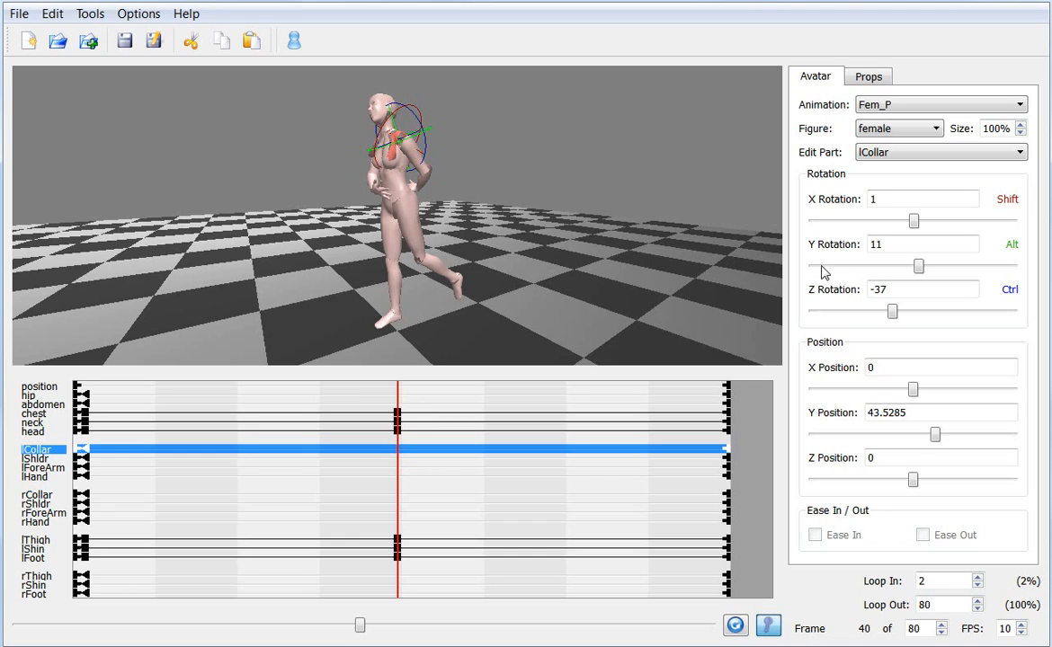
pyautogui.moveTo(913, 222); pyautogui.dragTo(878, 225)
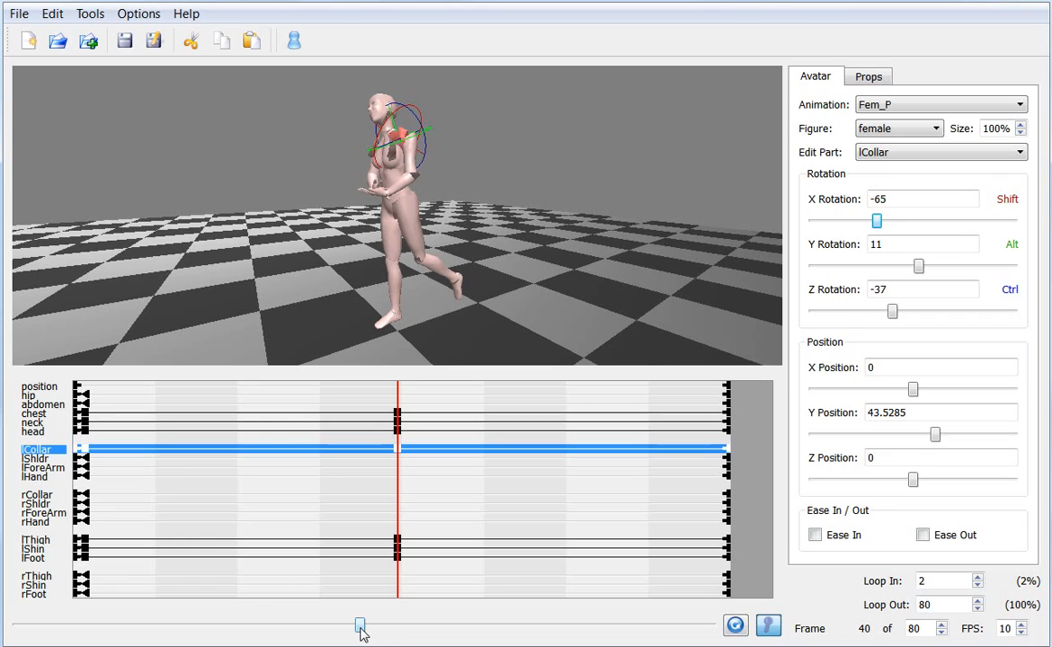
# Check the left collar's movement between frames 2 and 40
pyautogui.moveTo(359, 631); pyautogui.dragTo(27, 529)
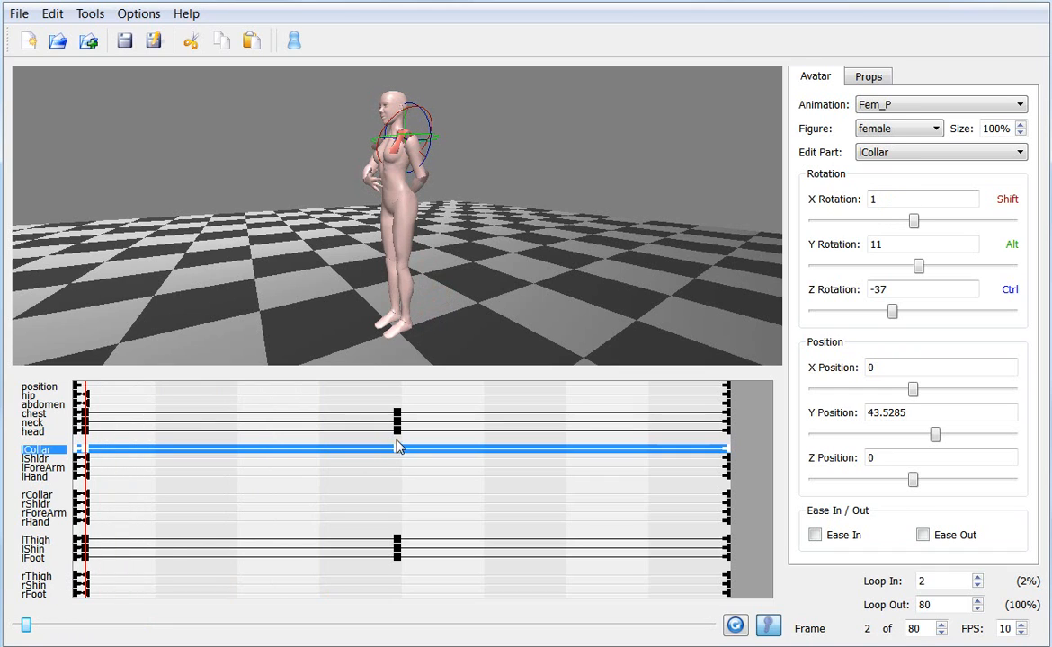
pyautogui.moveTo(26, 624); pyautogui.dragTo(392, 613)
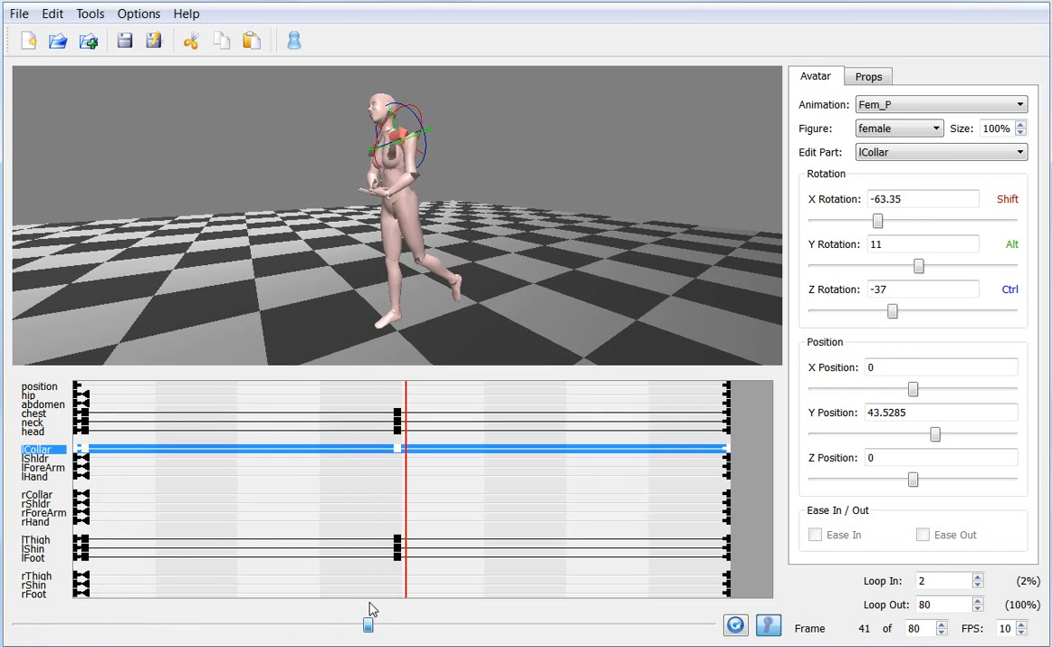
pyautogui.click(397, 449)
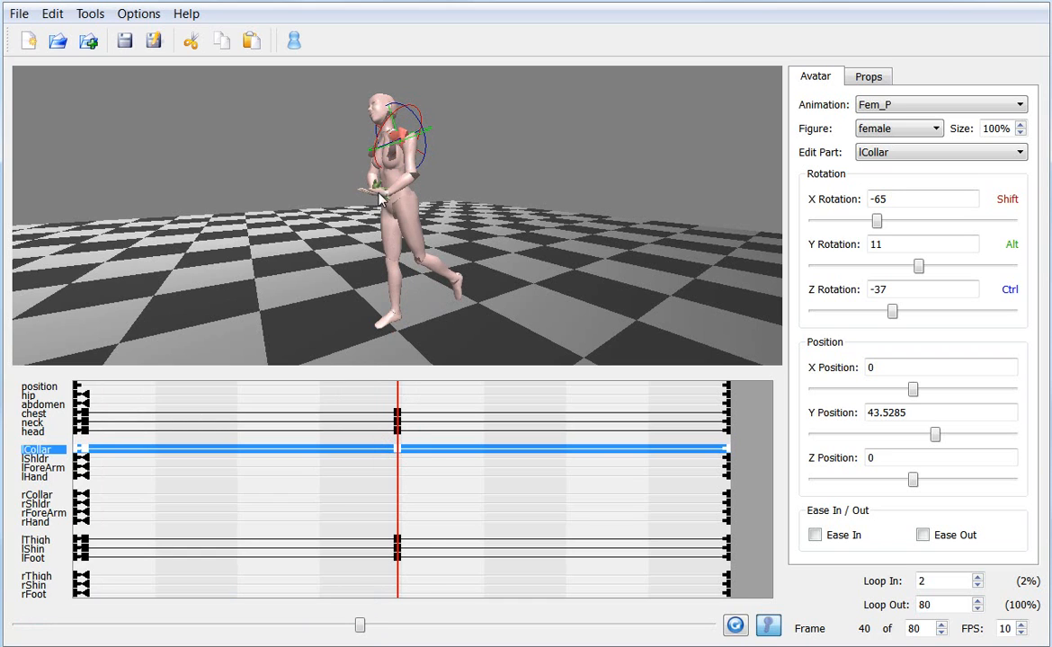
# At frame 20, rotate the left shoulder outward about Z and set the left forearm's Z rotation to 1
pyautogui.scroll(1, 394, 214)
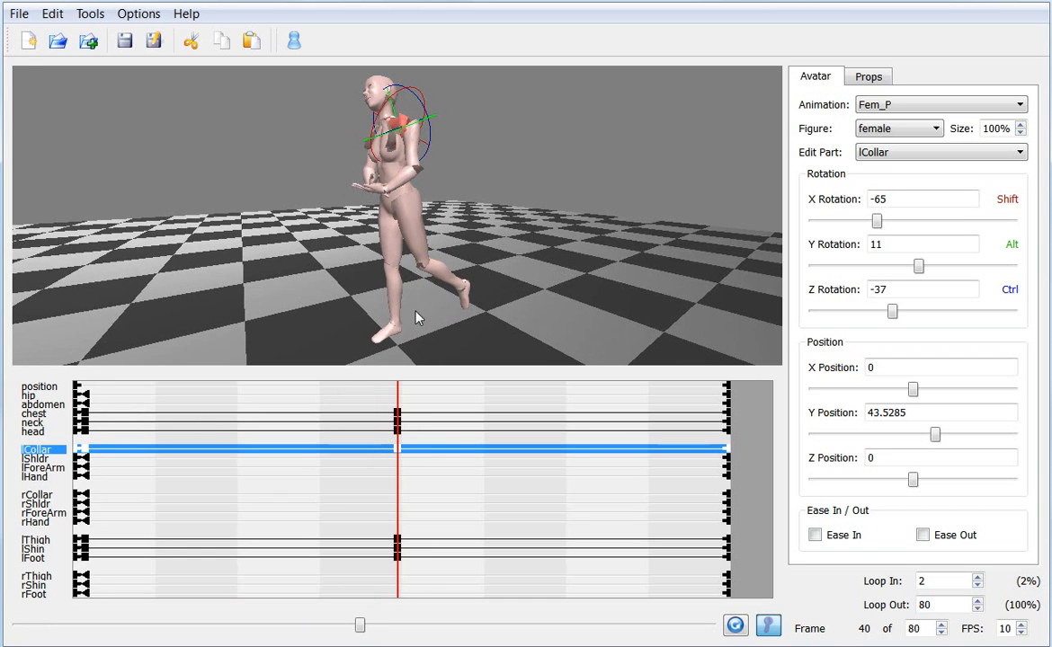
pyautogui.moveTo(416, 311); pyautogui.dragTo(312, 361)
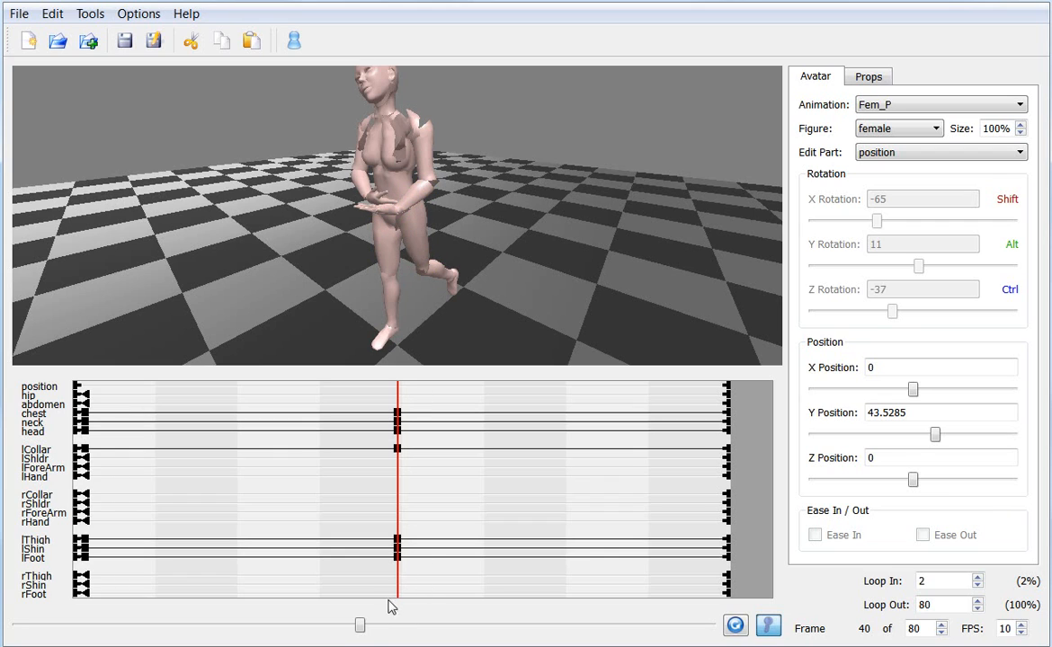
pyautogui.moveTo(360, 624); pyautogui.dragTo(183, 620)
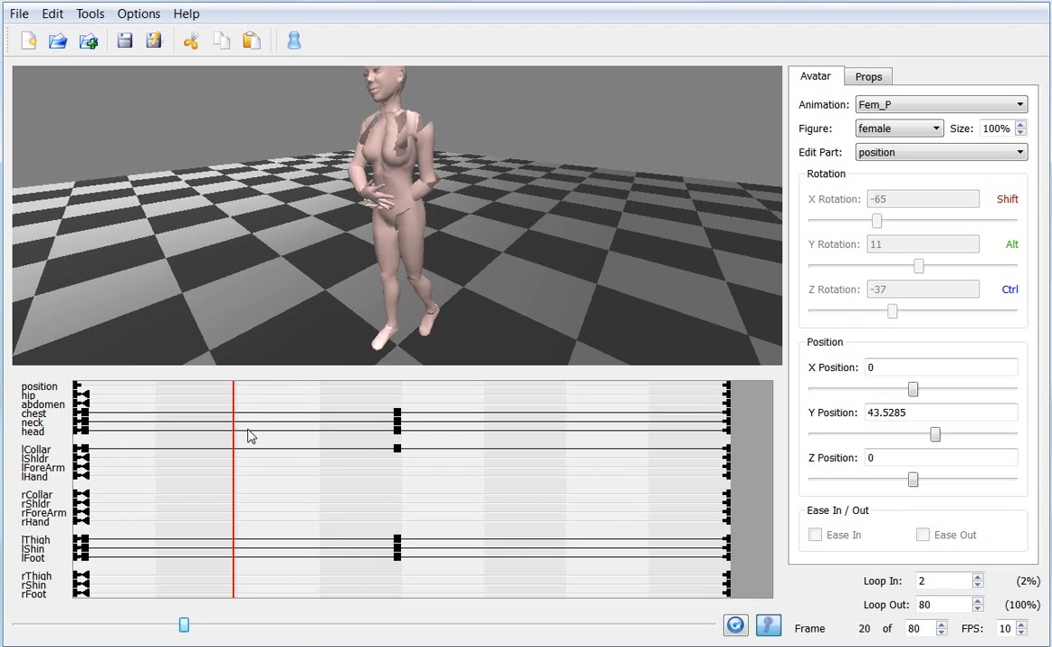
pyautogui.keyDown('alt'); pyautogui.moveTo(481, 322); pyautogui.dragTo(521, 309); pyautogui.keyUp('alt')
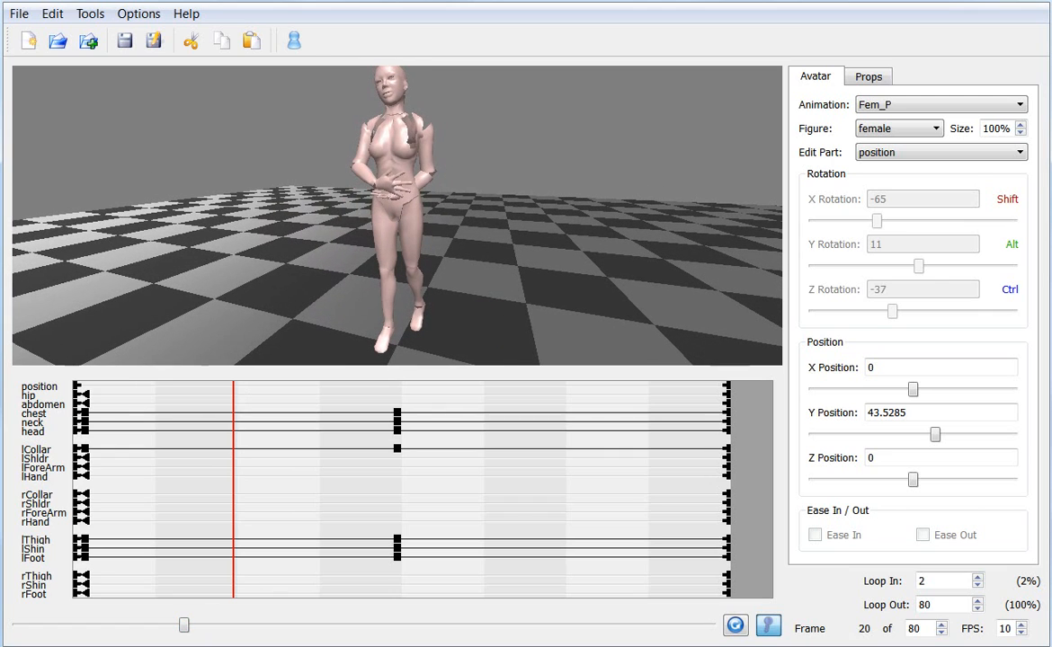
pyautogui.click(432, 167)
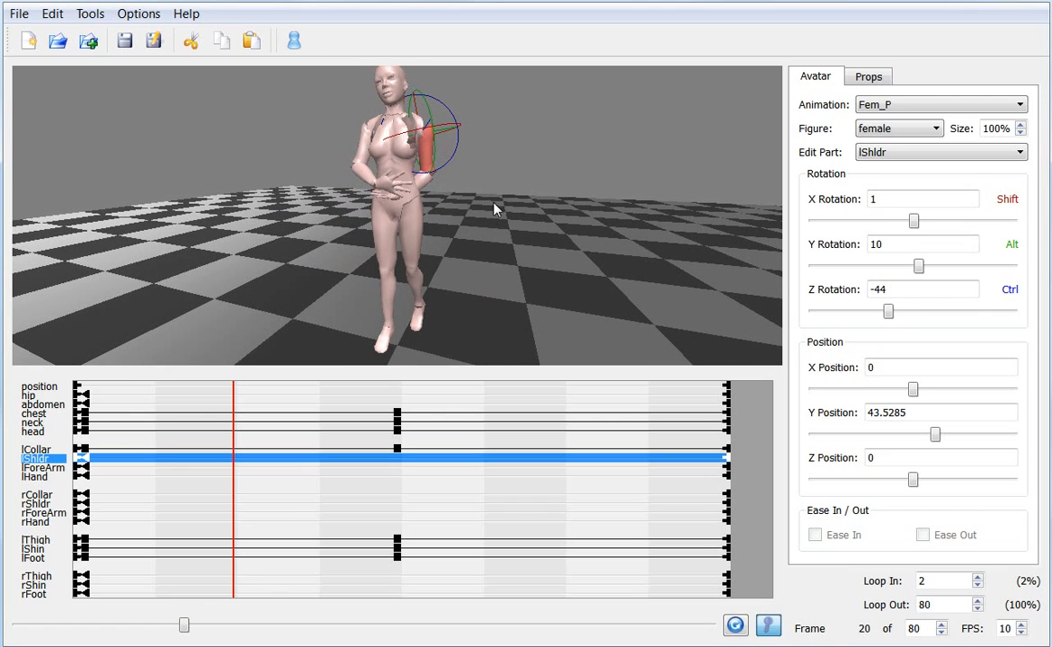
pyautogui.moveTo(888, 312); pyautogui.dragTo(913, 311)
pyautogui.click(418, 182)
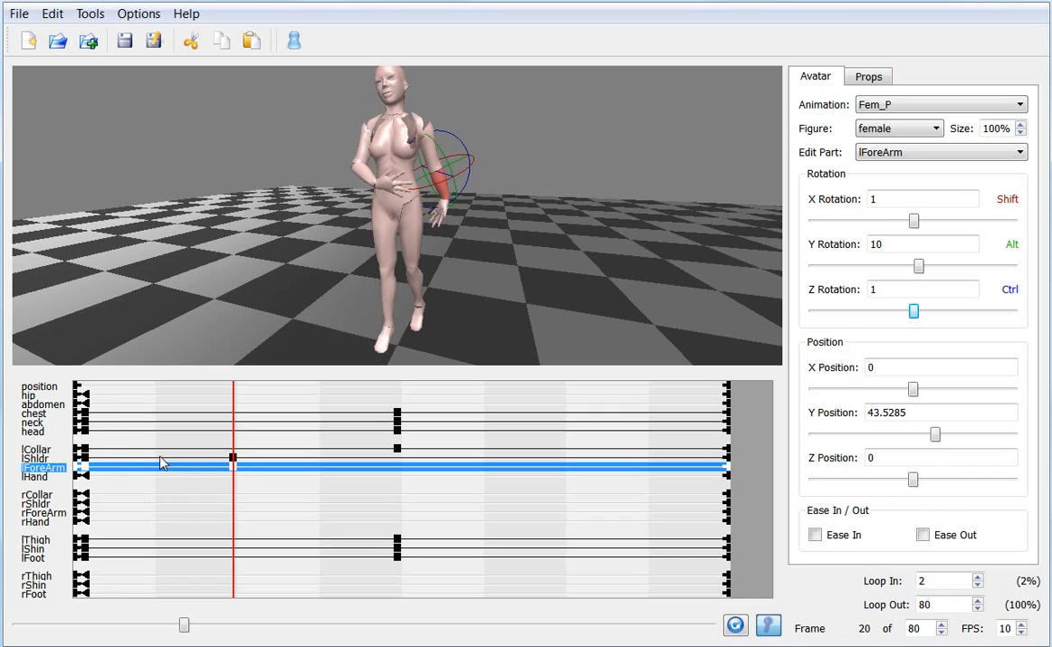
# Check the left shoulder between frames 2 and 20, and copy the whole frame 20 pose to frame 60
pyautogui.click(87, 459)
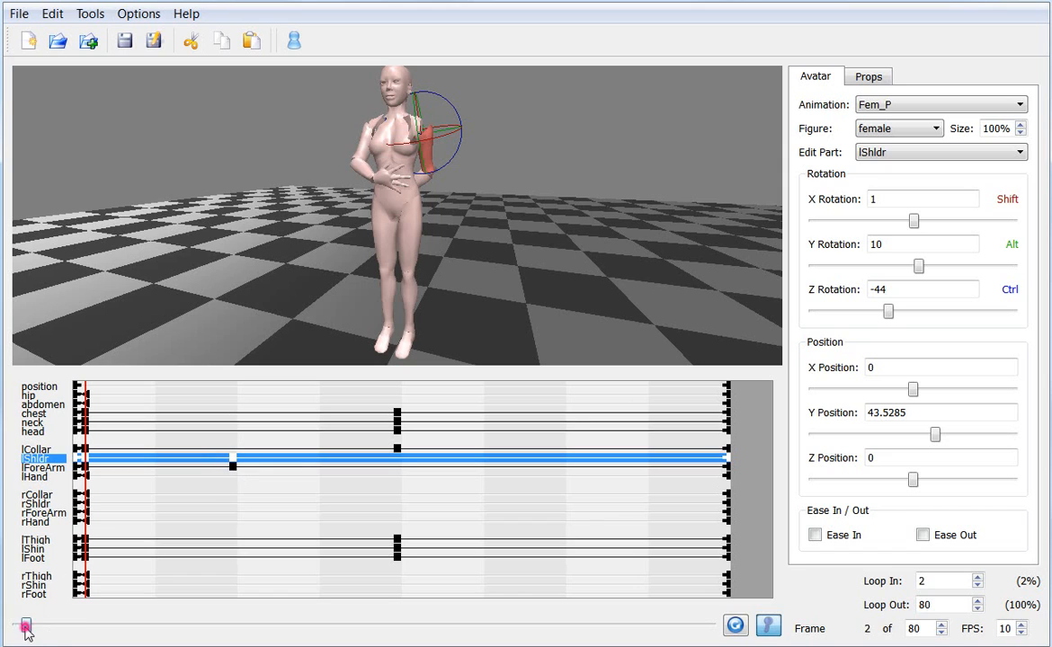
pyautogui.moveTo(29, 632); pyautogui.dragTo(185, 628)
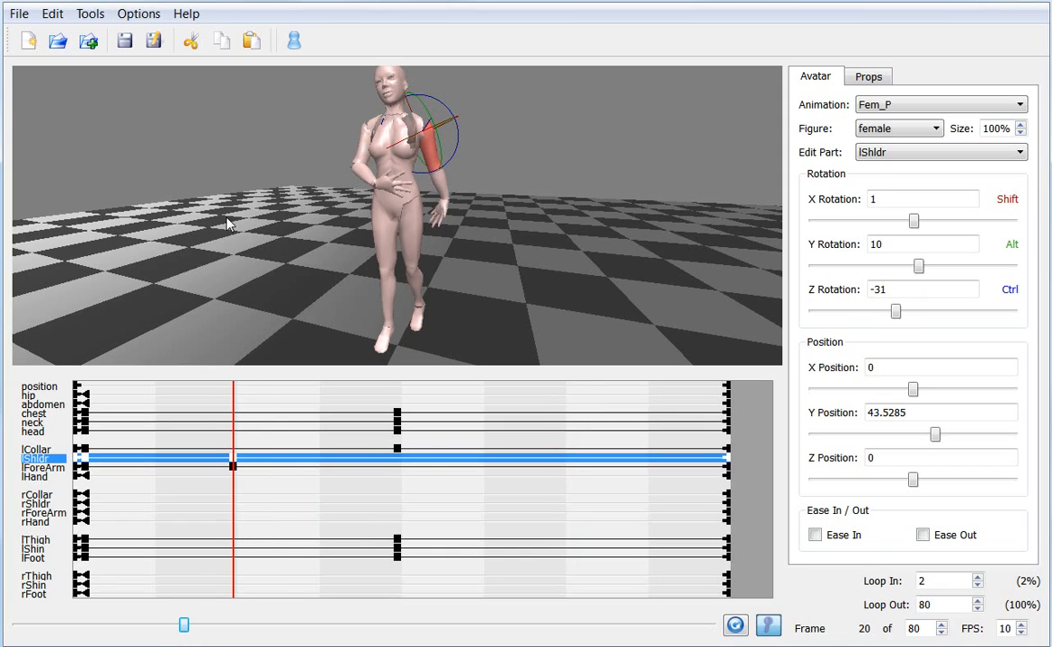
pyautogui.click(223, 44)
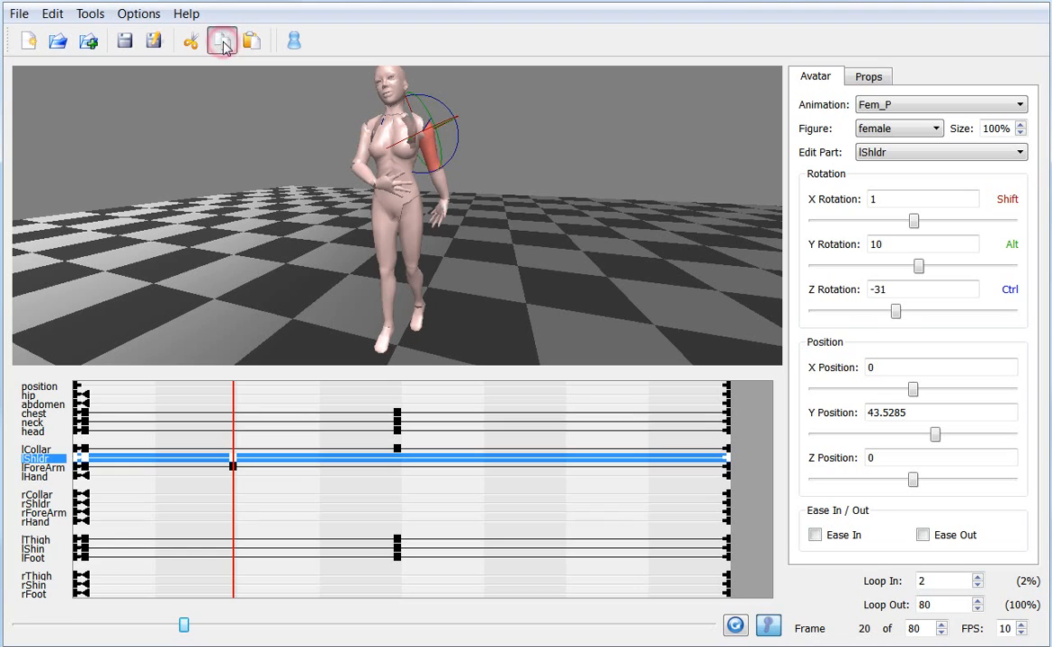
pyautogui.click(563, 484)
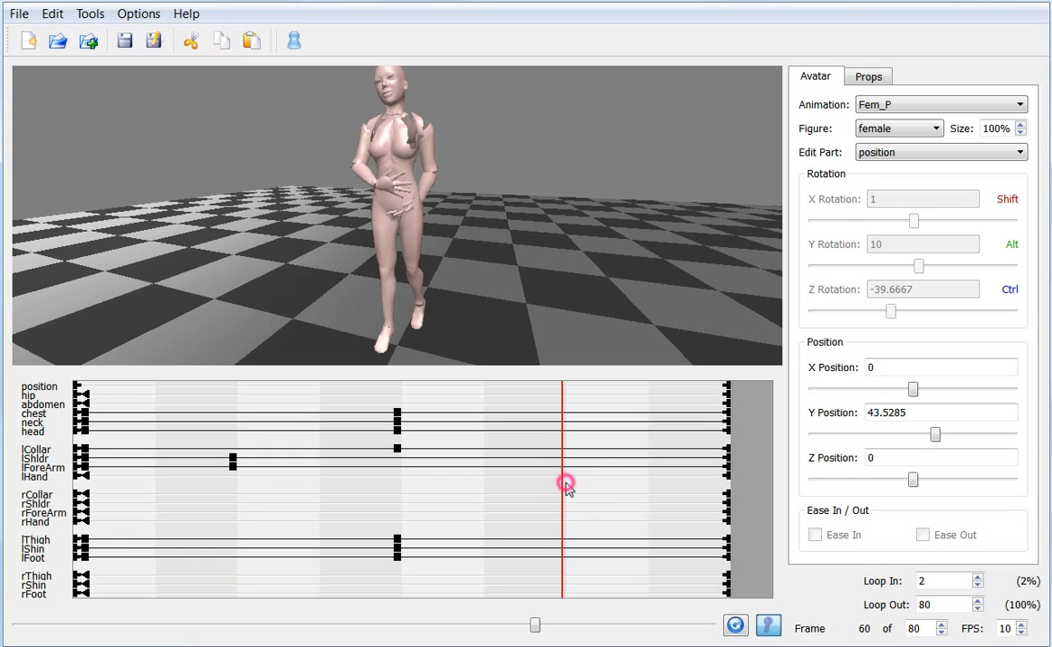
pyautogui.click(251, 42)
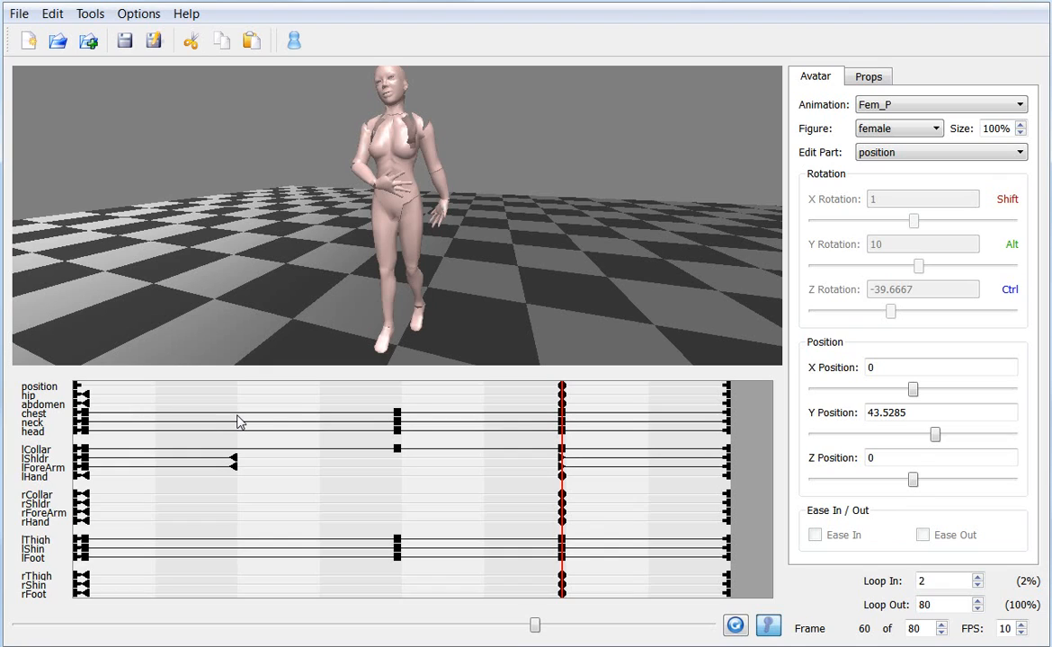
# Inspect the chest rotation at frame 60 and review the loop's motion by scrubbing and playing the timeline
pyautogui.click(561, 415)
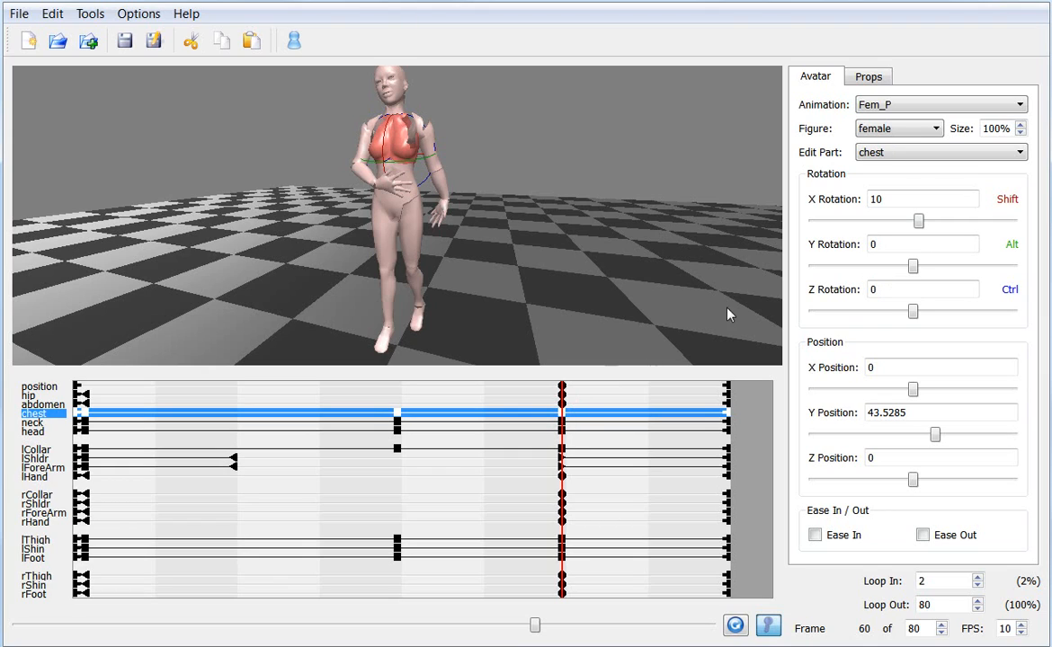
pyautogui.click(876, 199)
pyautogui.click(532, 628)
pyautogui.moveTo(388, 637); pyautogui.dragTo(43, 632)
pyautogui.click(736, 626)
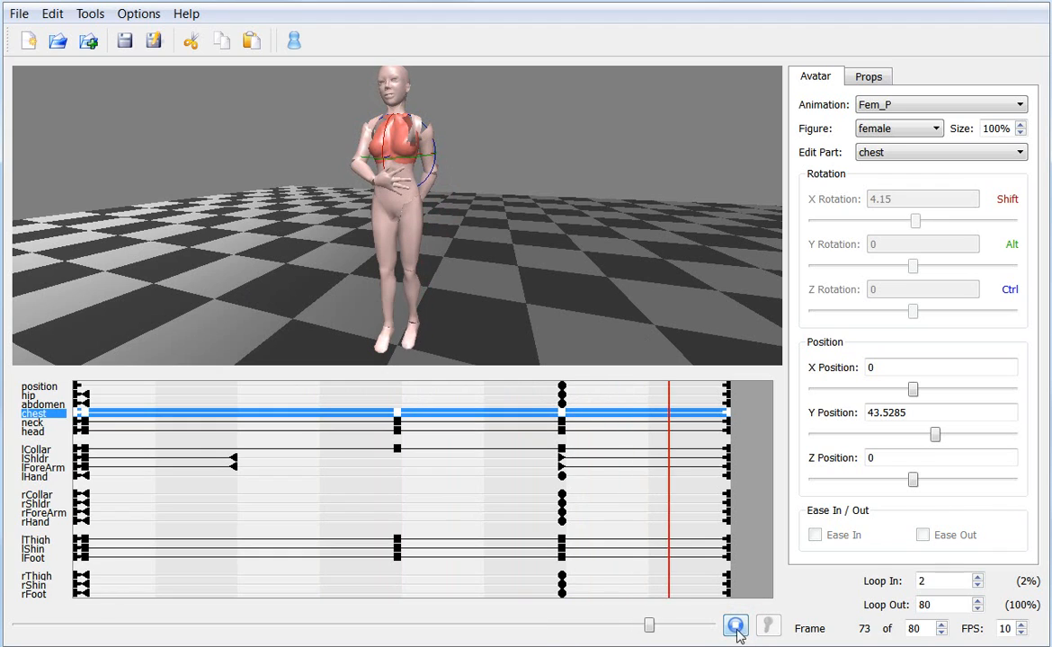
# Move the left shoulder and left forearm keyframes from frame 60 to frame 40
pyautogui.click(560, 460)
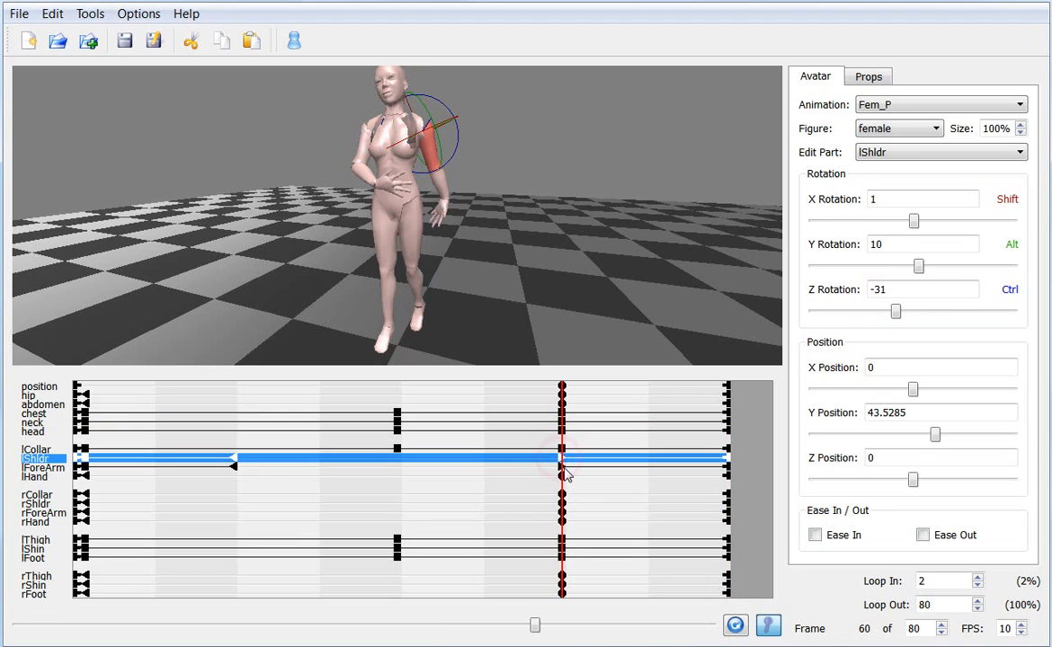
pyautogui.click(562, 468)
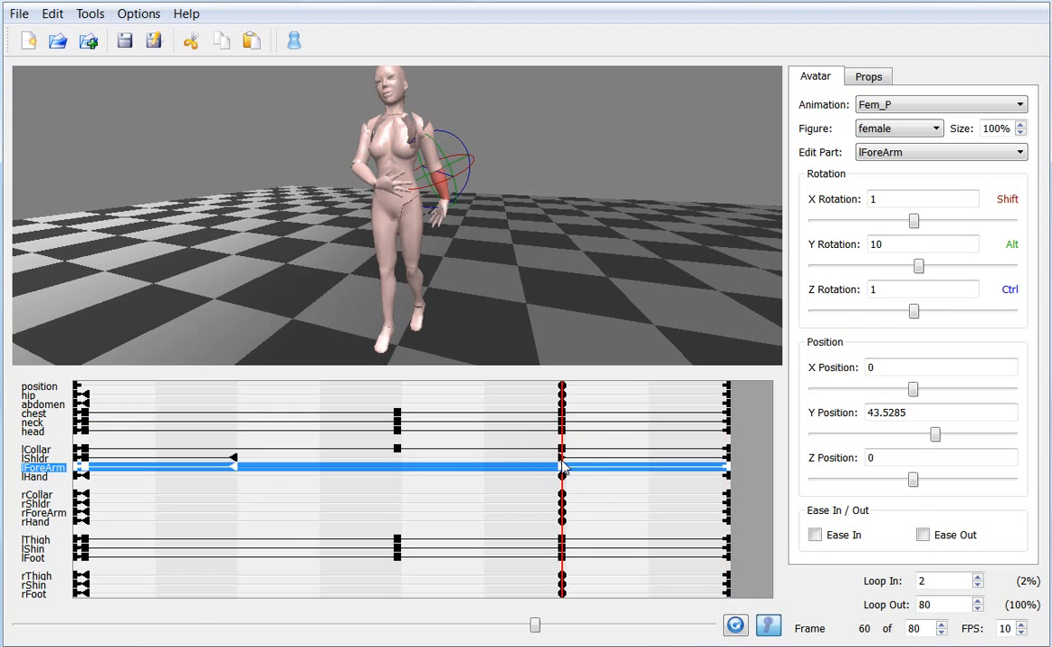
pyautogui.click(562, 460)
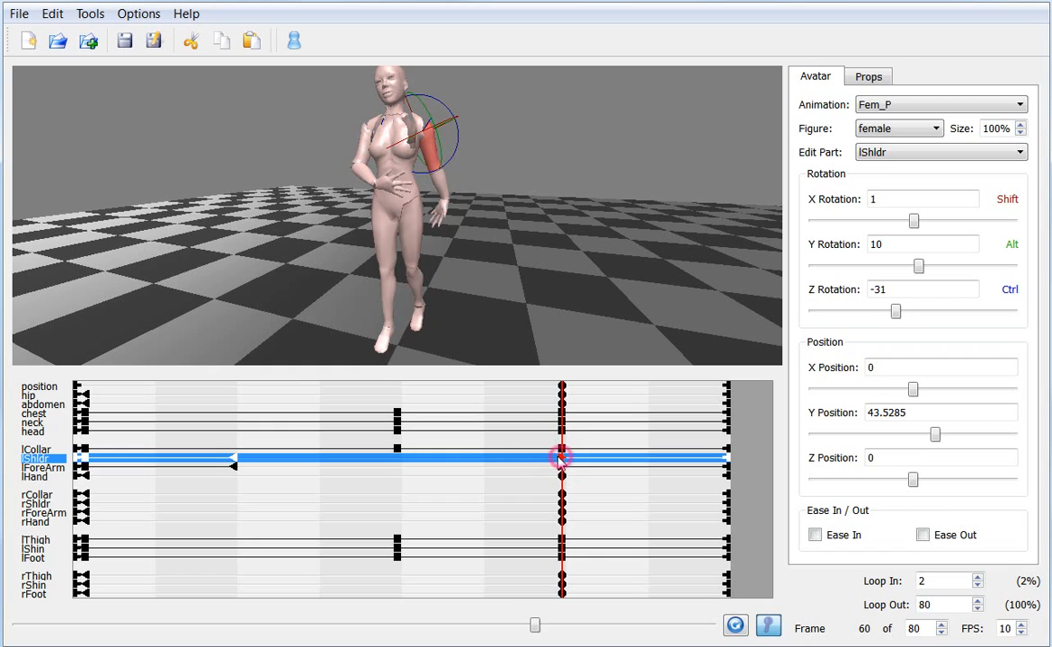
pyautogui.moveTo(562, 456); pyautogui.dragTo(398, 471)
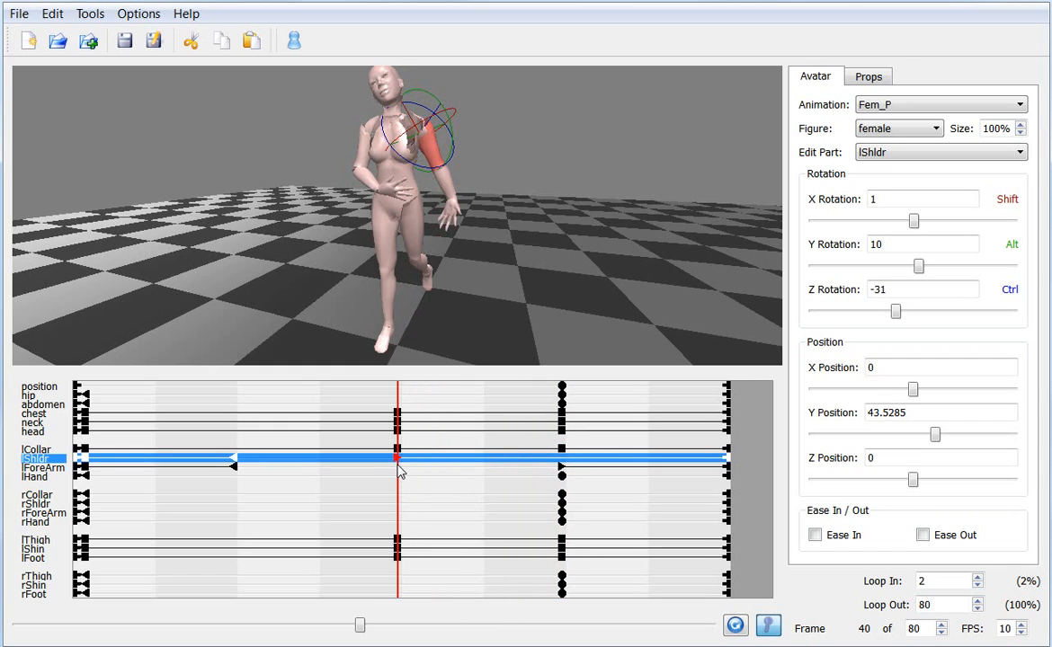
pyautogui.moveTo(561, 469); pyautogui.dragTo(400, 478)
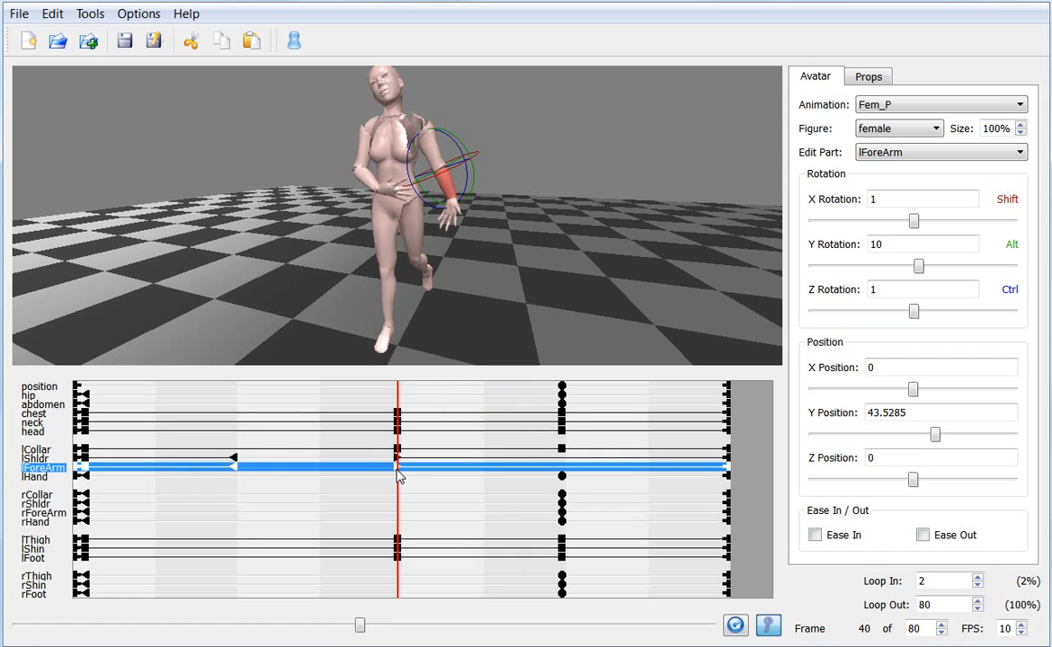
# Move the left forearm keyframe from frame 40 back to frame 60
pyautogui.moveTo(360, 629); pyautogui.dragTo(373, 593)
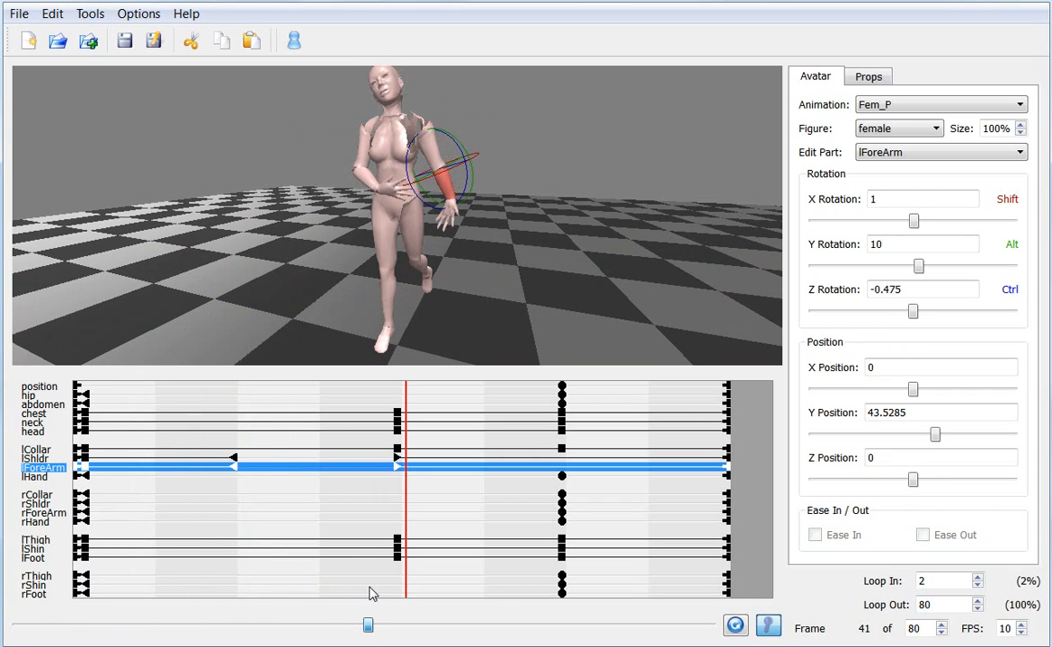
pyautogui.click(398, 467)
pyautogui.moveTo(391, 468); pyautogui.dragTo(396, 466)
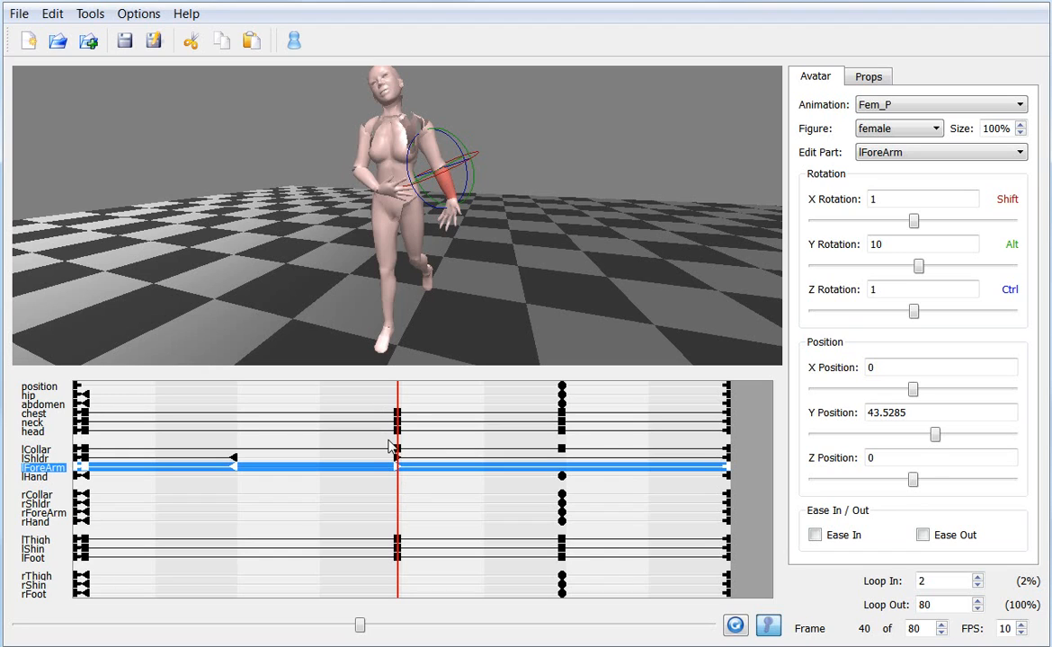
pyautogui.moveTo(400, 476); pyautogui.dragTo(563, 482)
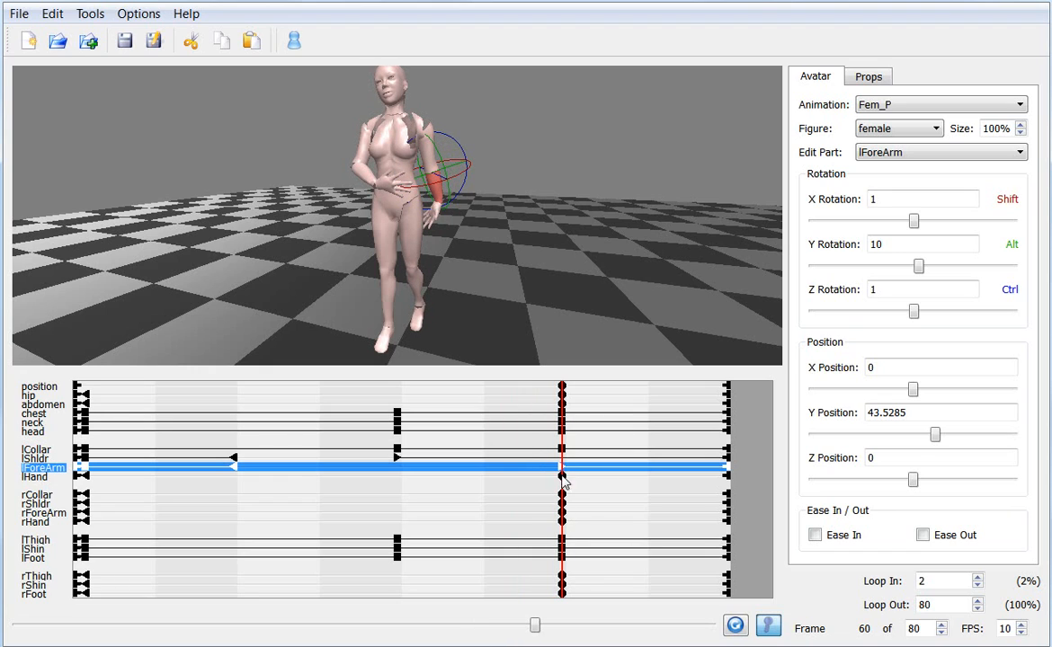
# Delete the left forearm keyframe at frame 60, followed by the keyframes of all other body parts at that frame
pyautogui.click(561, 467)
pyautogui.click(561, 471)
pyautogui.click(562, 469)
pyautogui.click(770, 629)
pyautogui.click(564, 465)
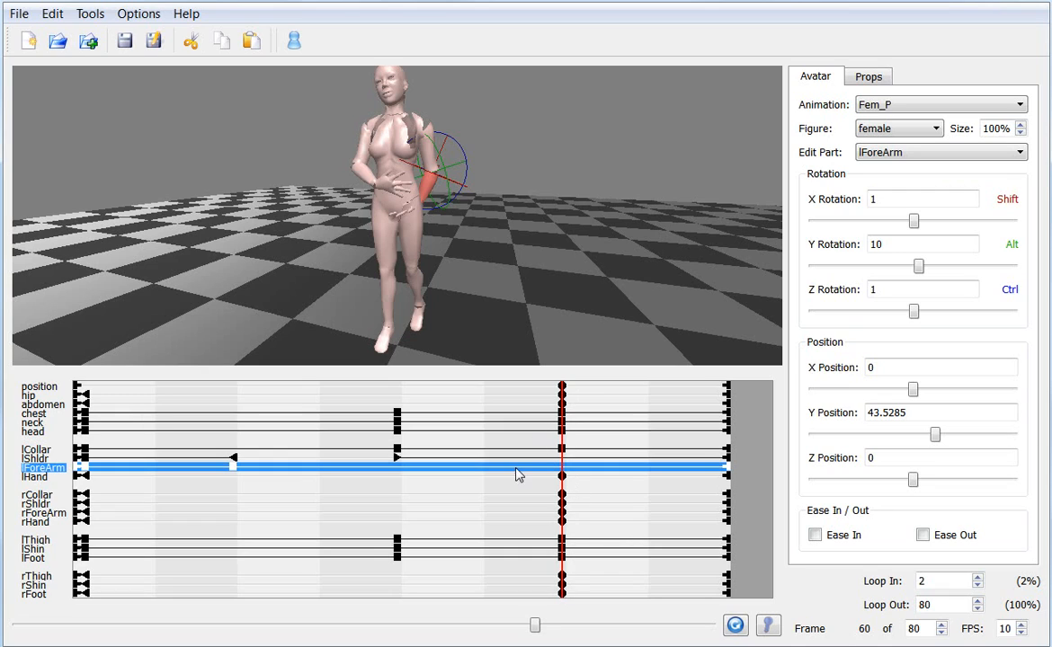
pyautogui.click(562, 319)
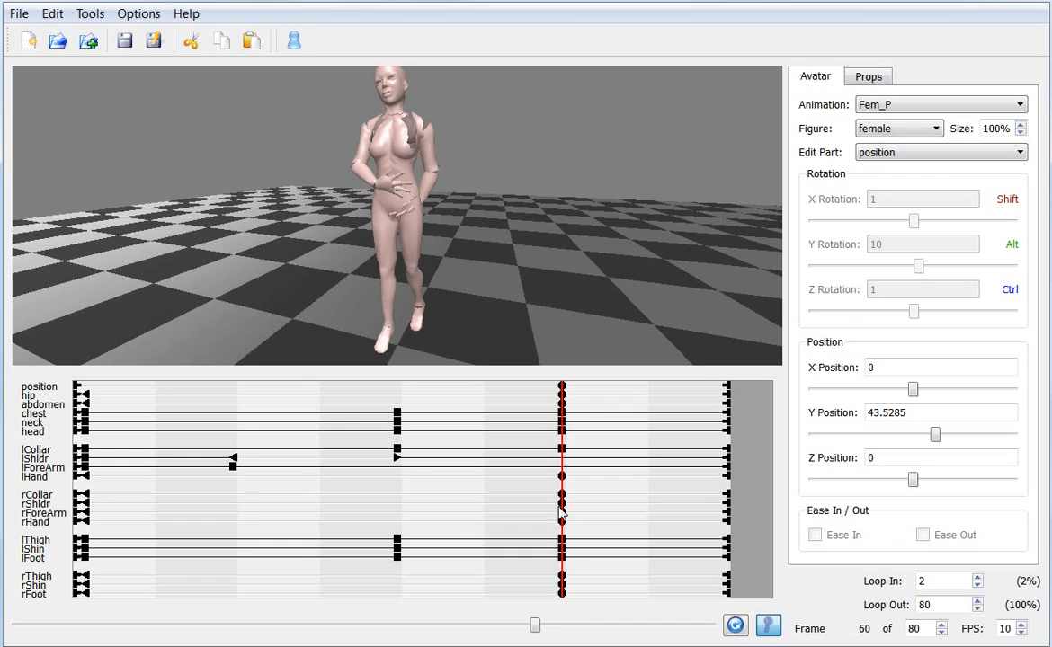
pyautogui.click(769, 629)
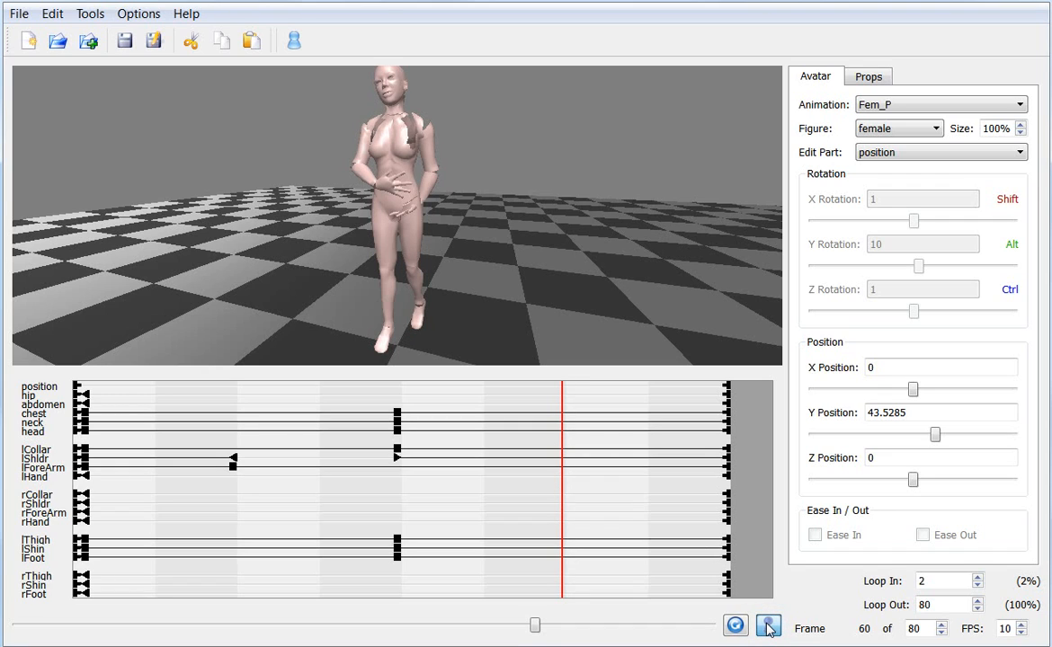
# Play the animation from frame 2, try it at 30 FPS, and set the frame rate to 24 FPS
pyautogui.moveTo(537, 632); pyautogui.dragTo(20, 564)
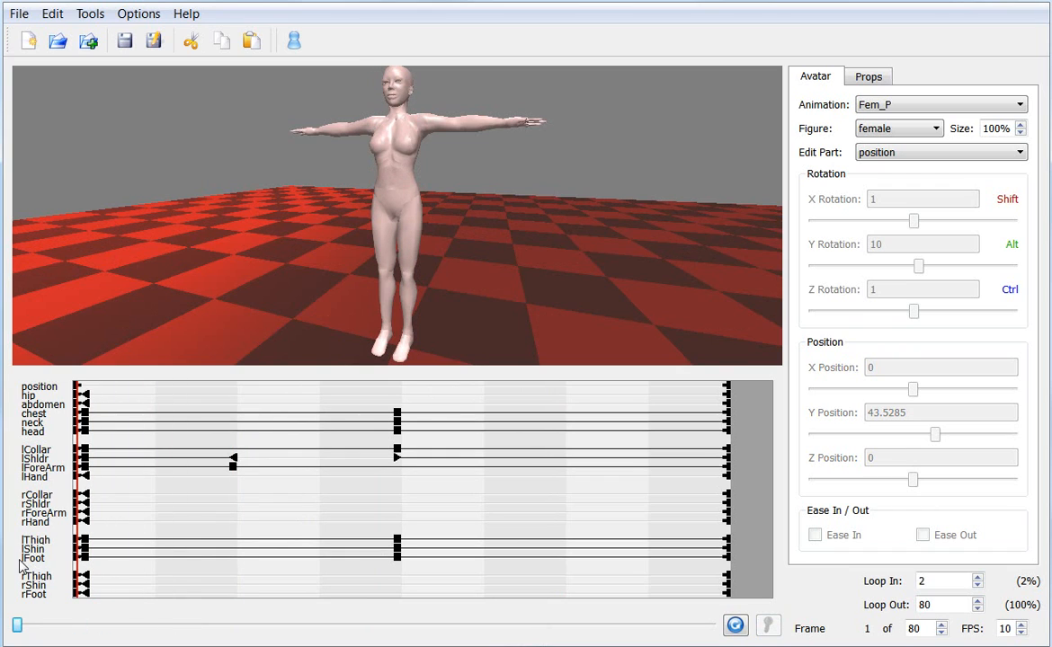
pyautogui.moveTo(14, 628); pyautogui.dragTo(23, 628)
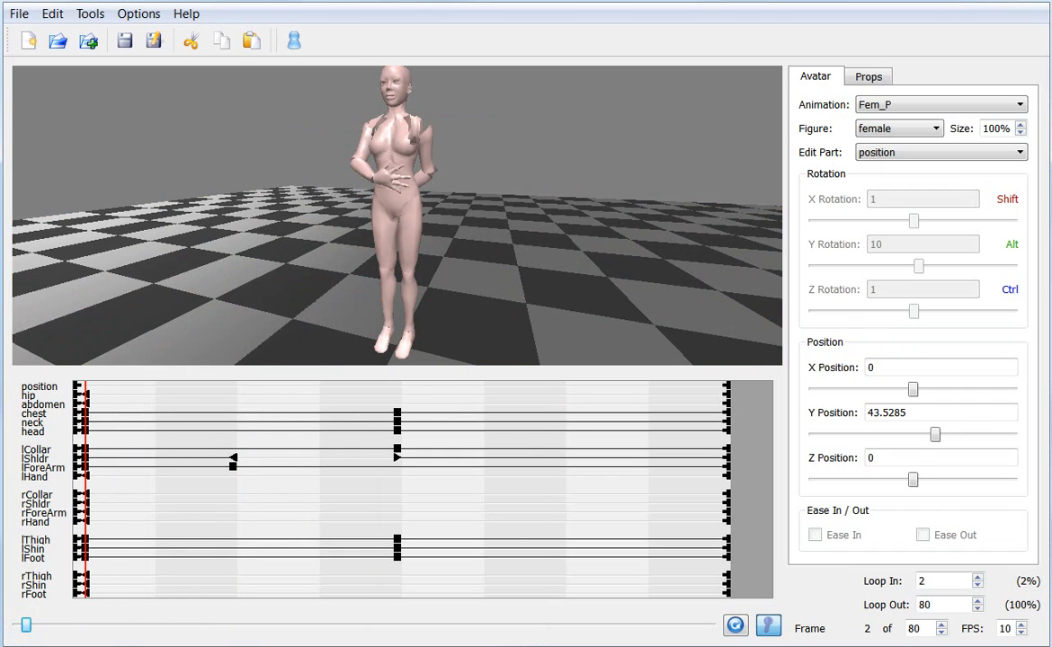
pyautogui.click(735, 626)
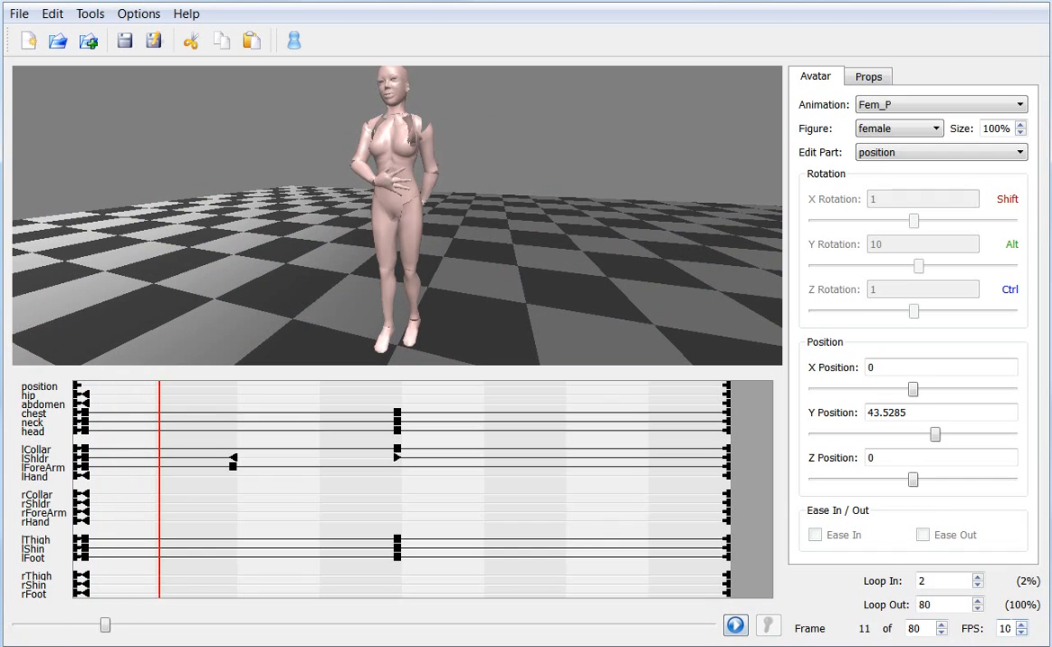
pyautogui.click(1020, 626)
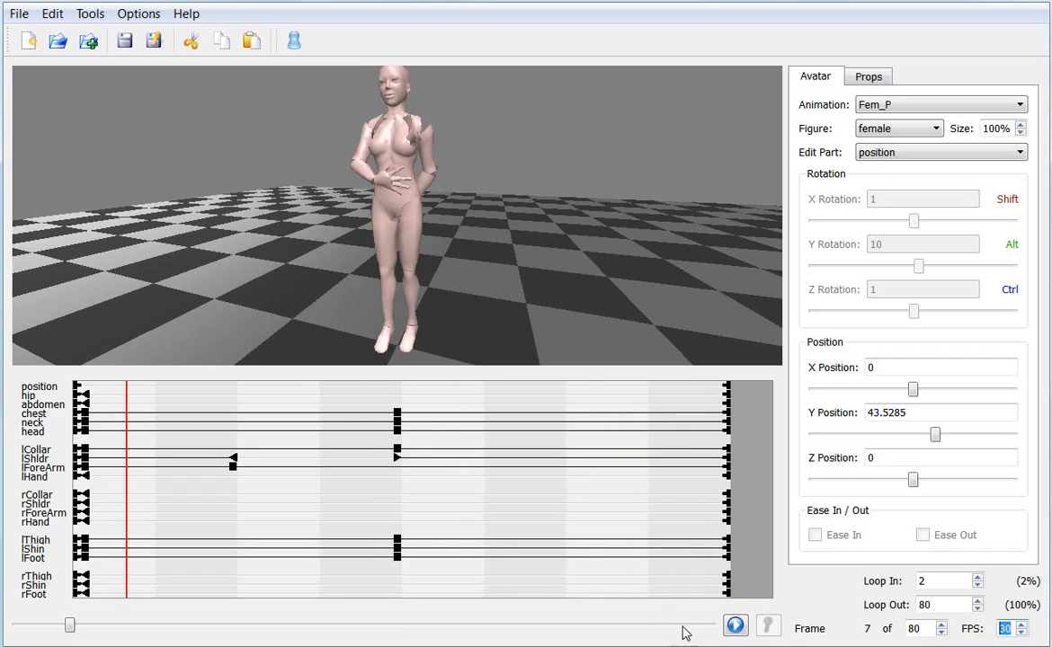
pyautogui.click(734, 626)
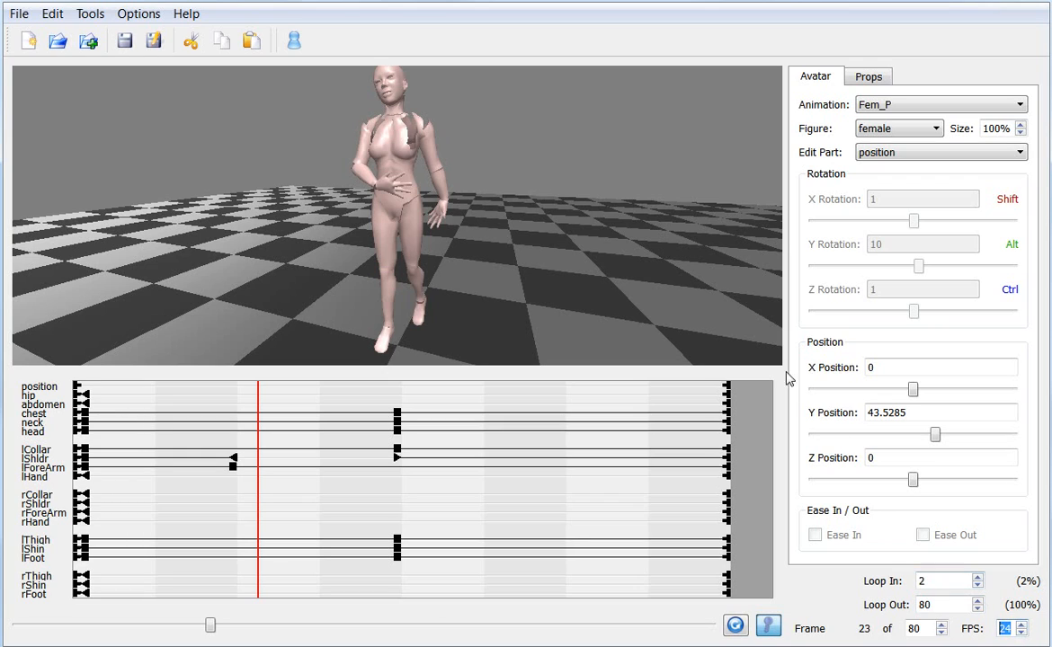
# Save the animation as a new file named Fem_T.avm
pyautogui.click(17, 15)
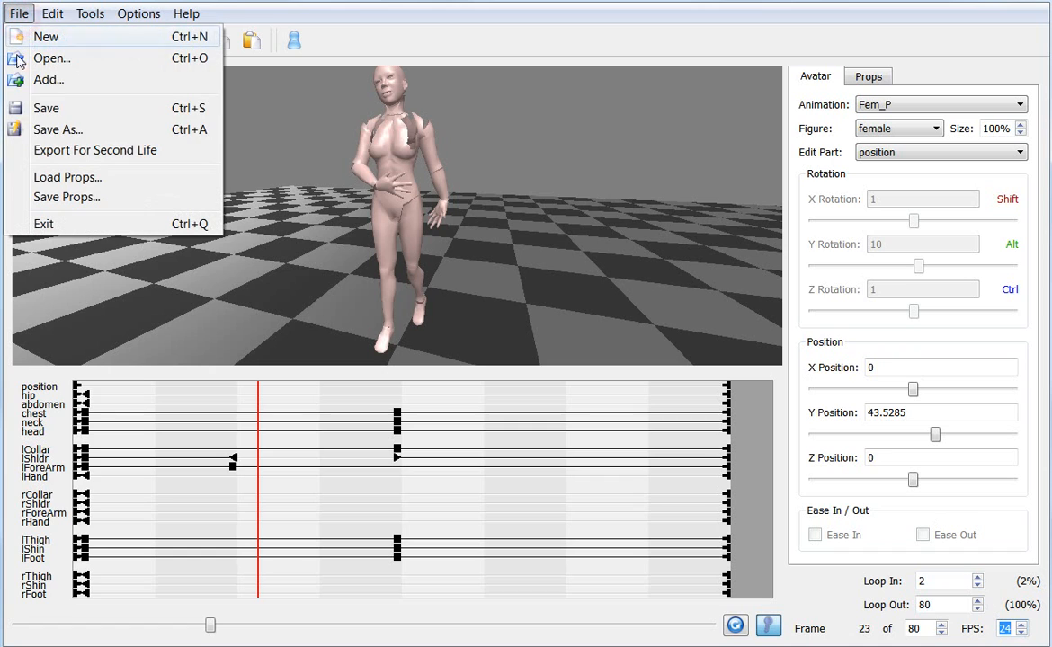
pyautogui.click(58, 130)
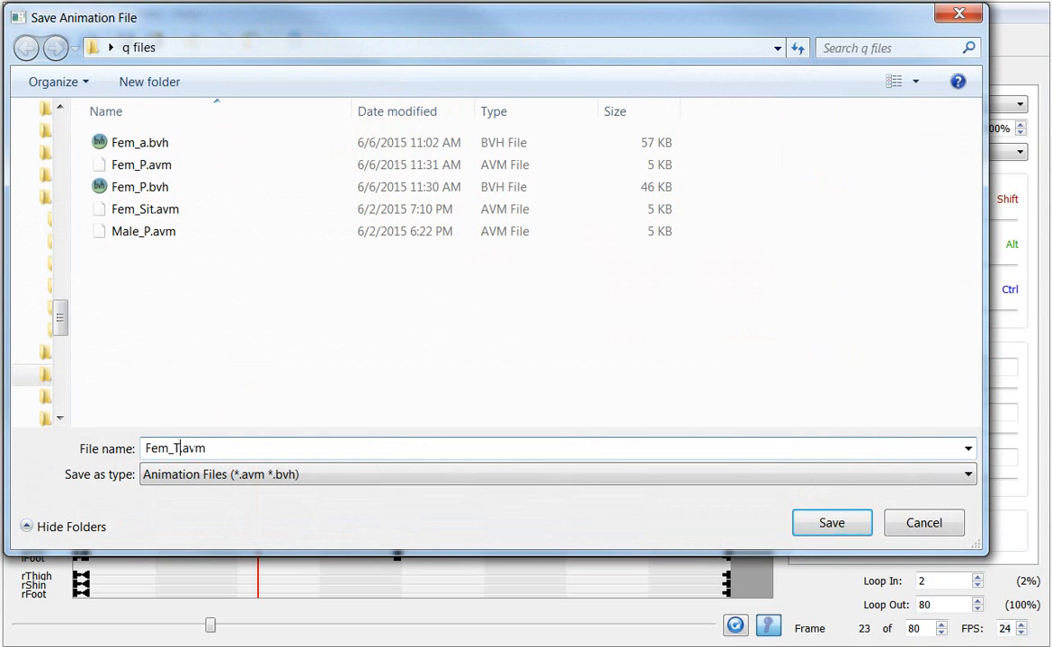
pyautogui.press('Return')
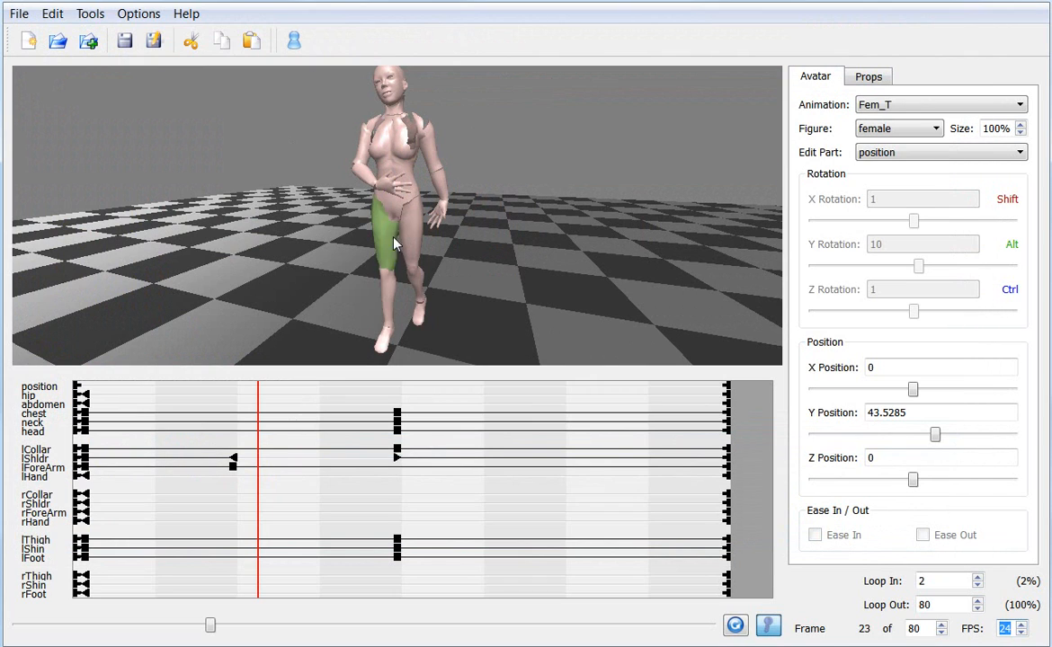
# Export the animation for Second Life as Fem_T.bvh
pyautogui.click(18, 14)
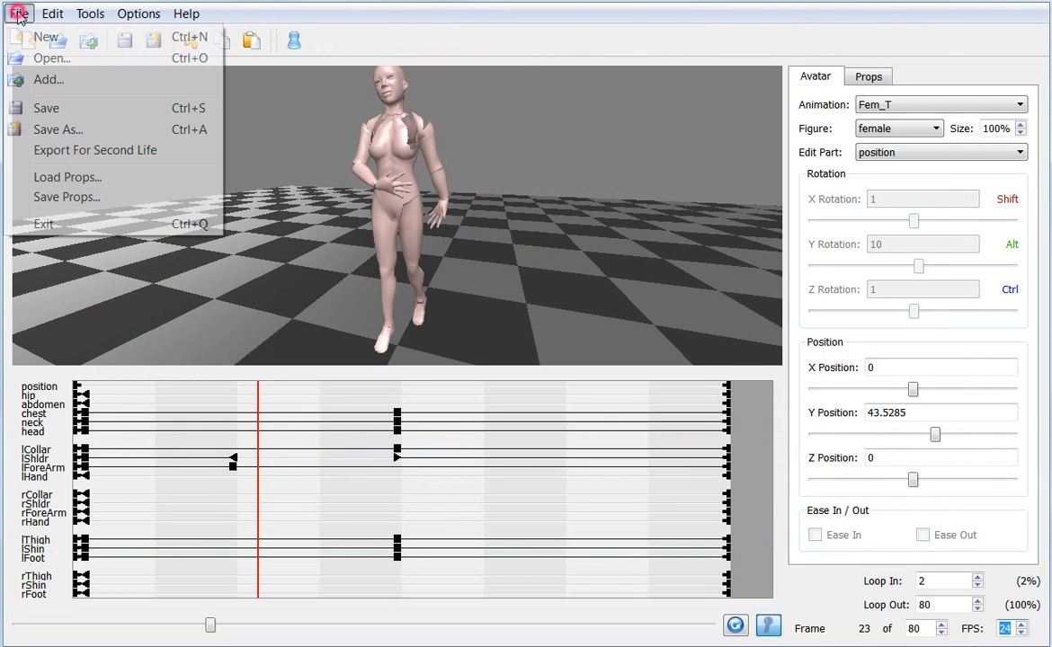
pyautogui.click(108, 151)
pyautogui.click(627, 351)
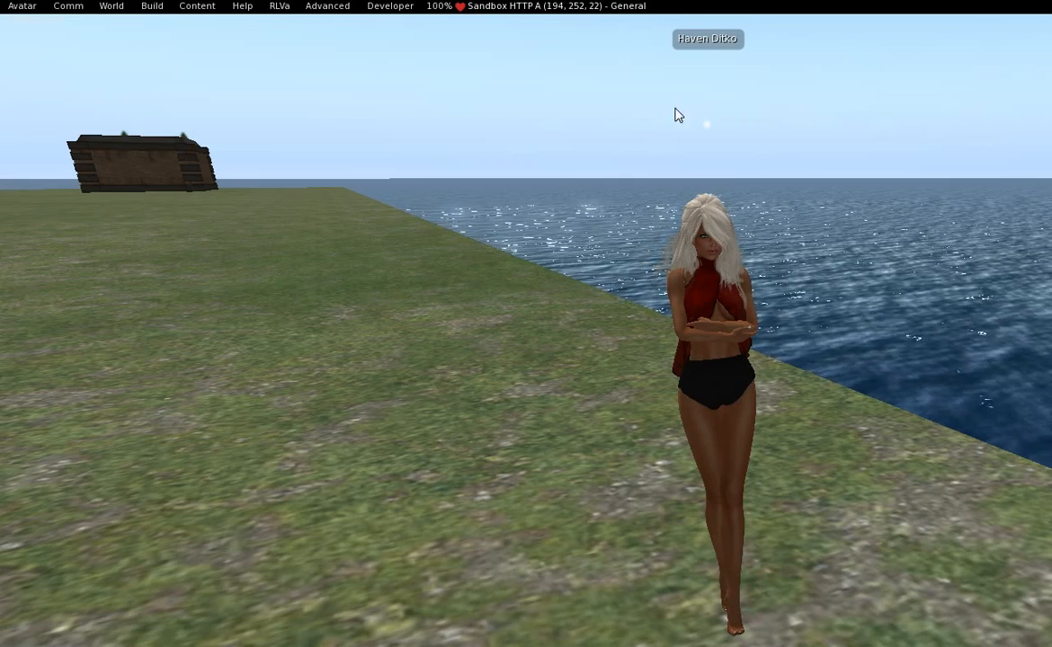
# Switch to the Second Life viewer and load Fem_T.bvh for an animation upload
pyautogui.click(154, 8)
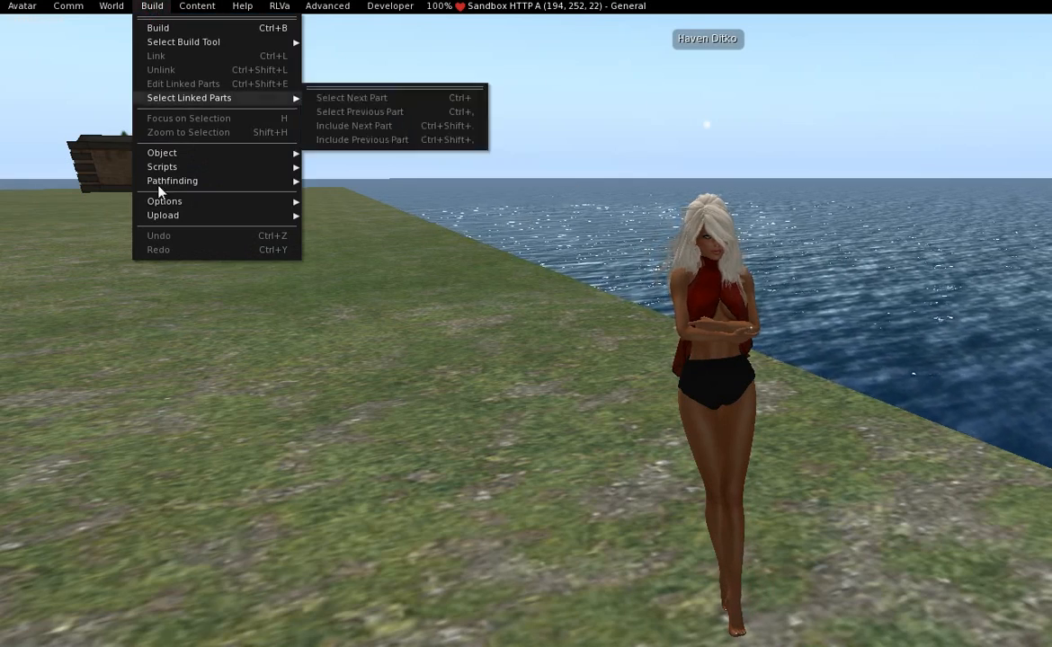
pyautogui.moveTo(180, 216)
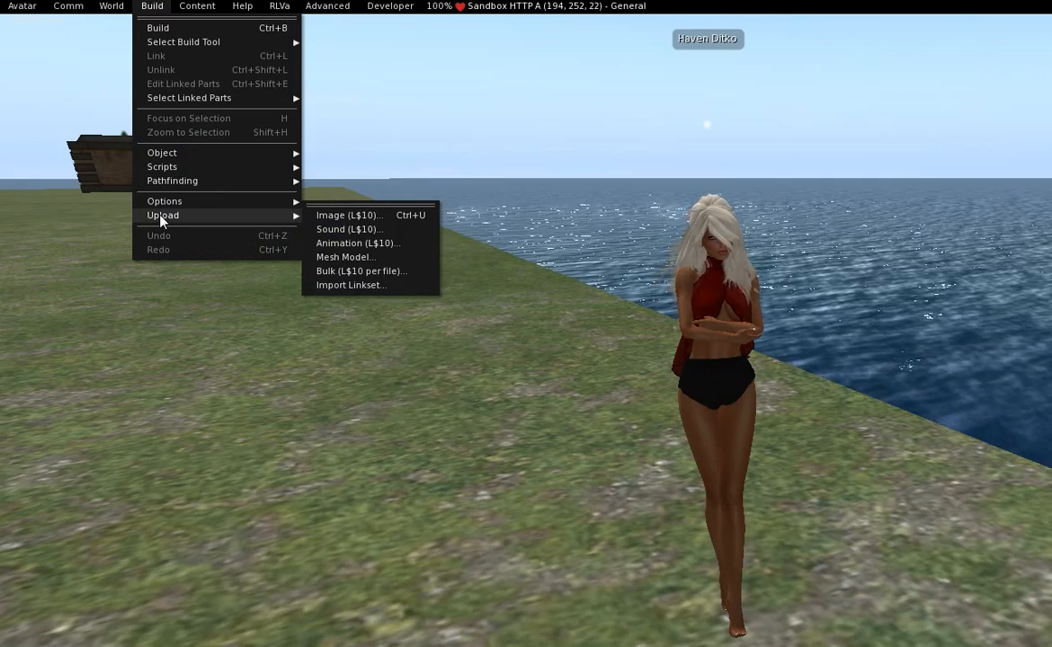
pyautogui.click(350, 244)
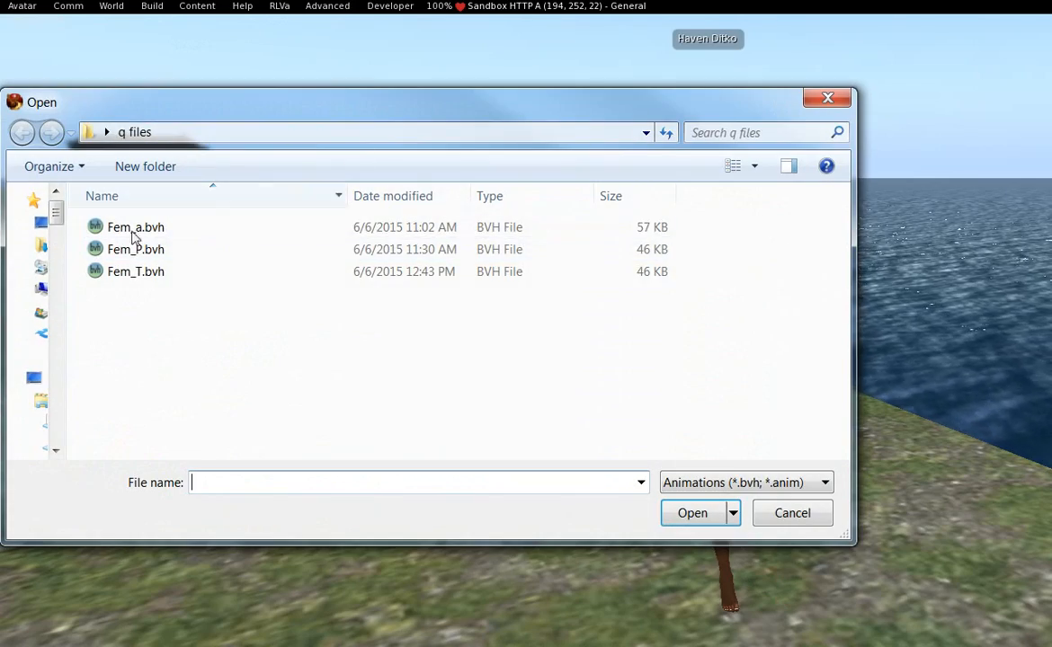
pyautogui.click(143, 272)
pyautogui.doubleClick(166, 274)
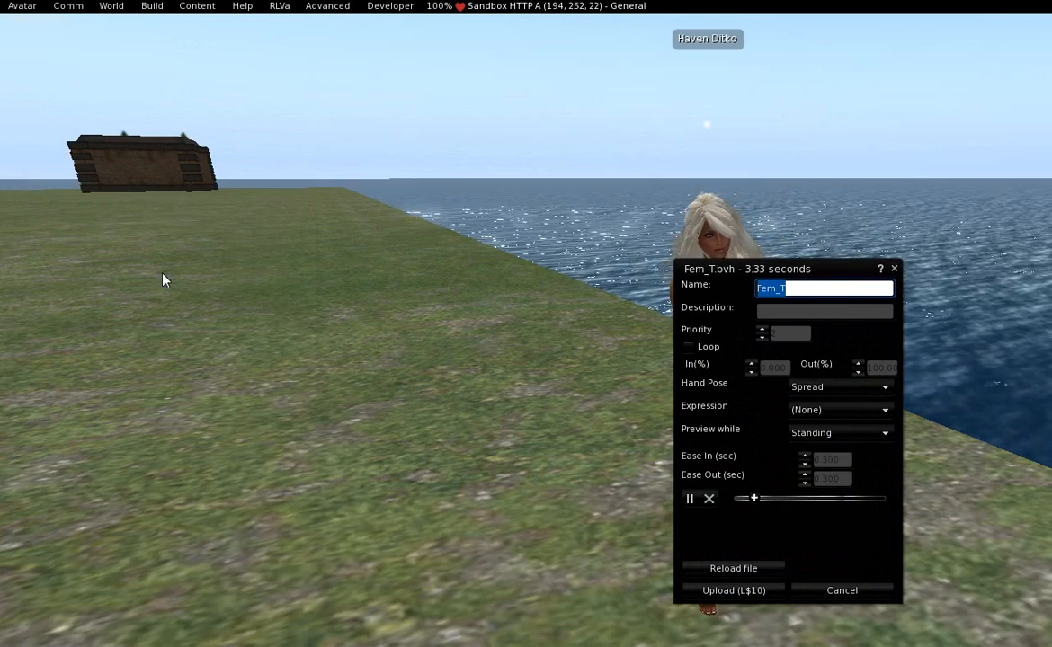
# Enable looping for the Fem_T animation upload and enter 3.33 in its description
pyautogui.moveTo(699, 266); pyautogui.dragTo(364, 54)
pyautogui.click(346, 133)
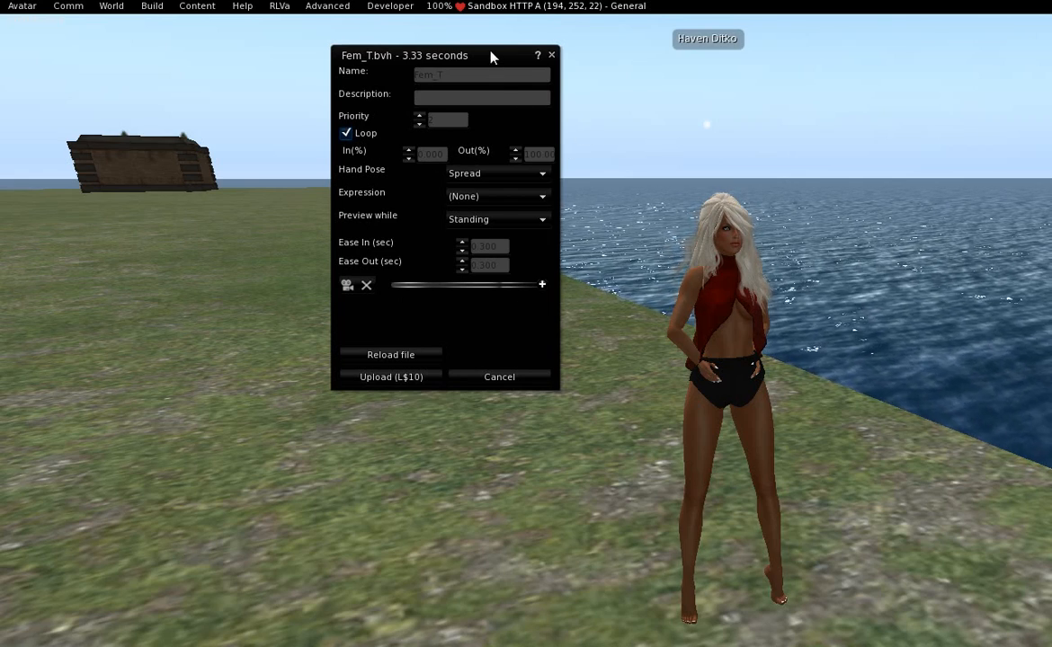
pyautogui.moveTo(490, 57); pyautogui.dragTo(495, 80)
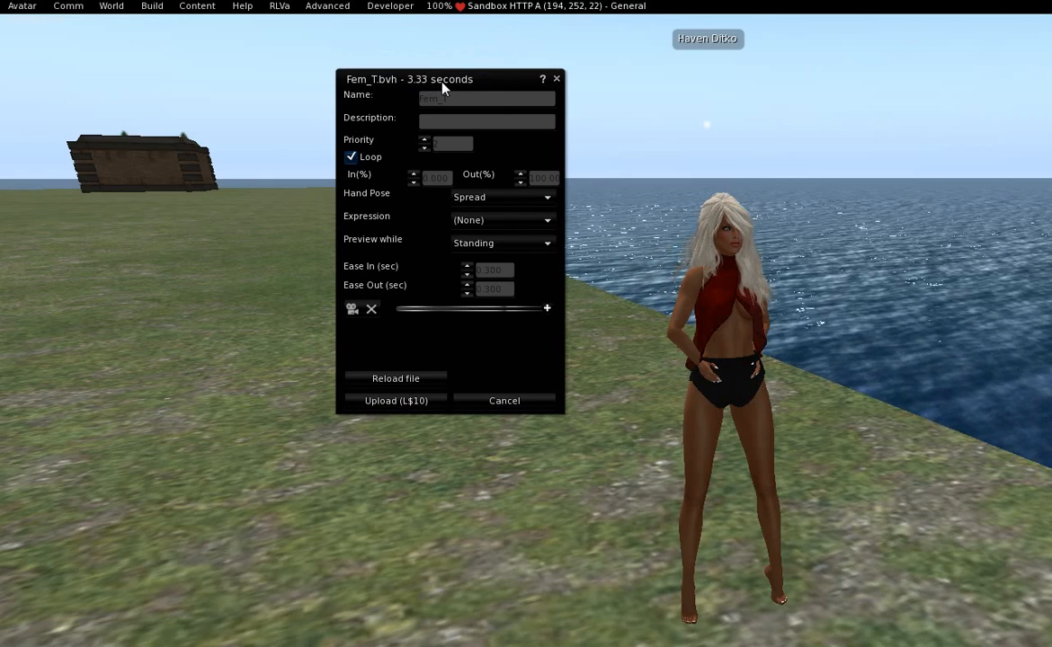
pyautogui.click(459, 121)
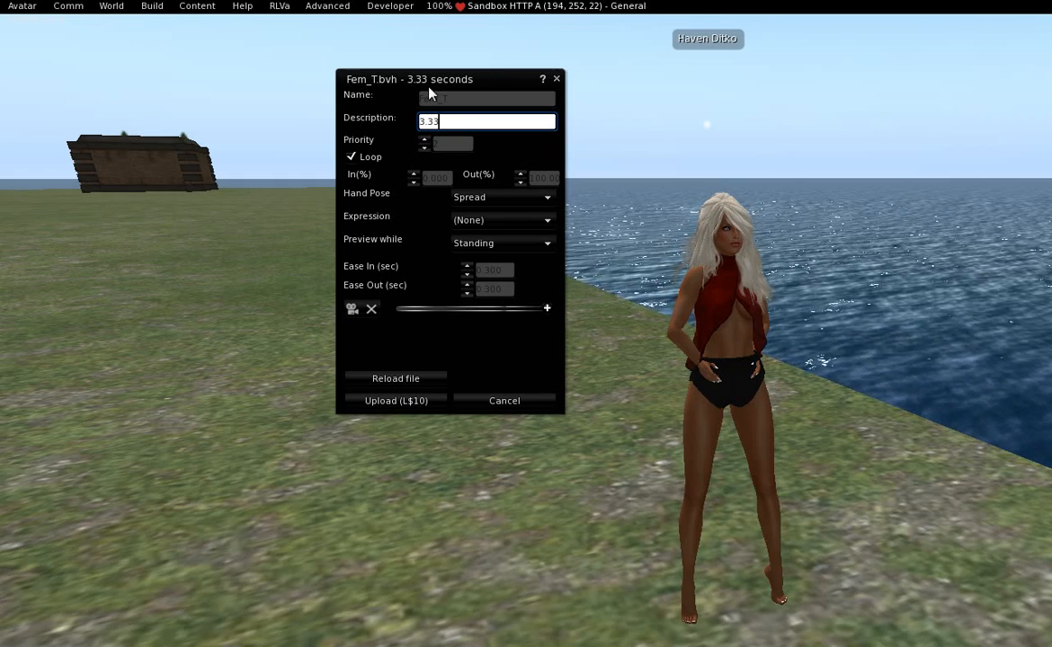
# Set the upload priority to 4 and extend the description to 3.33 P4
pyautogui.doubleClick(443, 124)
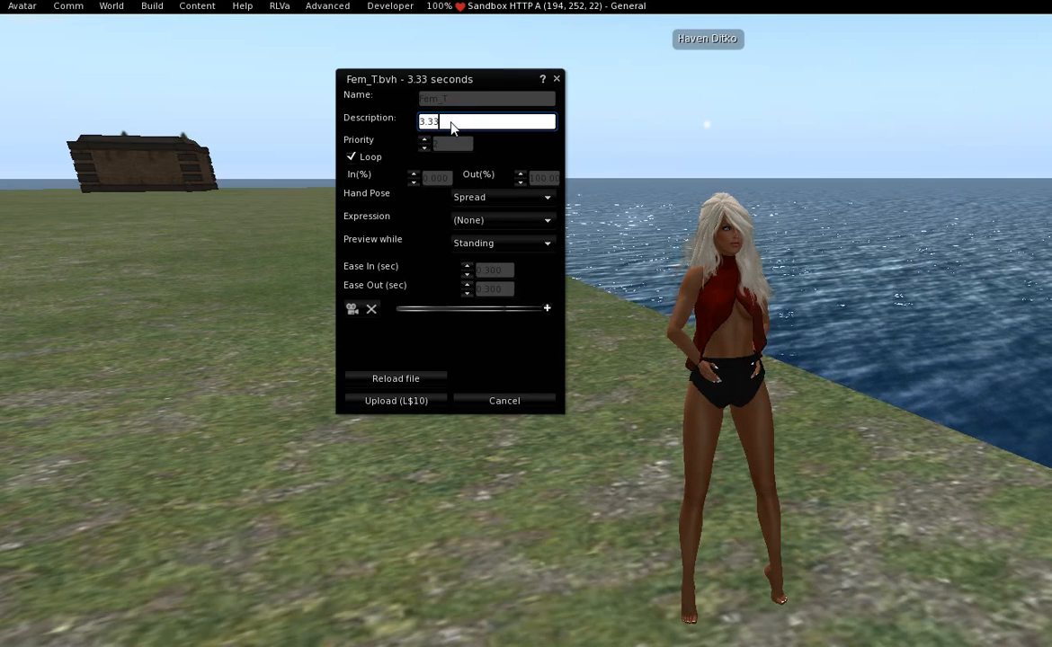
pyautogui.click(449, 144)
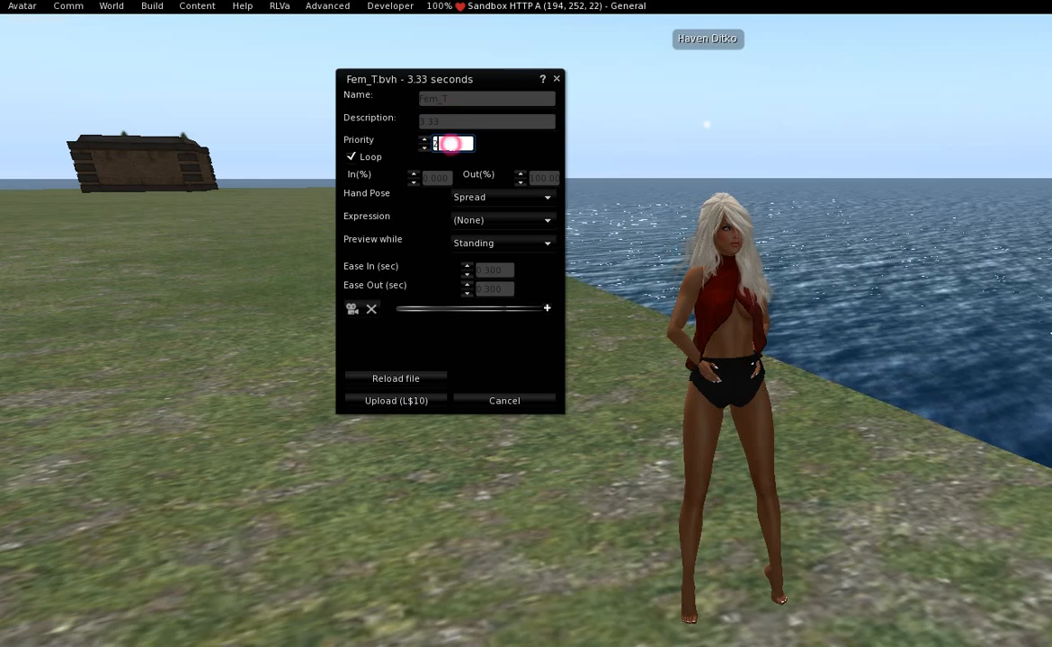
pyautogui.click(426, 139)
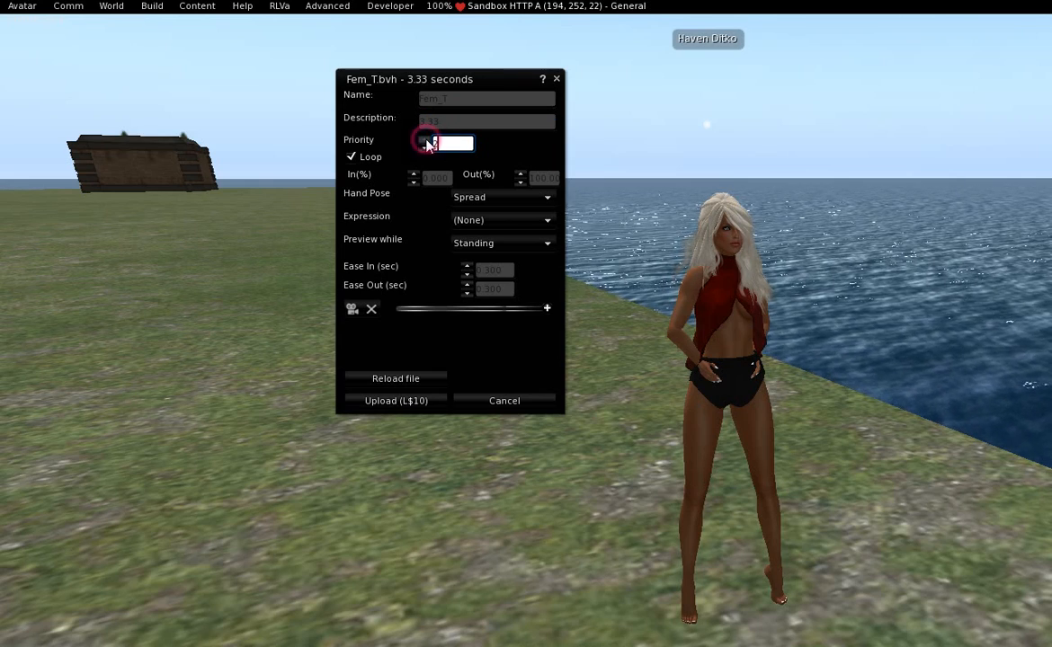
pyautogui.click(426, 139)
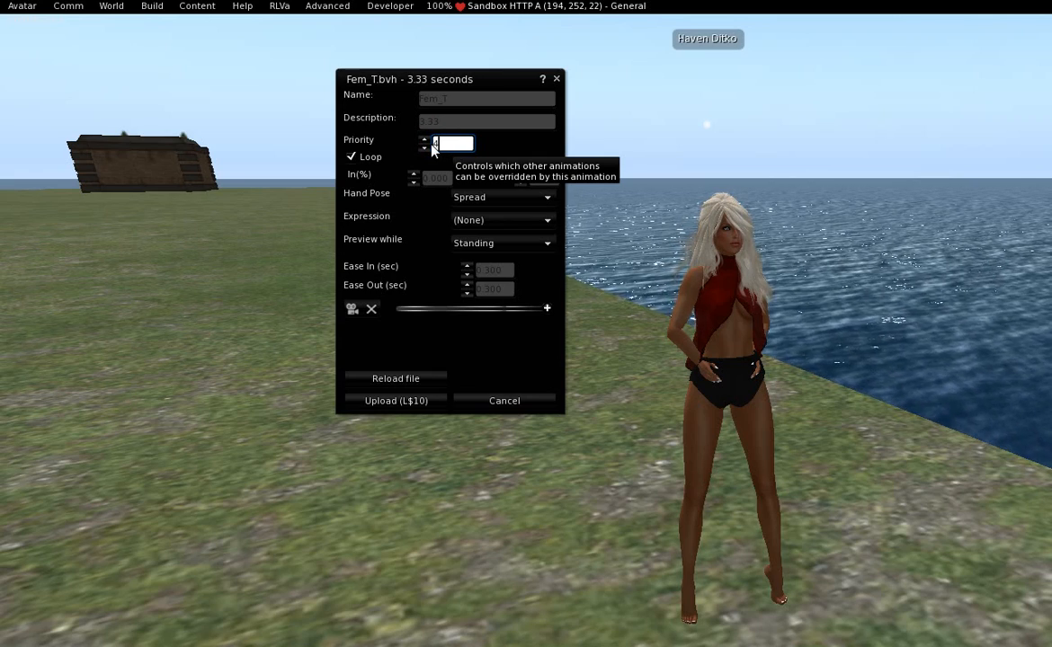
pyautogui.click(424, 148)
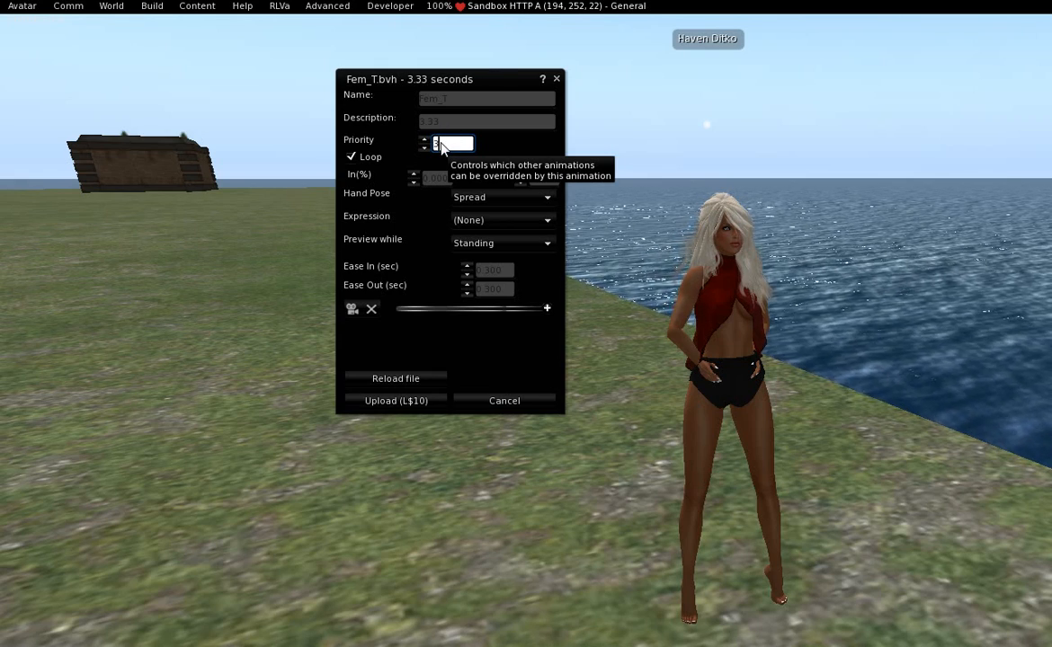
pyautogui.click(452, 120)
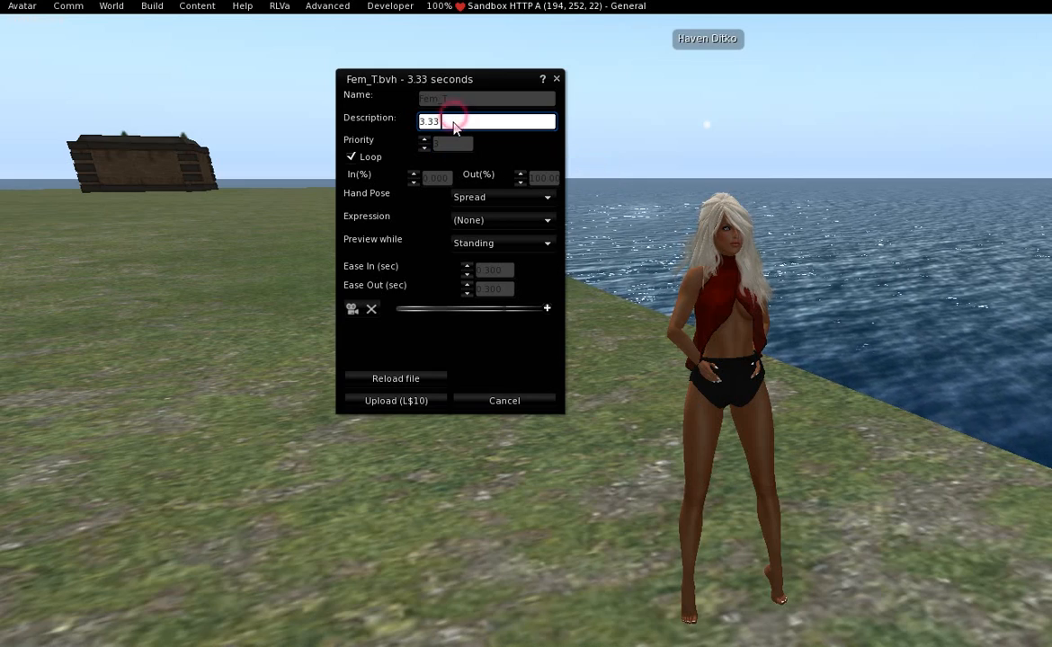
pyautogui.write('P')
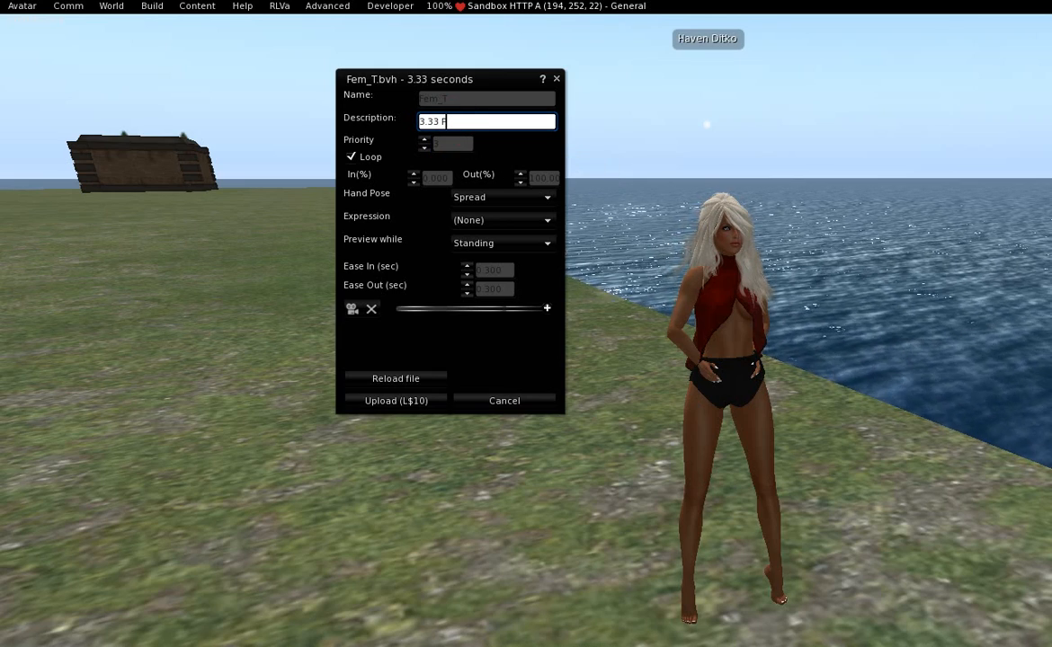
pyautogui.write('4')
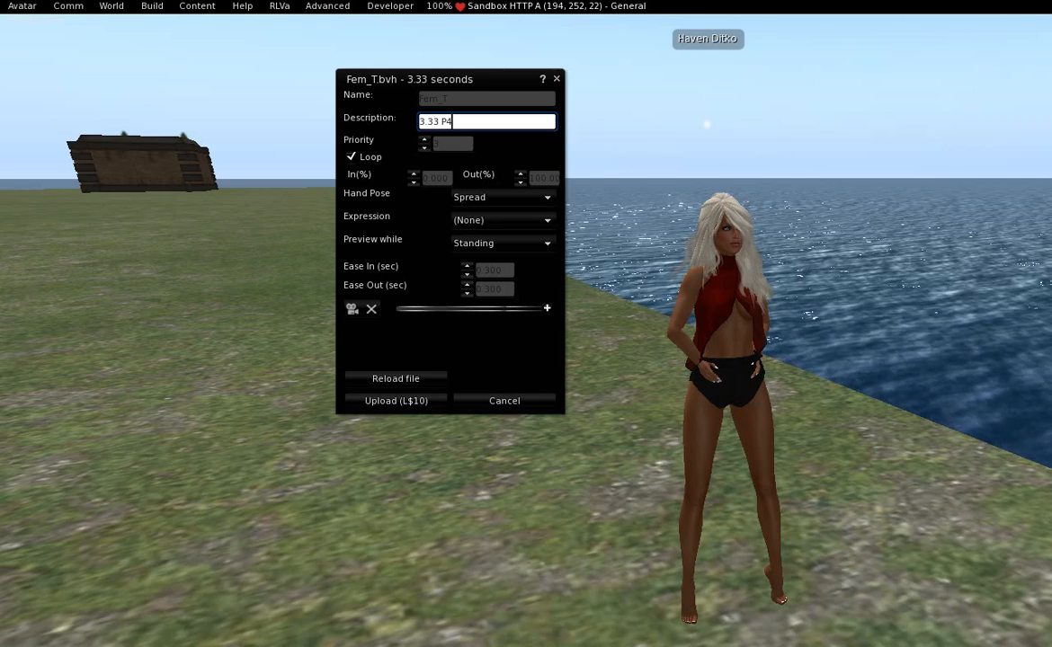
pyautogui.click(450, 145)
pyautogui.click(424, 140)
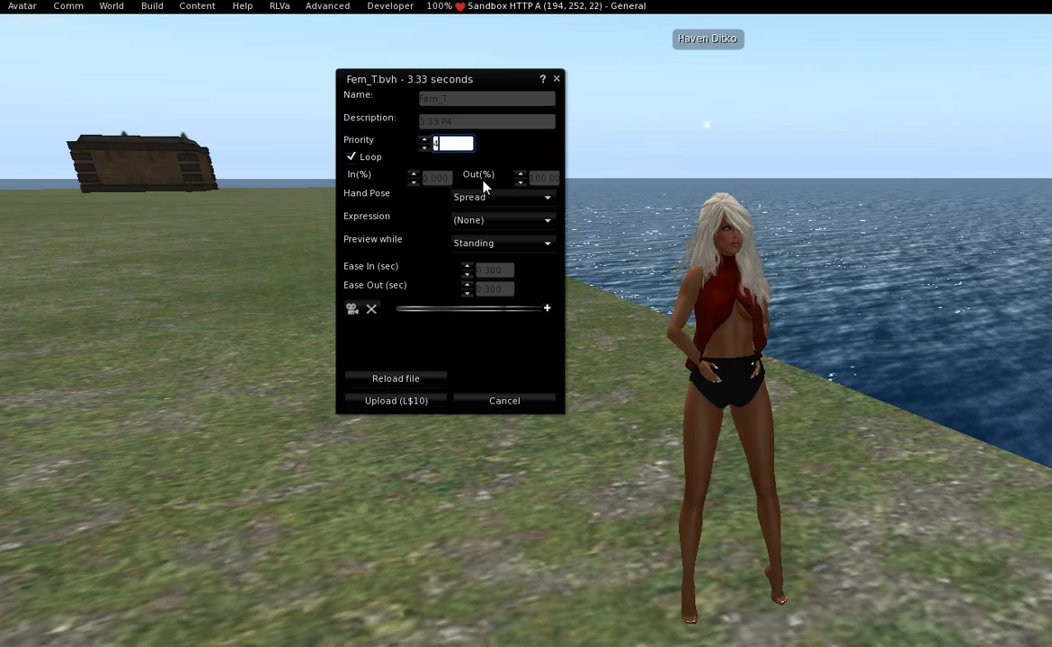
# Set the loop's In point to 2 percent and select the Out value
pyautogui.click(437, 177)
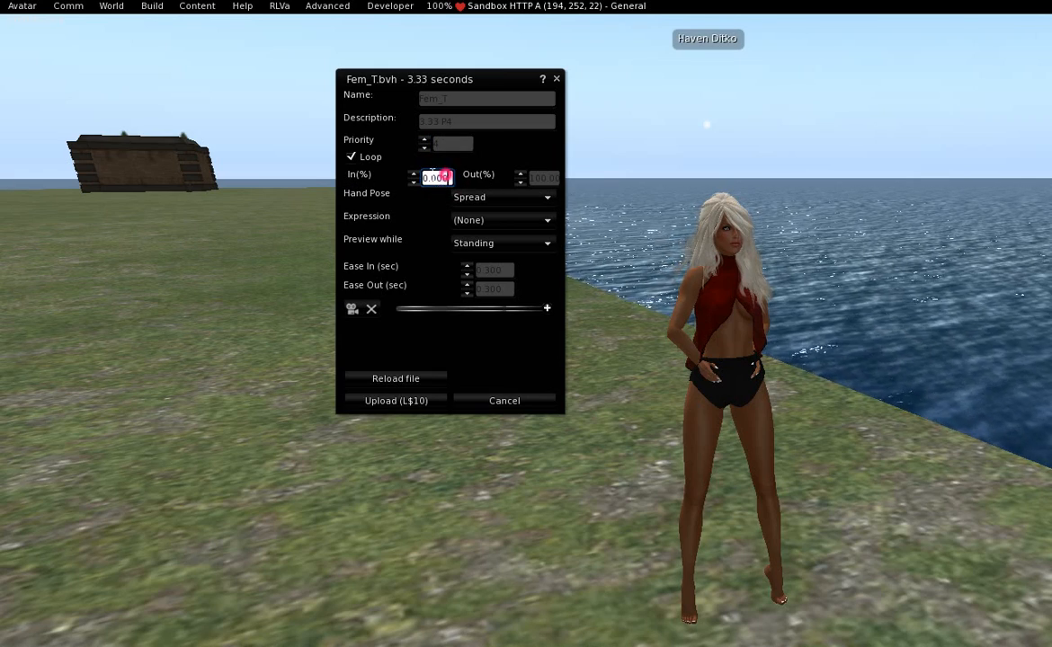
pyautogui.write('2')
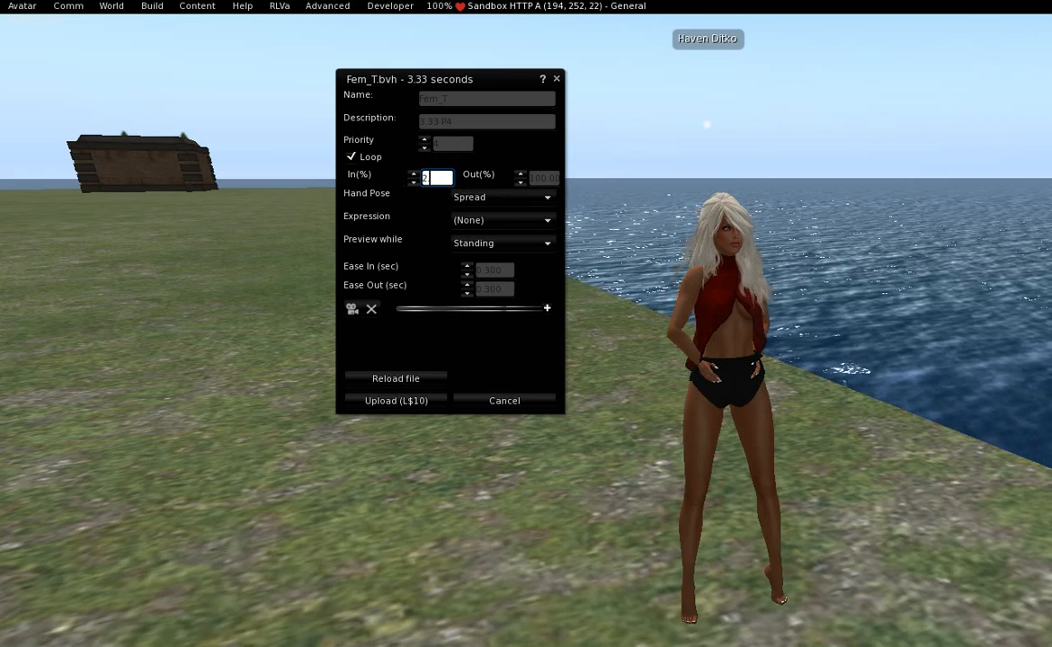
pyautogui.press('Return')
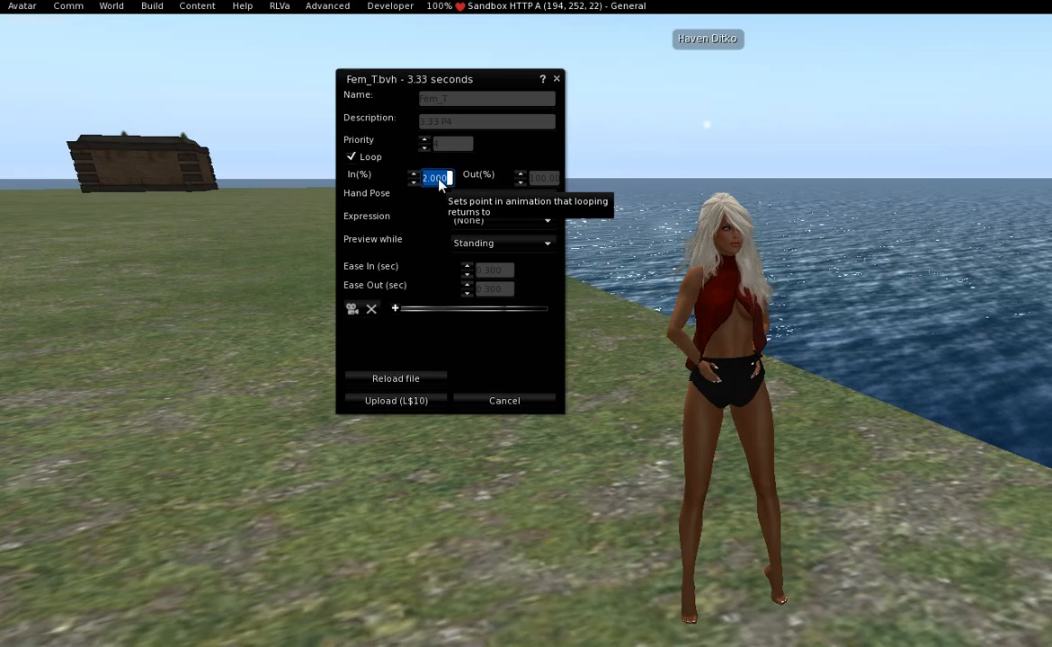
pyautogui.click(543, 178)
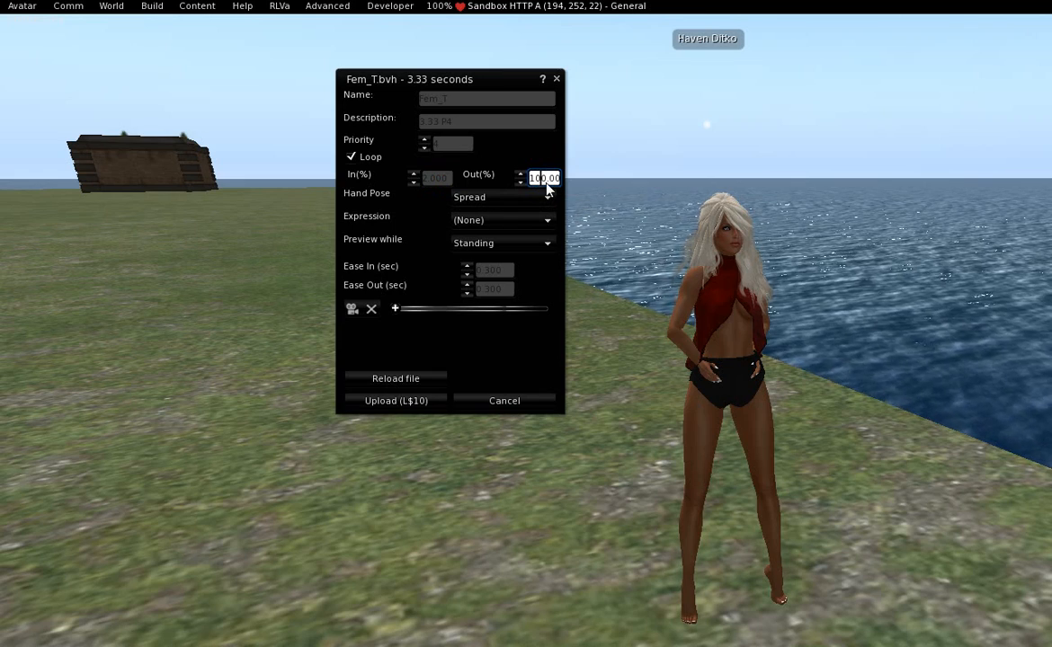
# Set the hand pose to Relaxed and look through the facial expression options without choosing another one
pyautogui.click(476, 199)
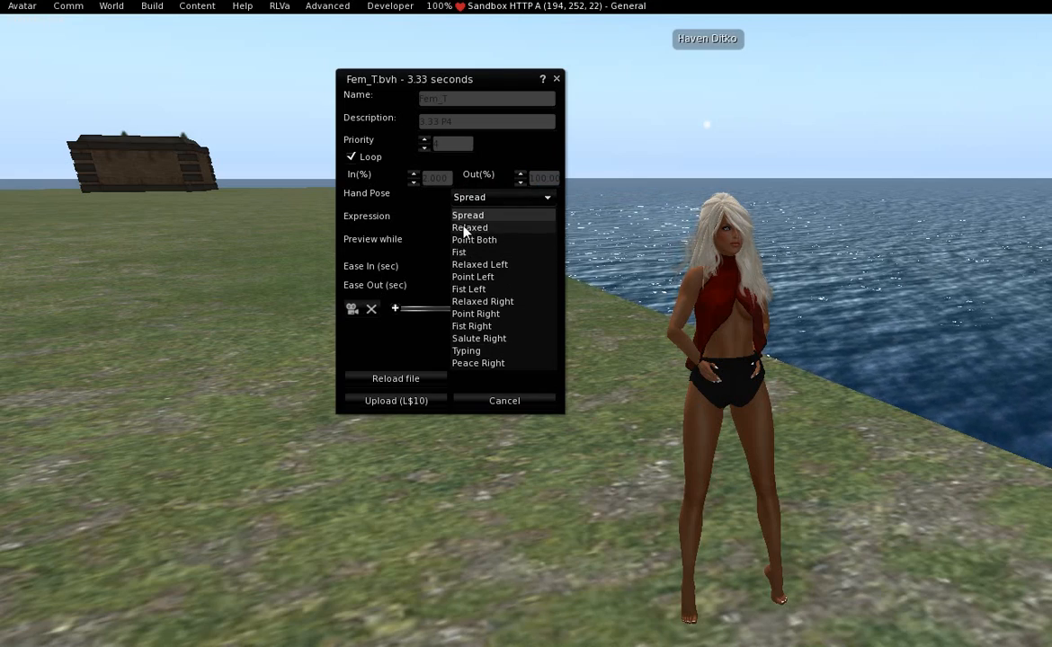
pyautogui.click(467, 227)
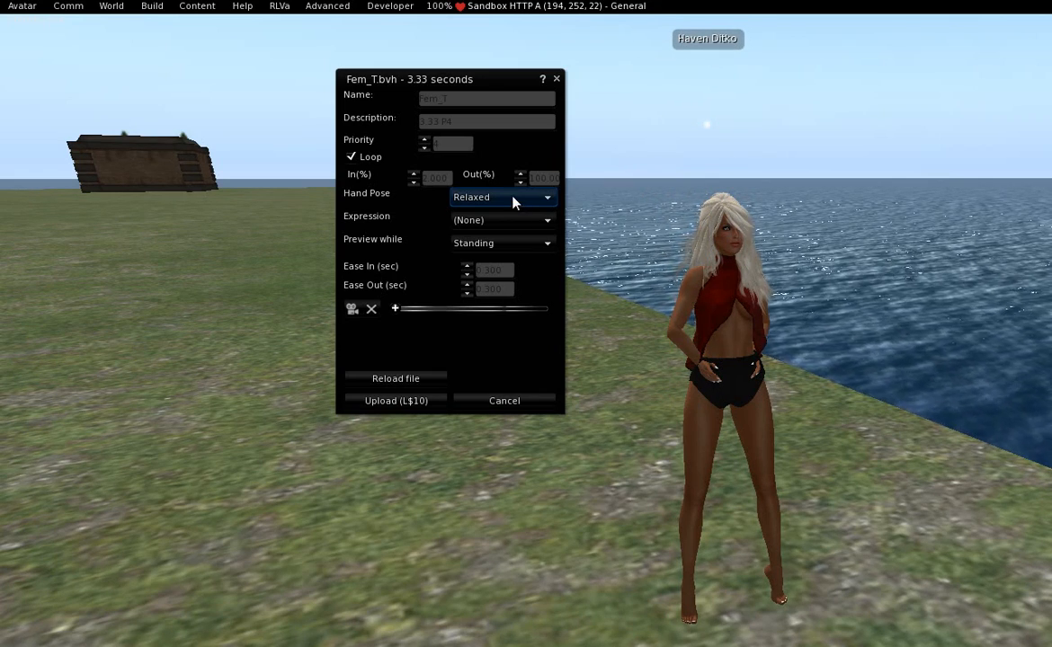
pyautogui.click(469, 221)
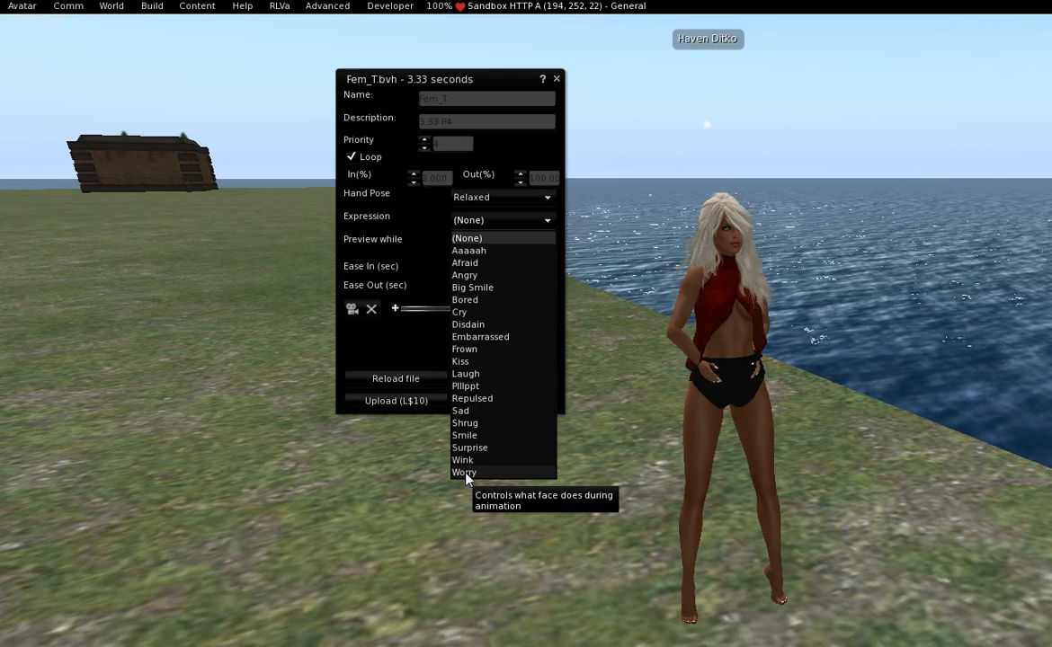
pyautogui.click(372, 214)
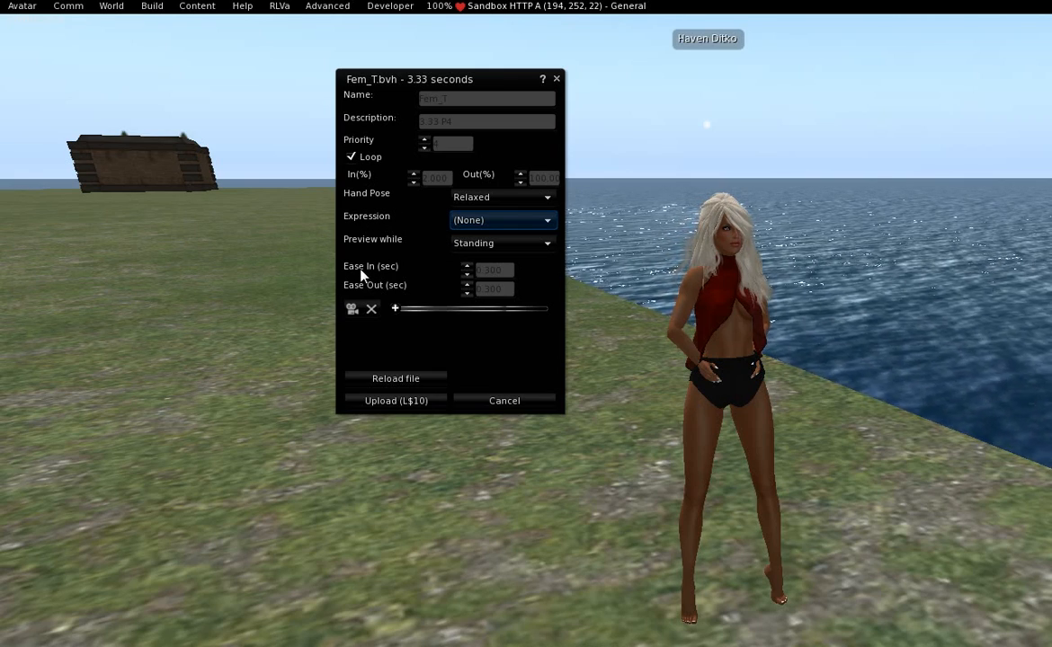
# Review the ease-in and ease-out times and play the animation preview on the avatar
pyautogui.click(498, 270)
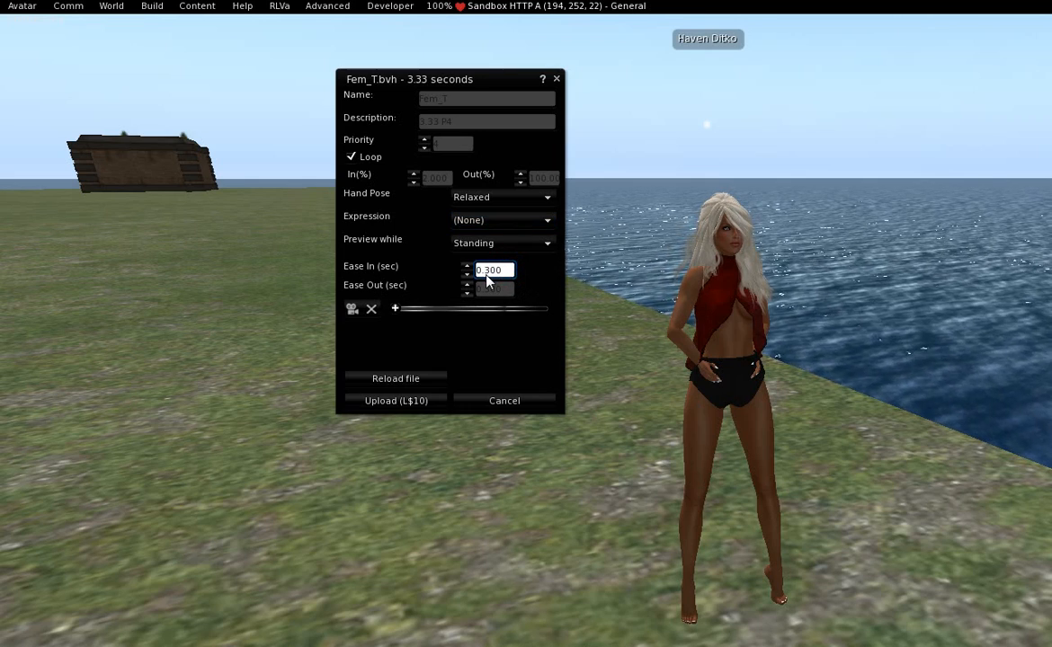
pyautogui.click(490, 274)
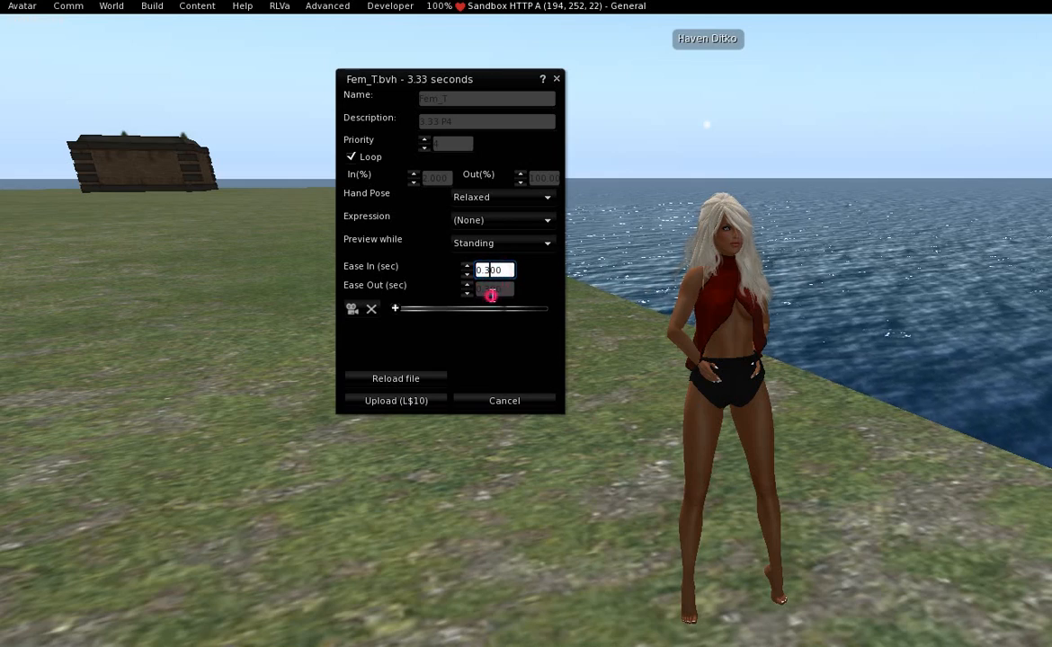
pyautogui.click(492, 291)
pyautogui.click(484, 271)
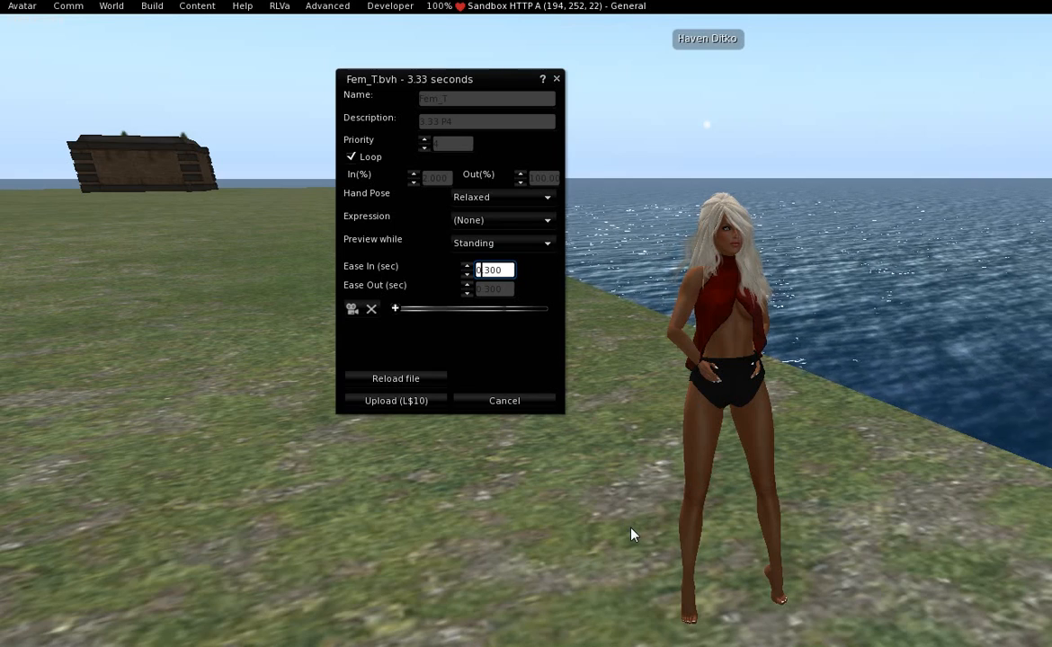
pyautogui.click(489, 287)
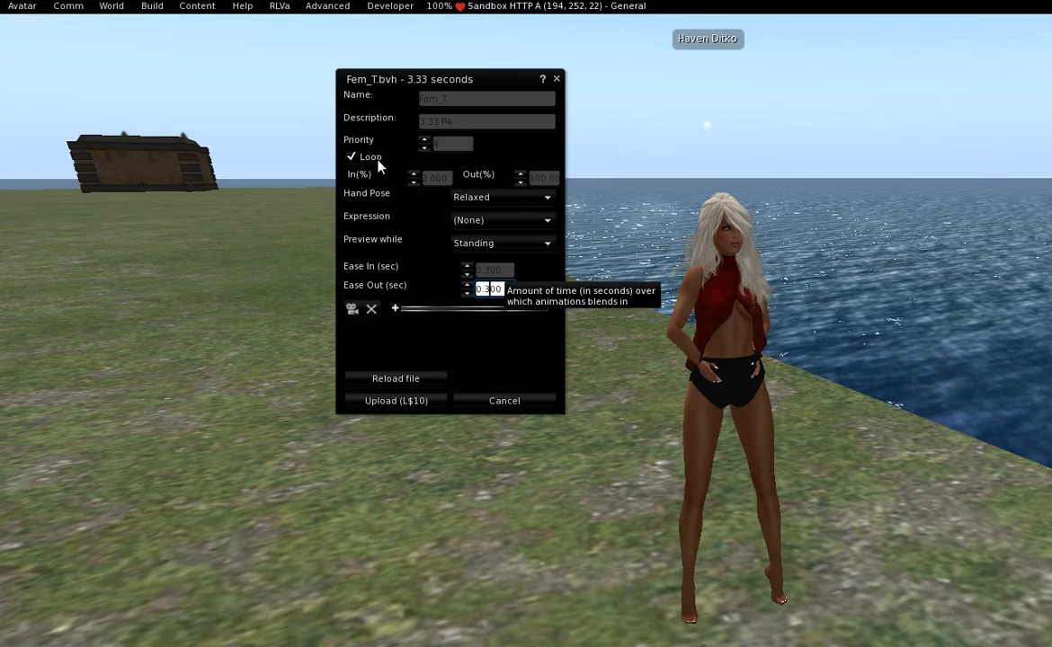
pyautogui.click(351, 310)
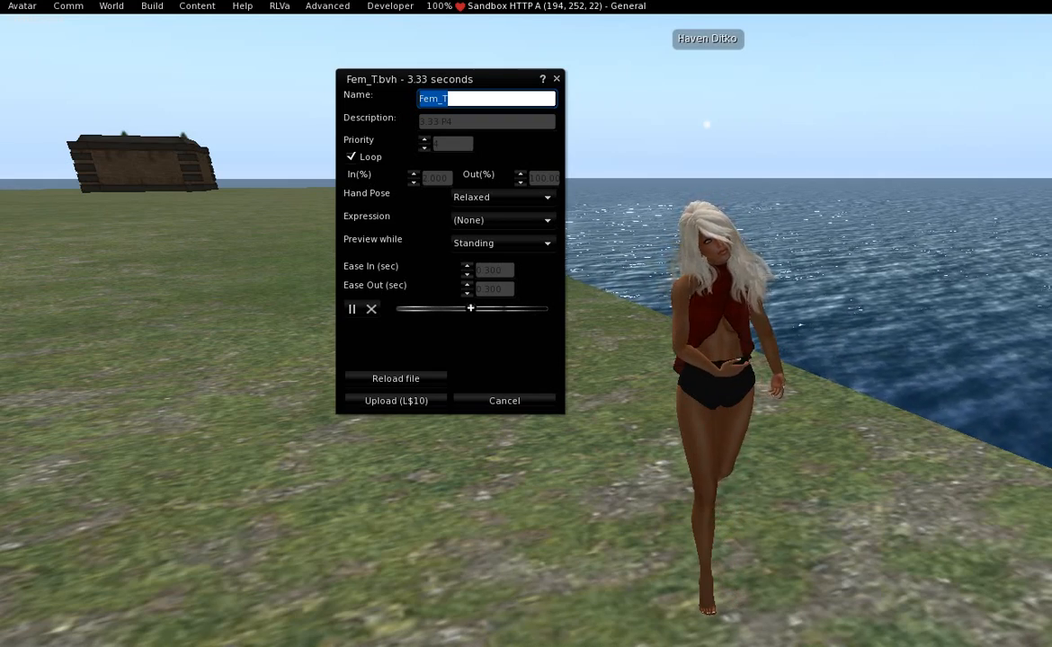
# Switch to qavimator and, at frame 65, set the Z rotation of the left shoulder and left forearm to -14
pyautogui.hotkey('alt', 'Tab')
pyautogui.moveTo(805, 89); pyautogui.dragTo(639, 14)
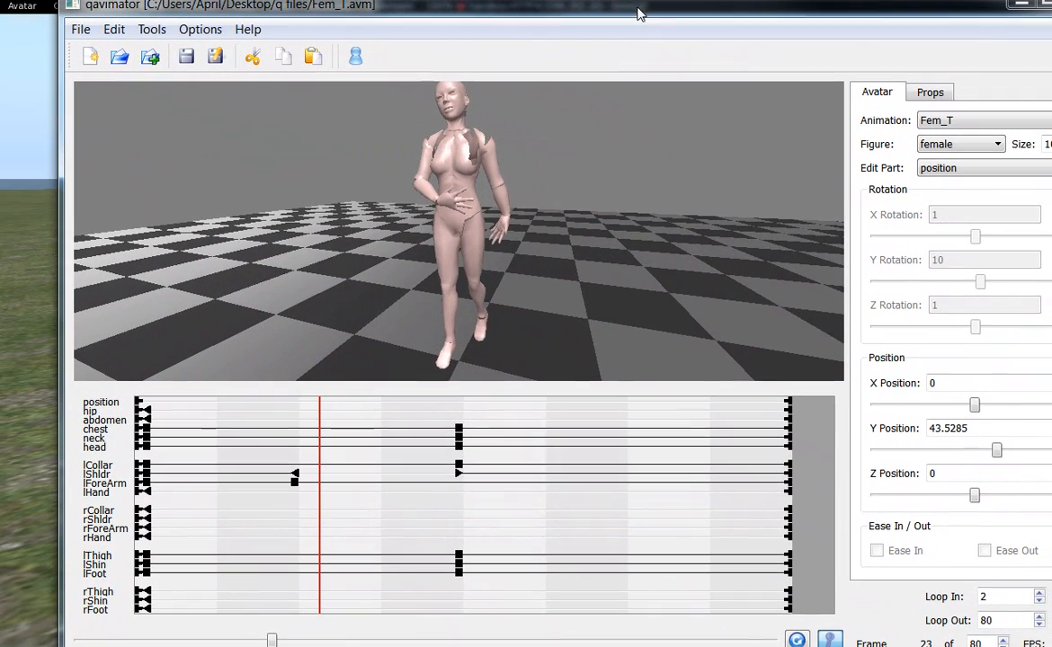
pyautogui.click(502, 227)
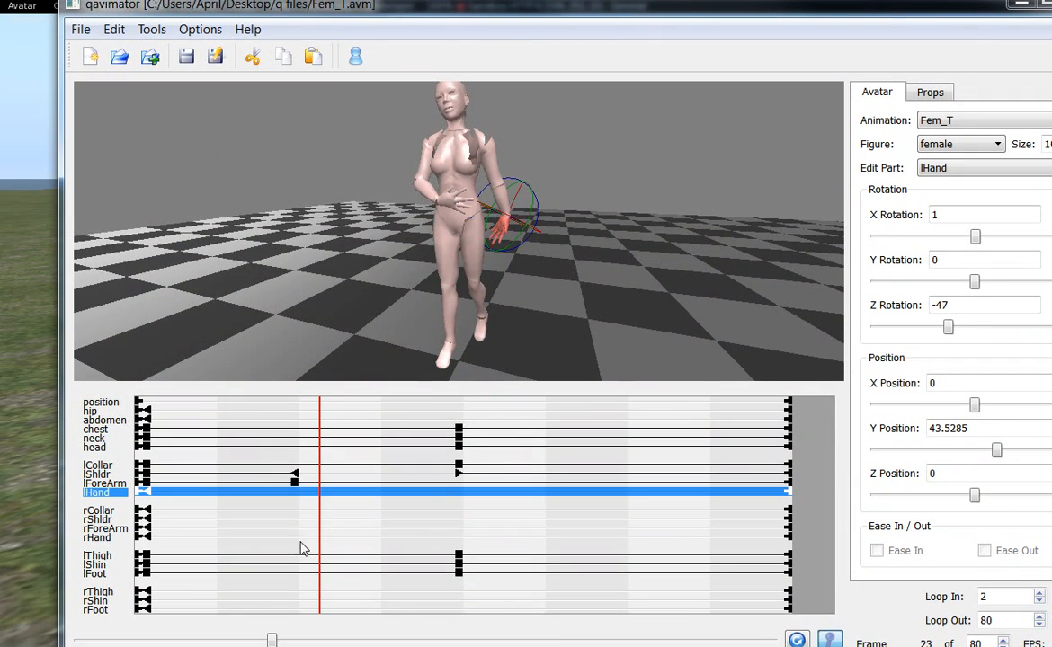
pyautogui.moveTo(270, 640); pyautogui.dragTo(642, 641)
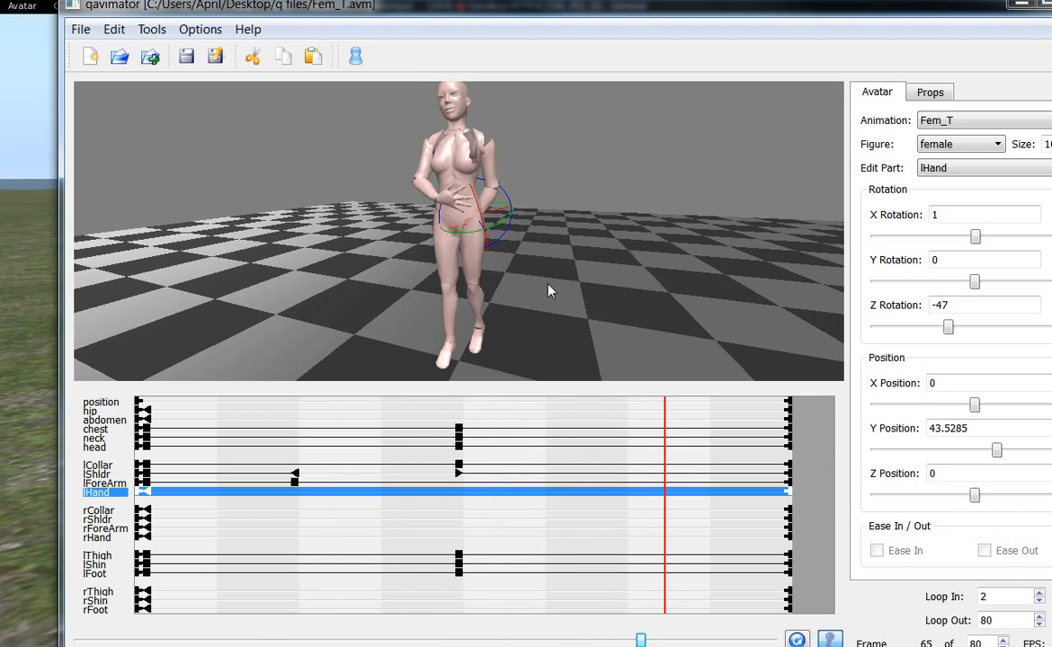
pyautogui.click(493, 189)
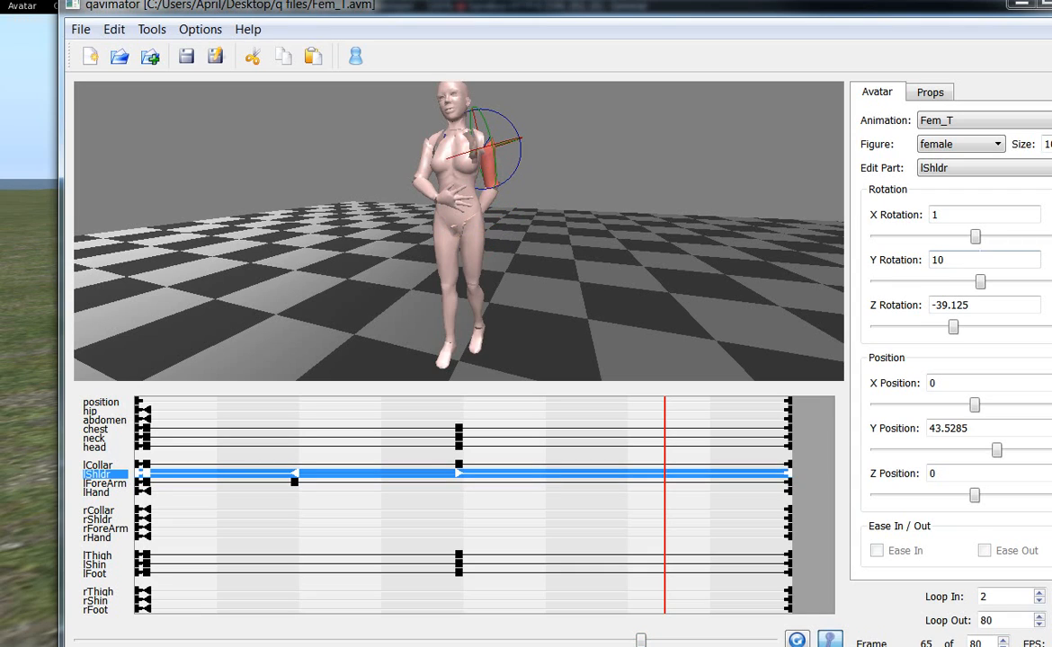
pyautogui.moveTo(956, 332)
pyautogui.mouseDown()
pyautogui.moveTo(972, 333)
pyautogui.moveTo(962, 330)
pyautogui.mouseUp()
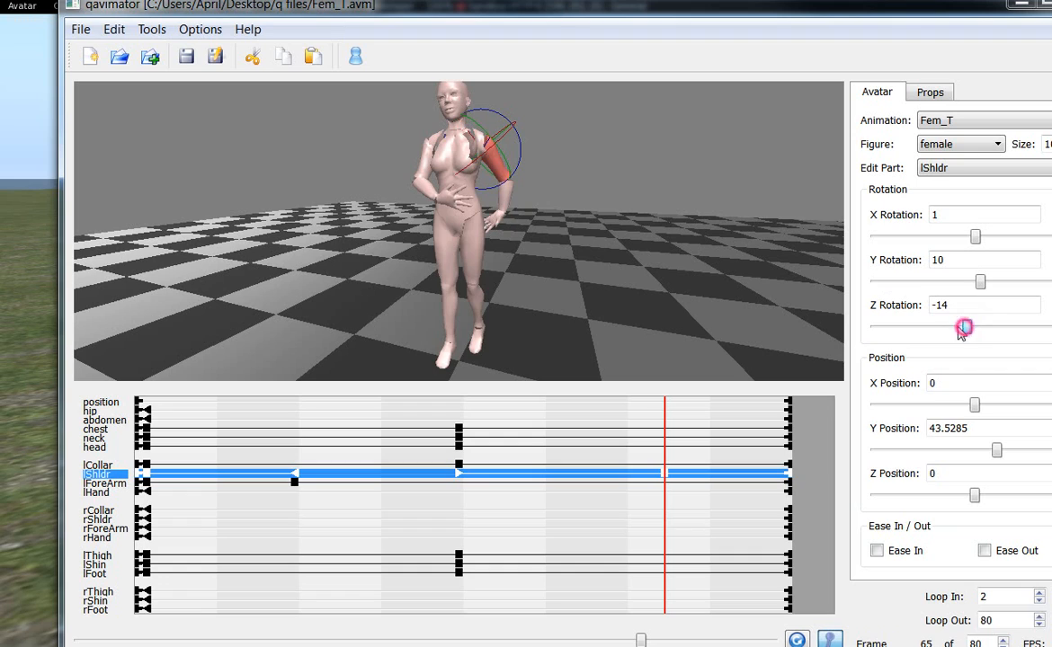
pyautogui.click(504, 206)
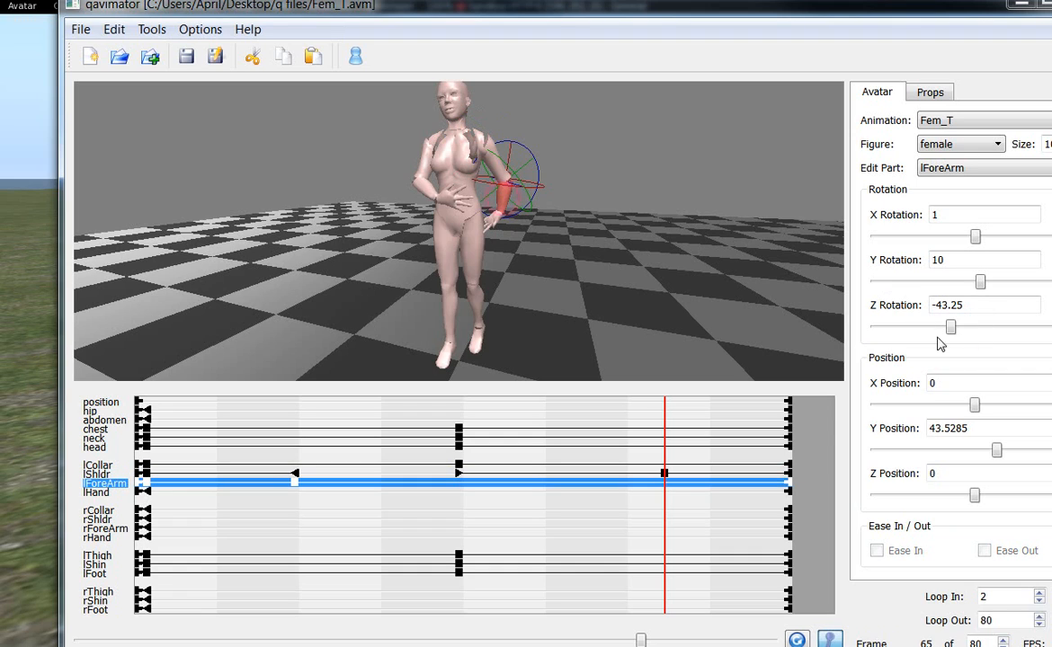
pyautogui.moveTo(951, 331); pyautogui.dragTo(961, 331)
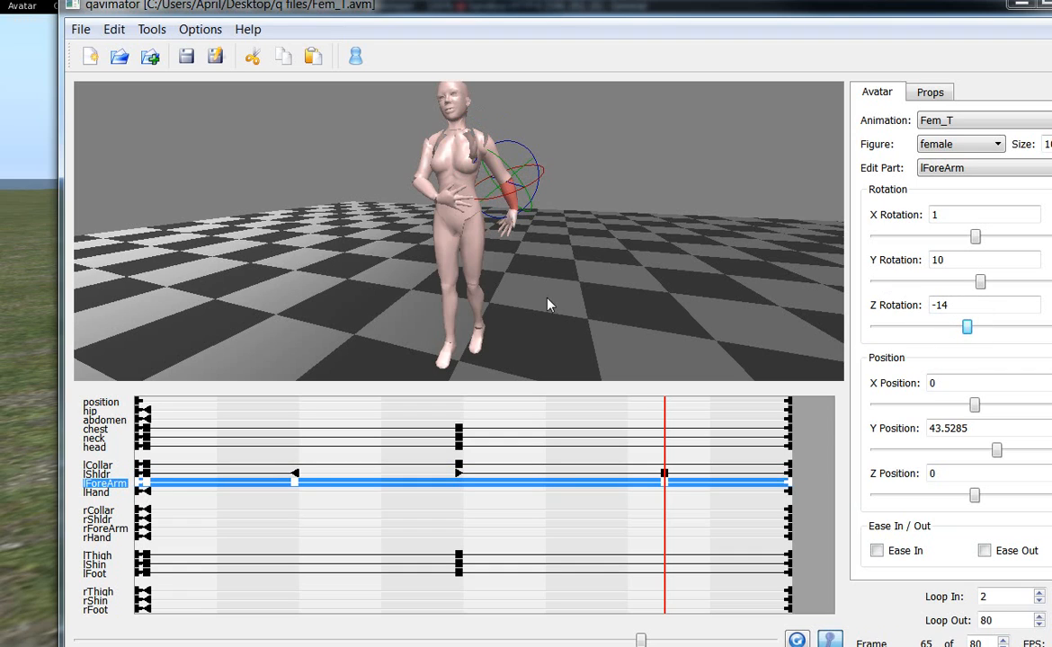
# Save the modified Fem_T animation and export it again for Second Life
pyautogui.click(82, 29)
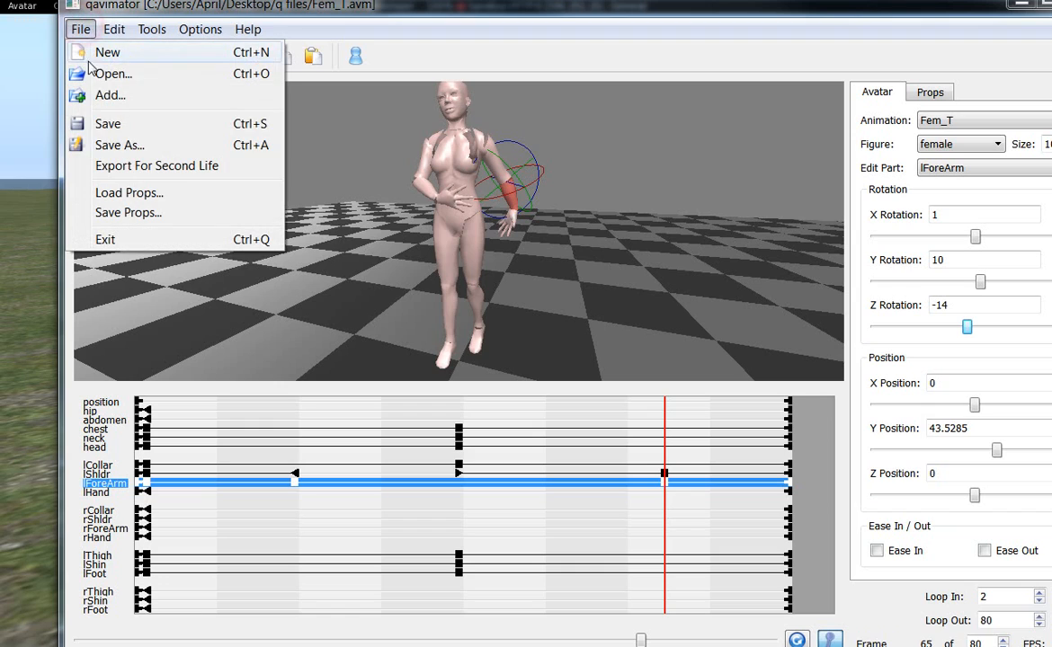
pyautogui.click(105, 124)
pyautogui.click(80, 29)
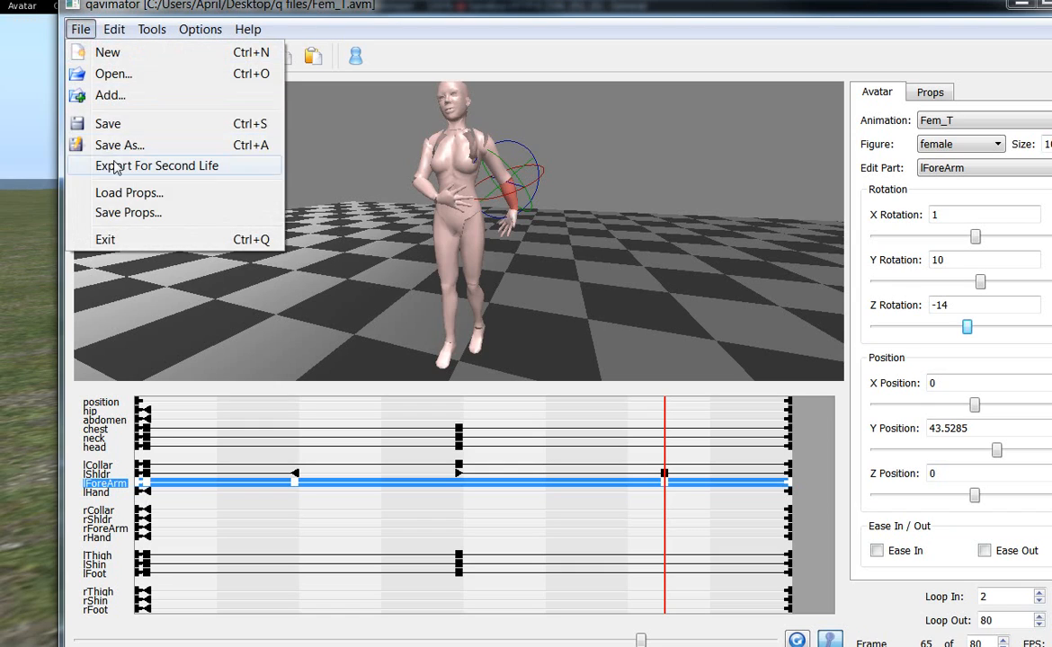
pyautogui.click(114, 163)
pyautogui.click(687, 368)
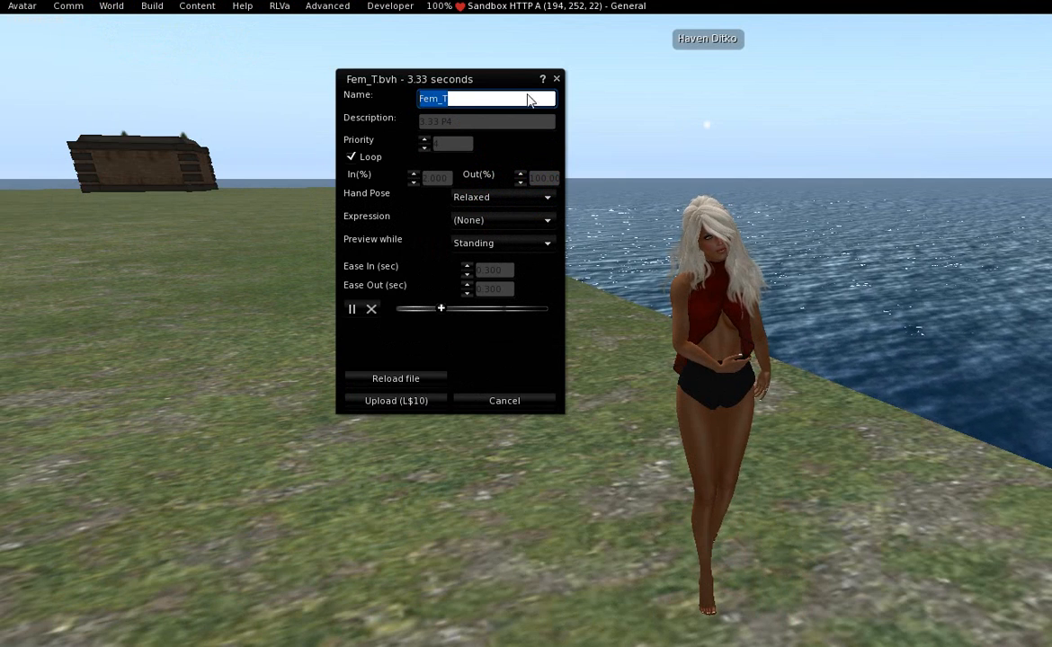
# Back in the Second Life viewer, discard the old upload dialog and load Fem_T.bvh for a new animation upload
pyautogui.click(557, 81)
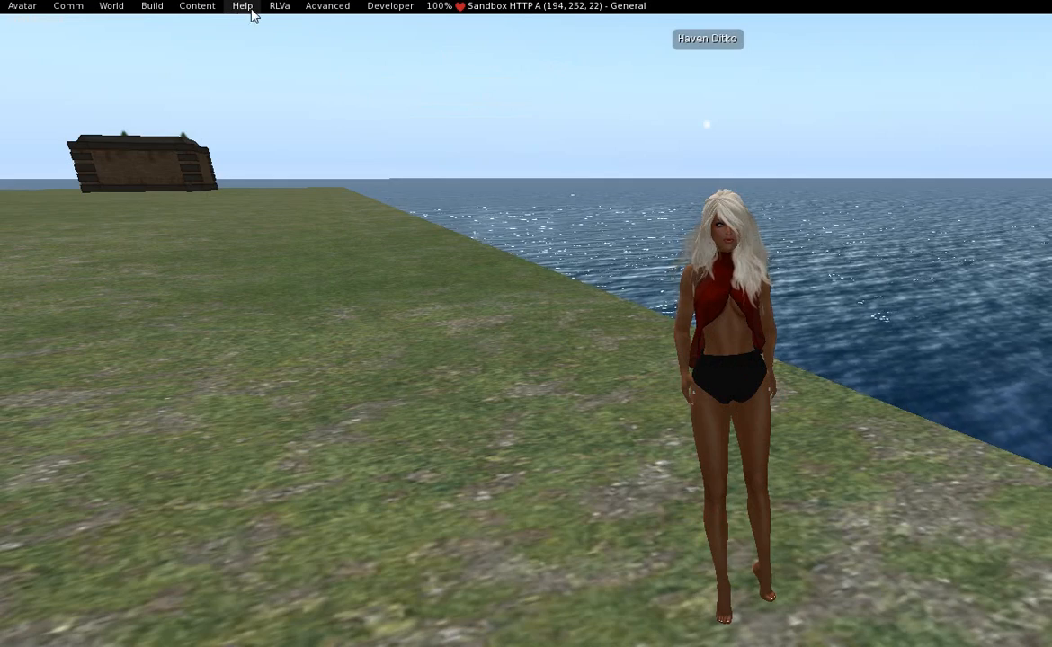
pyautogui.click(152, 7)
pyautogui.moveTo(176, 216)
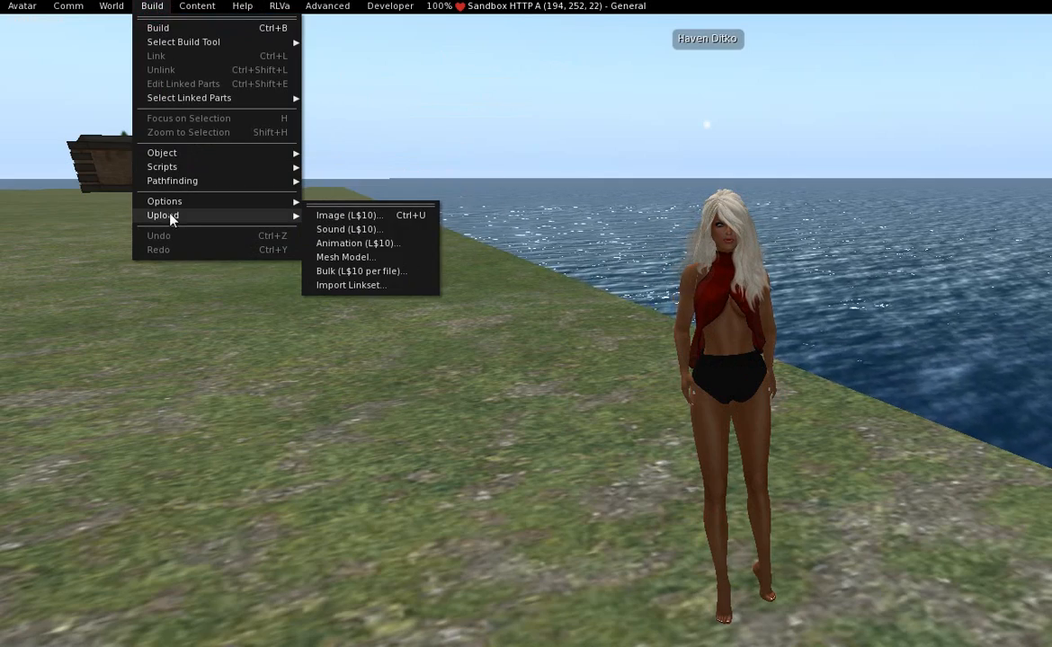
pyautogui.click(365, 247)
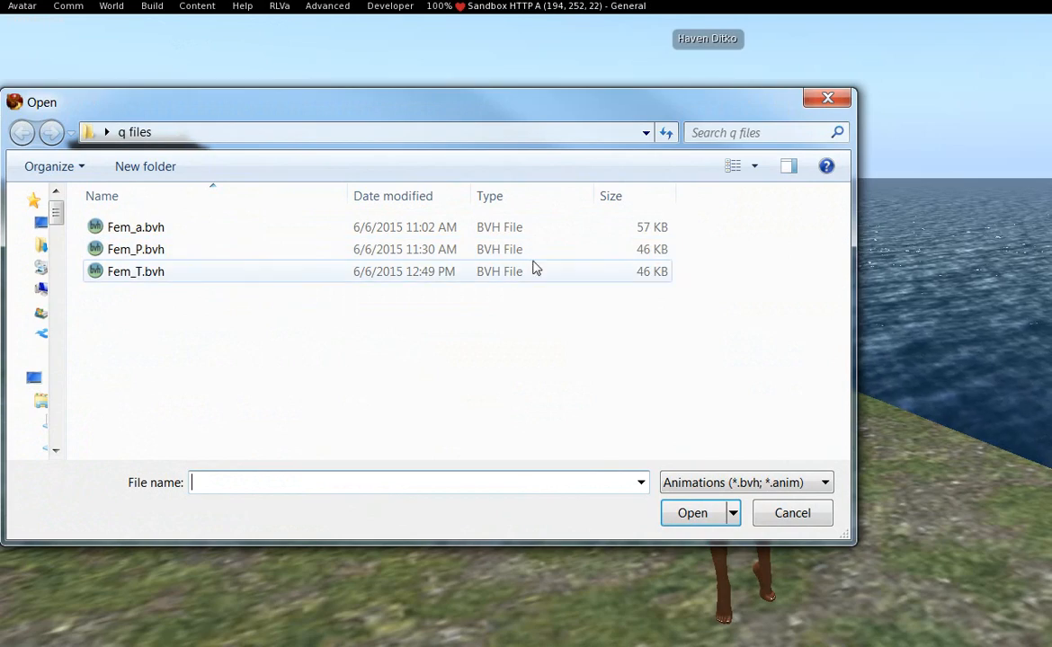
pyautogui.doubleClick(155, 271)
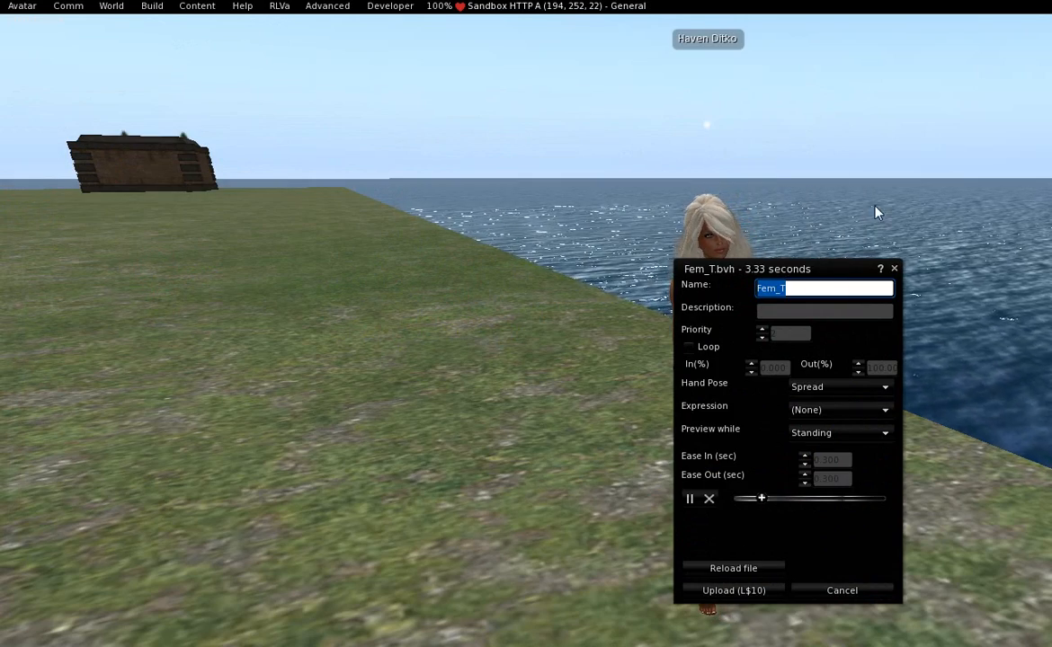
# Enable looping for the new Fem_T upload and move its dialog clear of the avatar
pyautogui.click(688, 347)
pyautogui.moveTo(823, 269); pyautogui.dragTo(683, 245)
pyautogui.moveTo(486, 167); pyautogui.dragTo(395, 98)
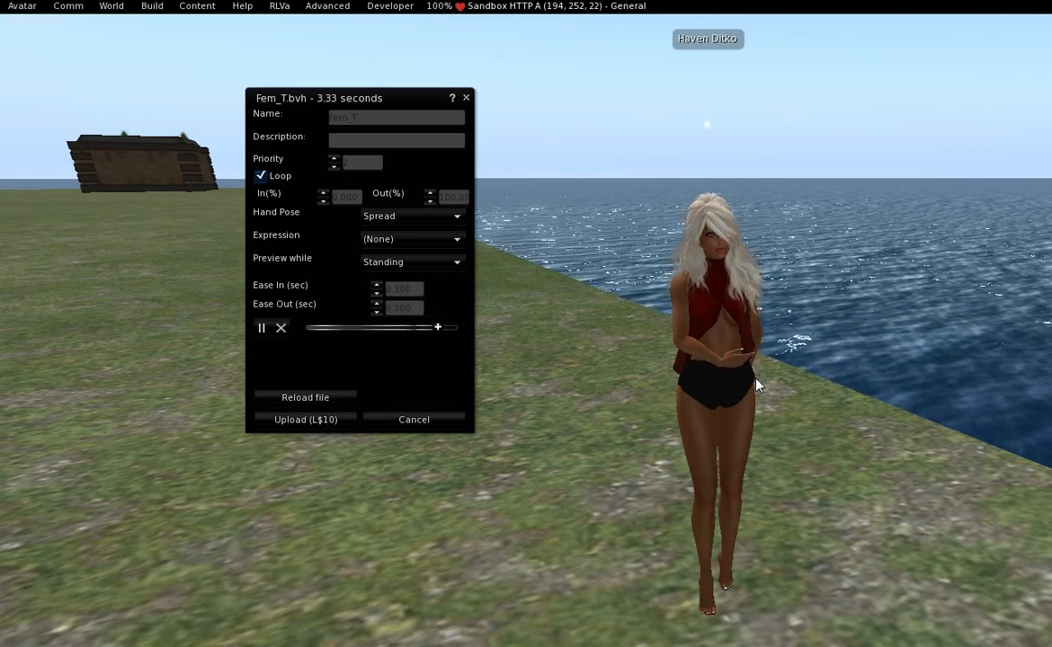
# Open the loop's In percentage for editing in the new Fem_T upload
pyautogui.click(363, 163)
pyautogui.click(363, 141)
pyautogui.click(346, 196)
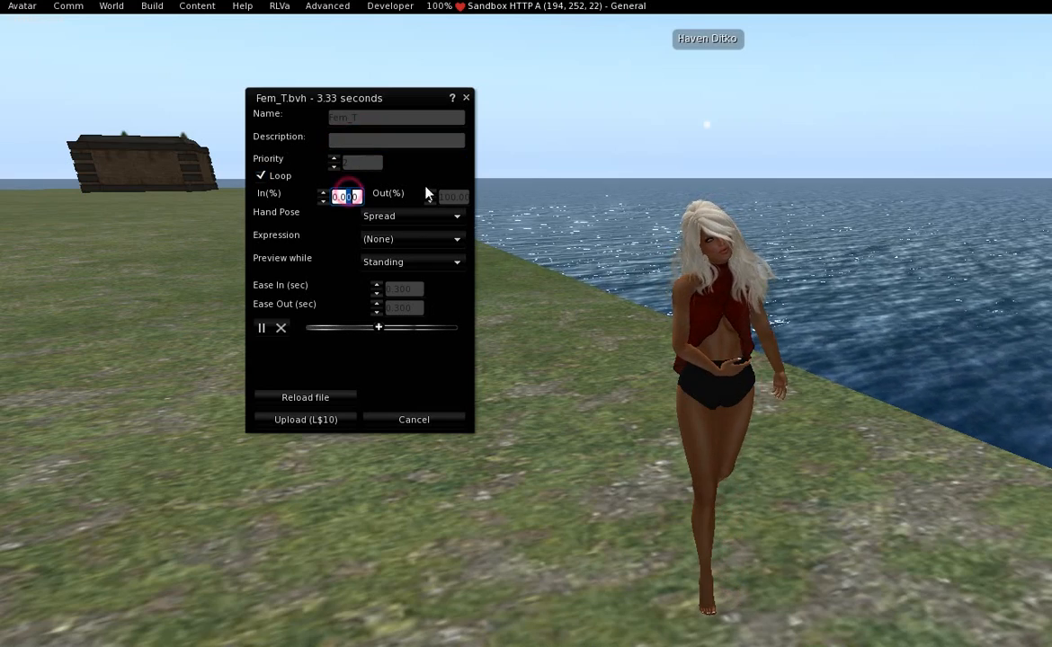